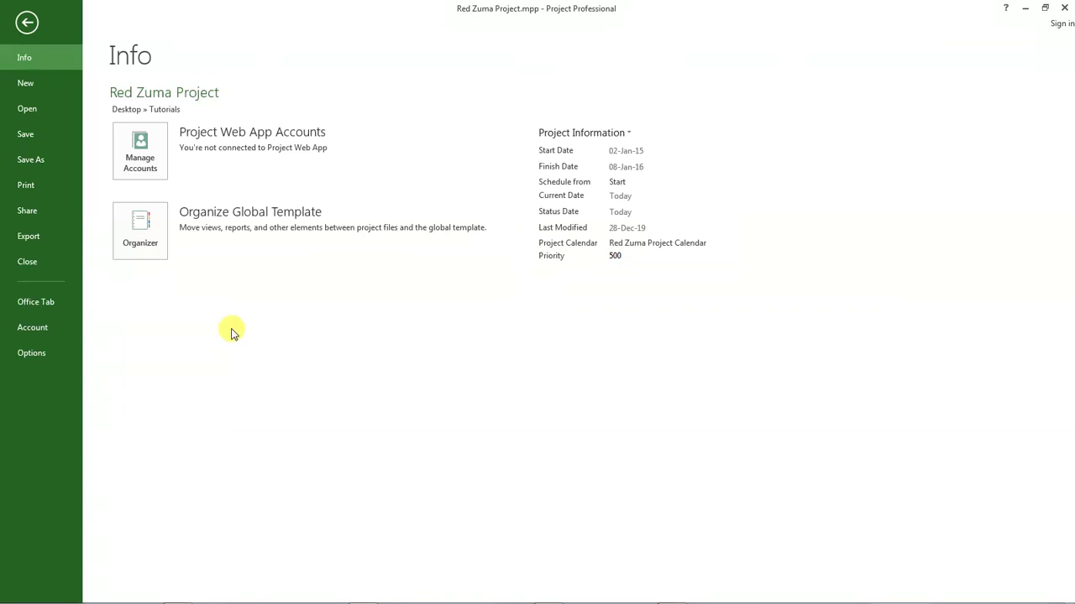
Return from the project's Info page to the Gantt Chart task table
click(24, 25)
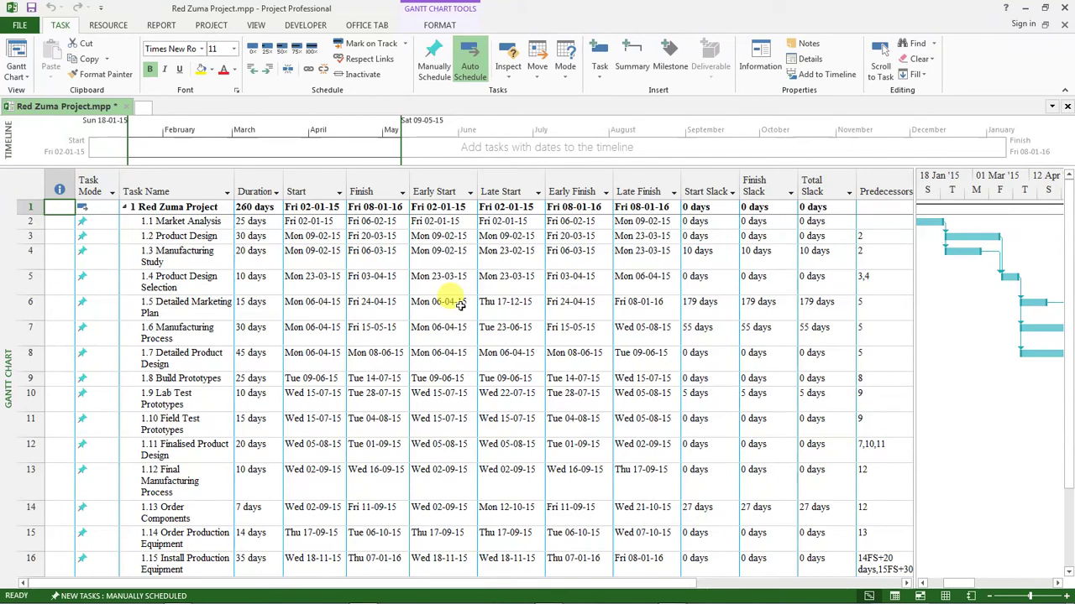
click(186, 195)
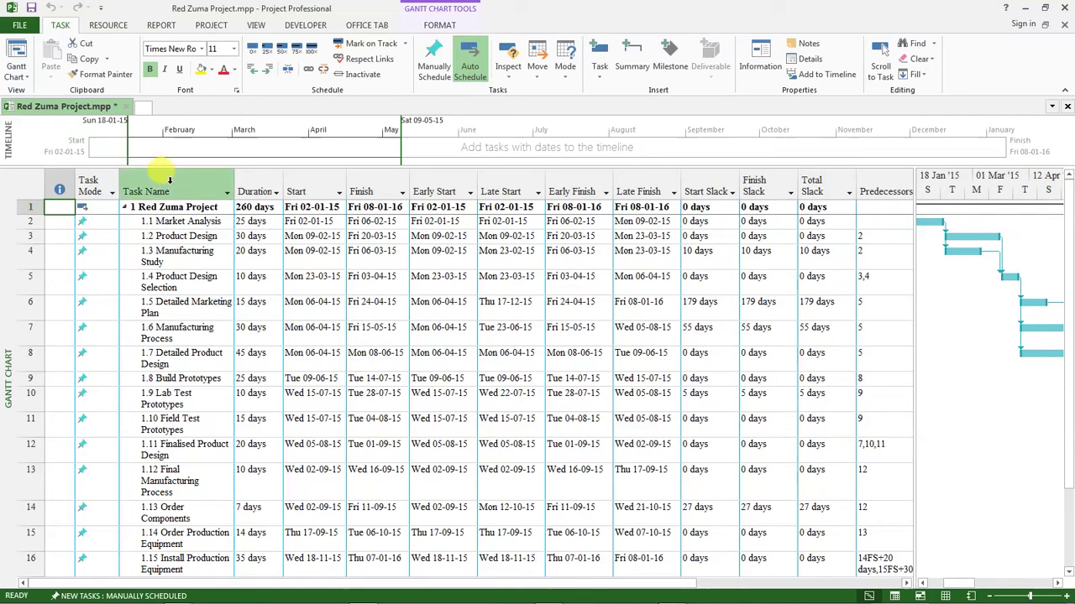
click(356, 239)
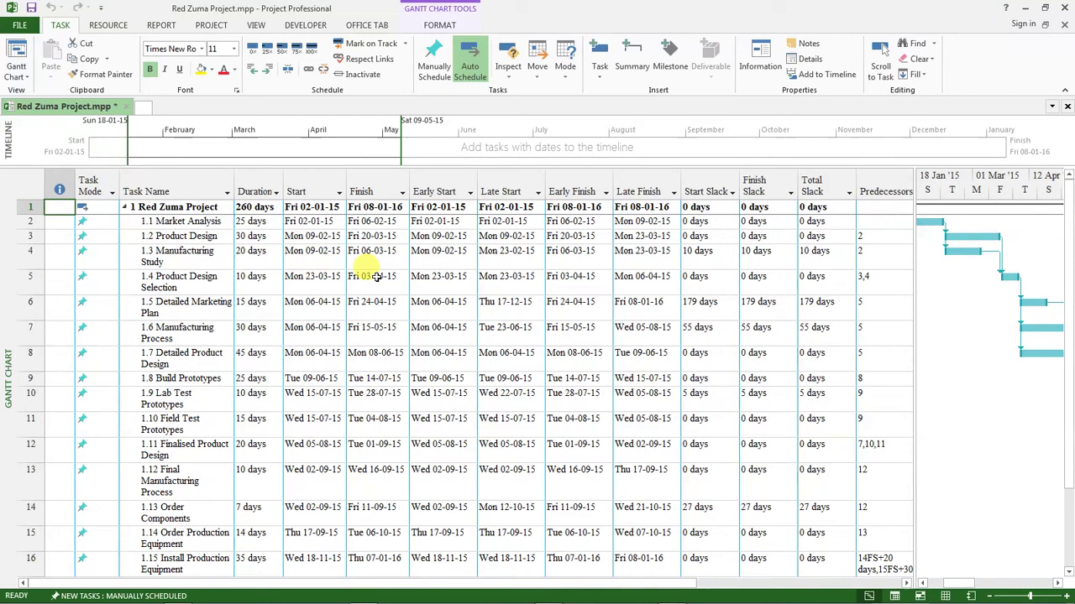
Switch the project from the Gantt Chart view to the Resource Sheet view
click(256, 24)
click(29, 78)
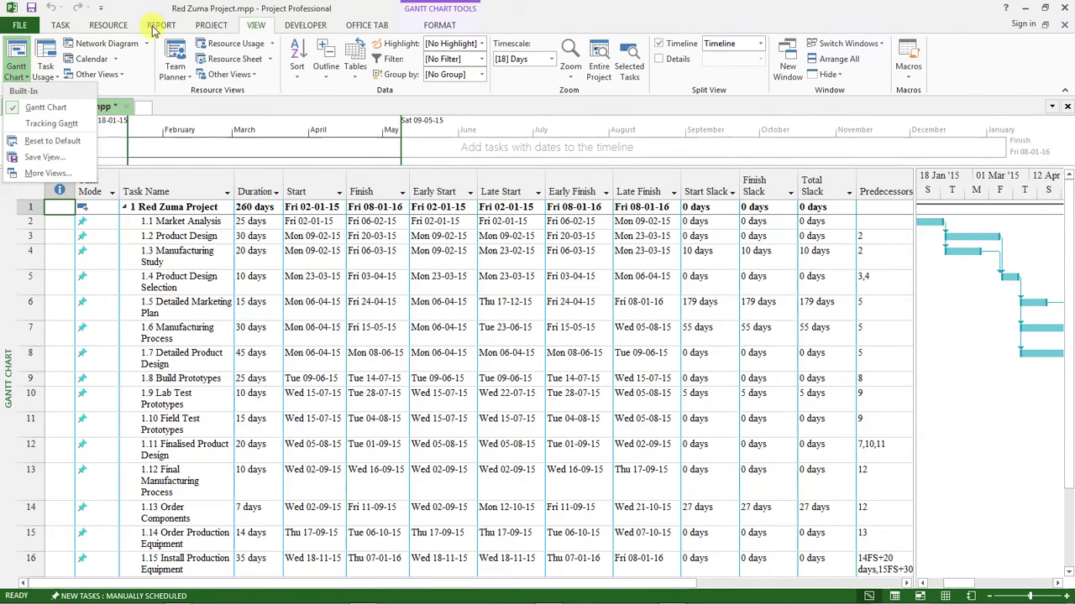
click(61, 25)
click(61, 25)
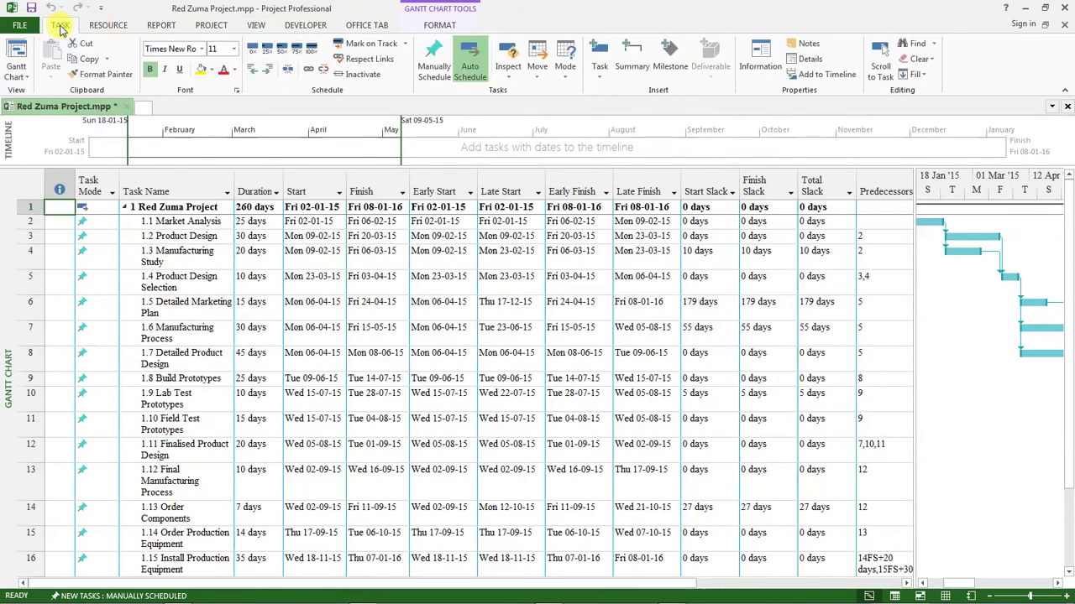
click(29, 78)
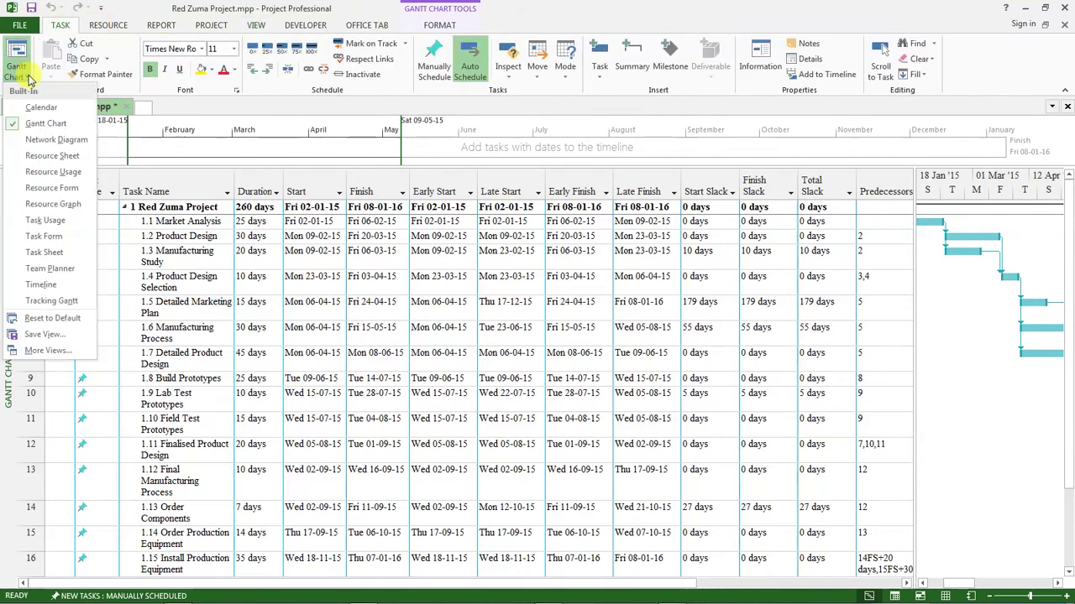
click(62, 158)
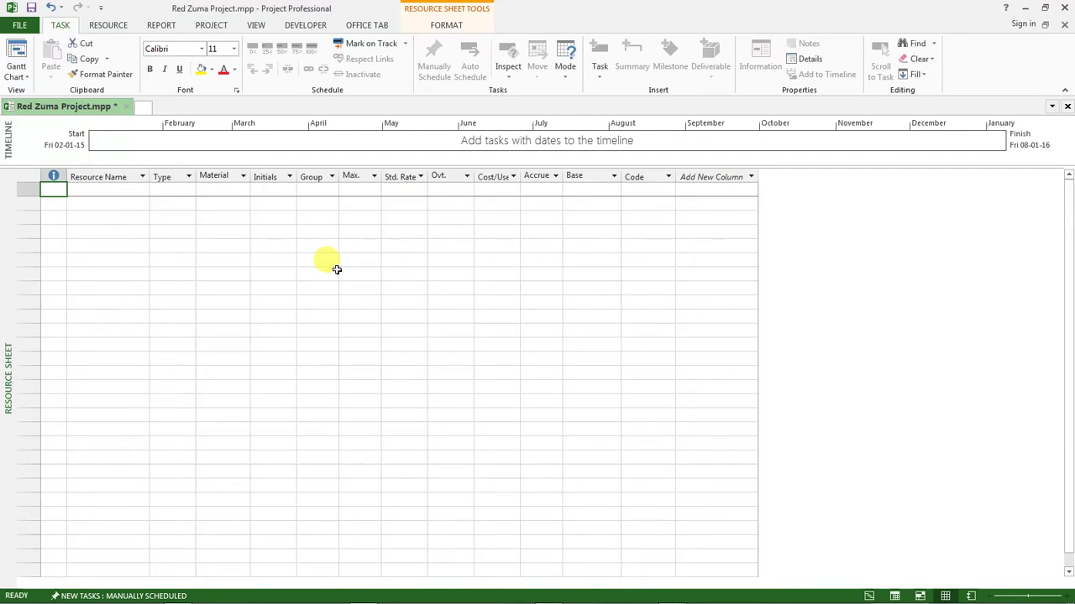
Review Table A2.6, Red Zuma Project Resources, in the Adobe Acrobat PDF and return to the resource sheet in Project
mouse_move(568, 598)
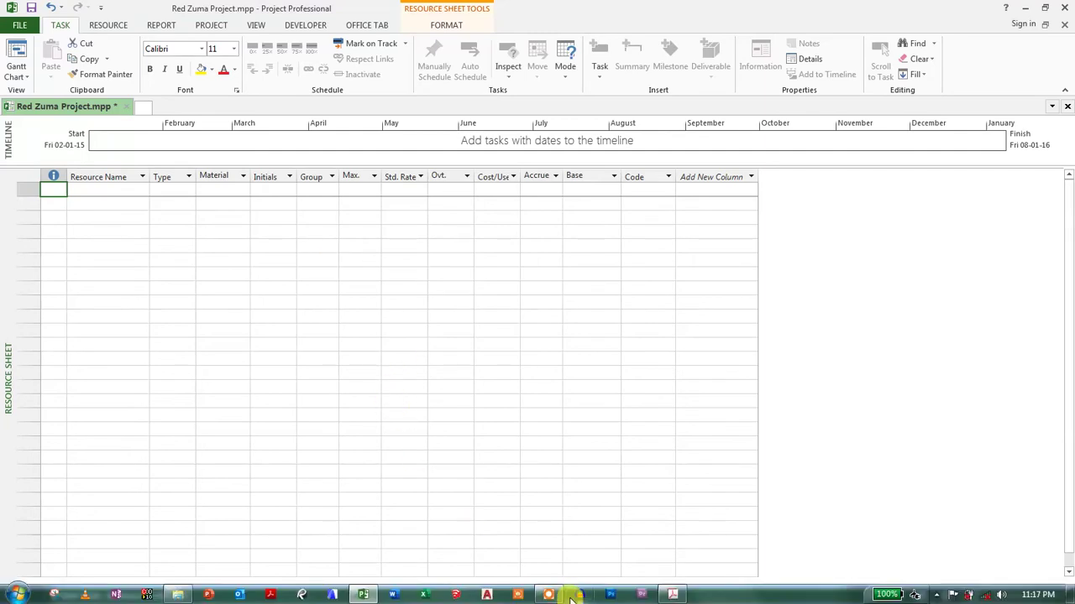
click(673, 595)
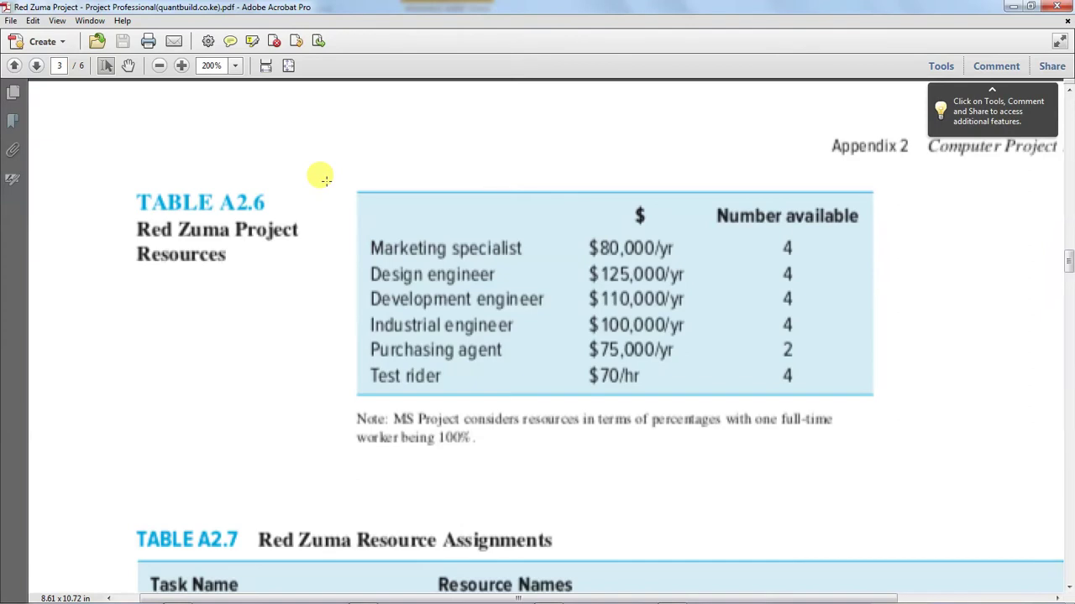
drag(323, 175, 917, 441)
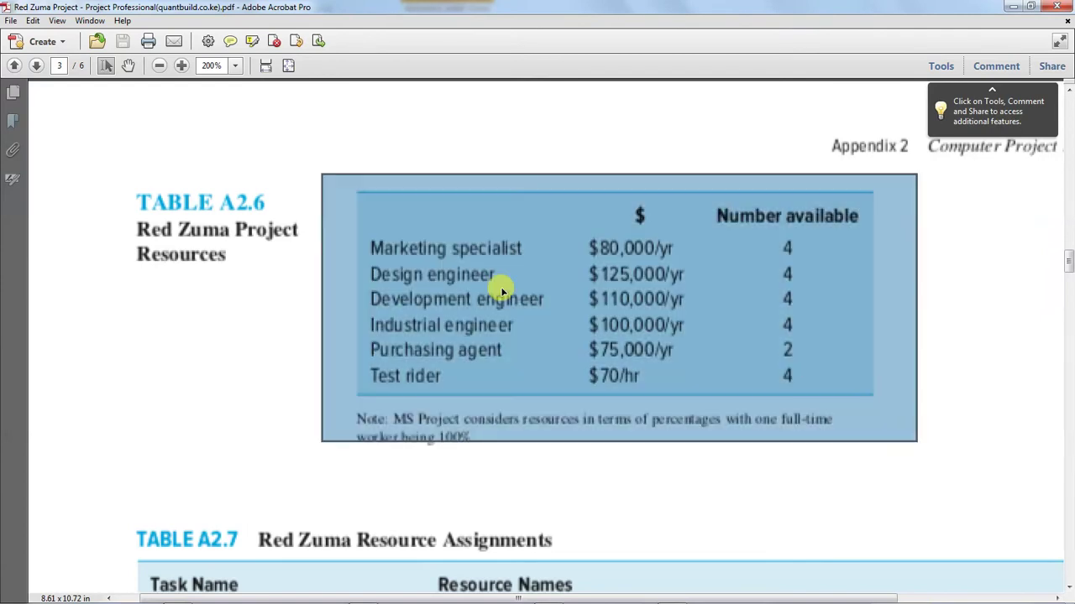
click(351, 125)
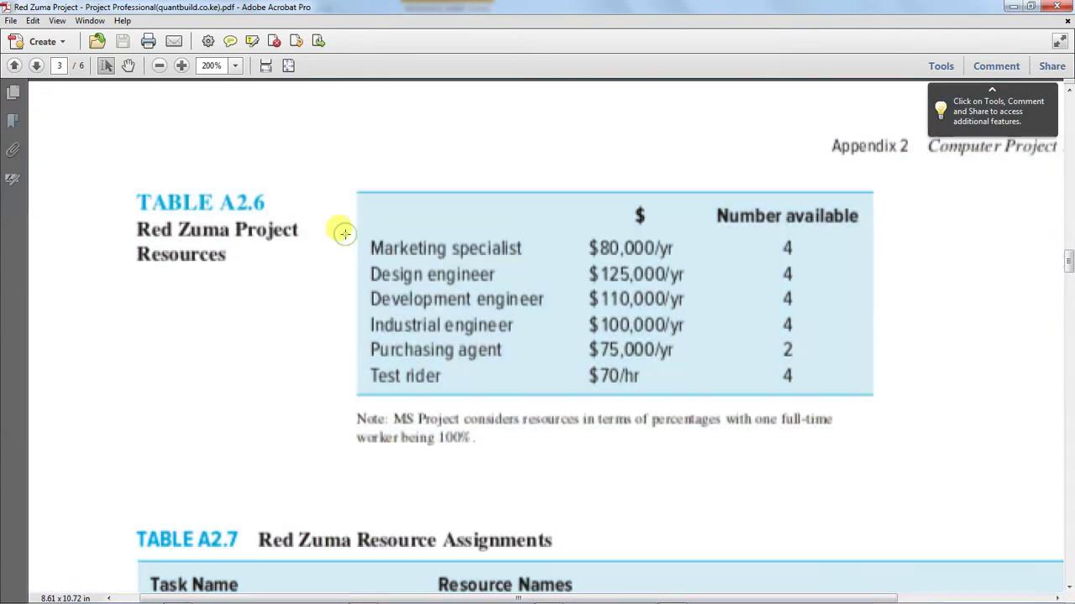
mouse_move(470, 603)
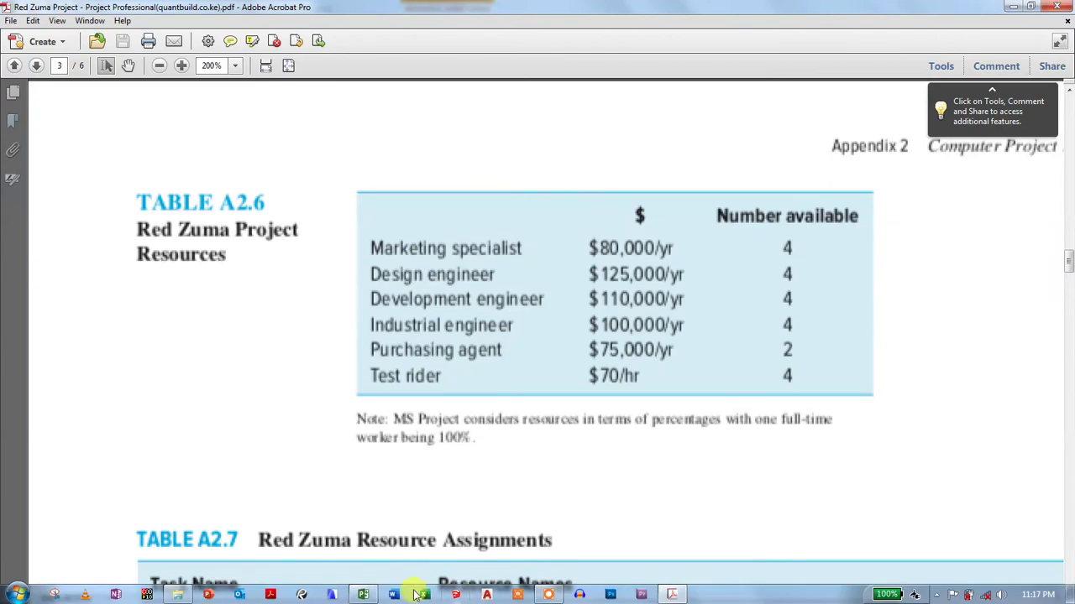
click(362, 594)
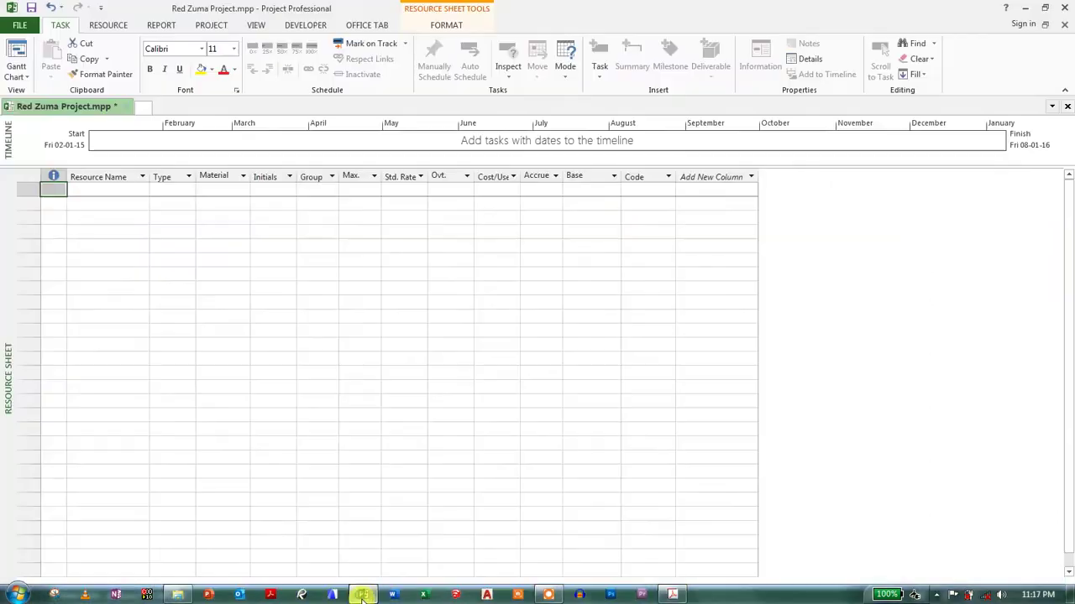
Add a resource named Marketing Specialist in the first row of the resource sheet
click(105, 189)
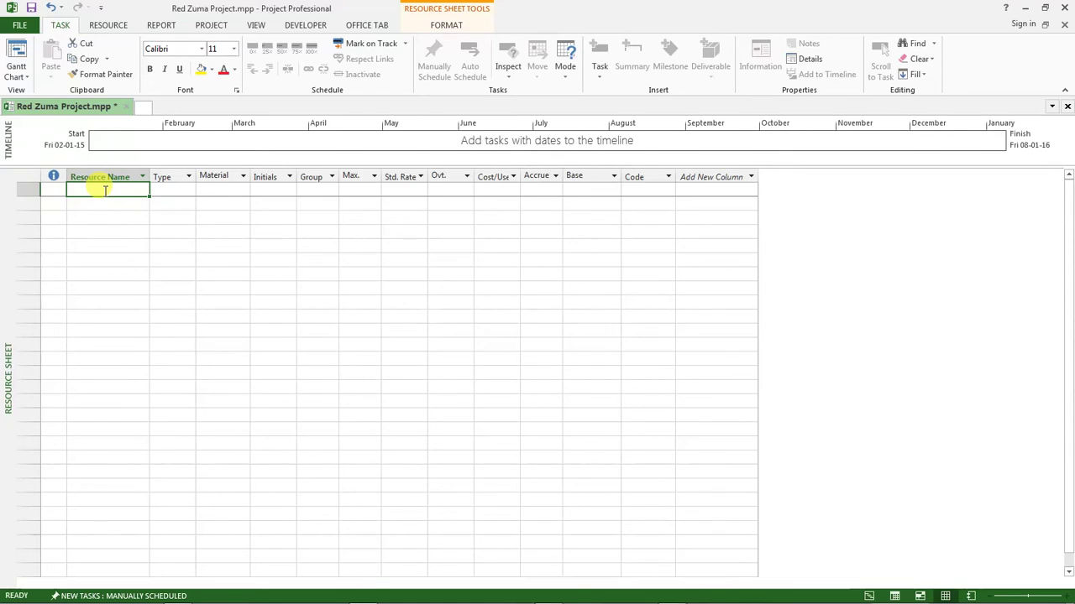
text(Ma)
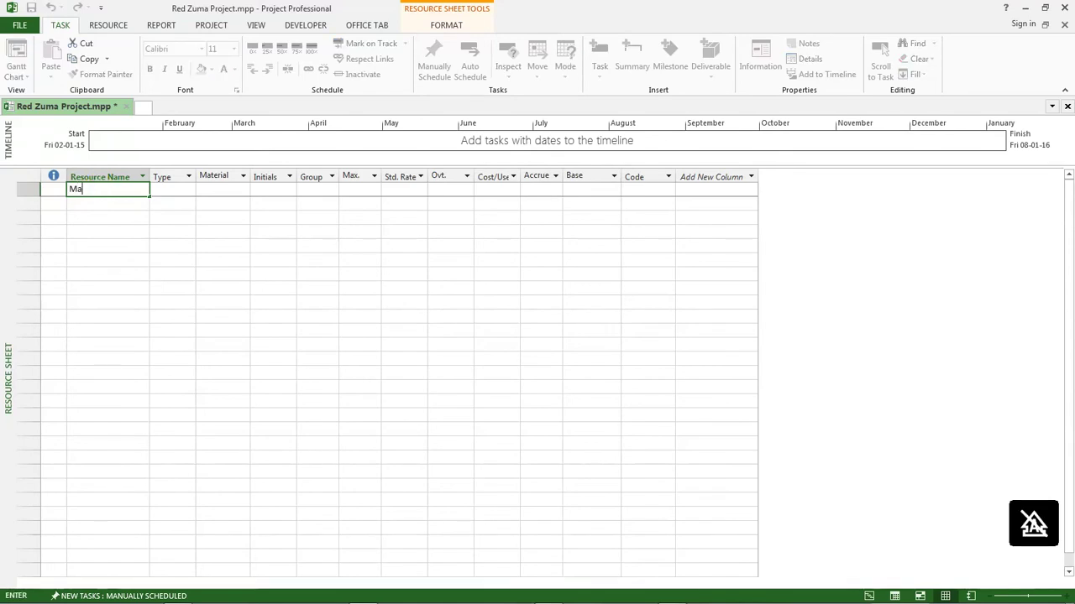
text(rke)
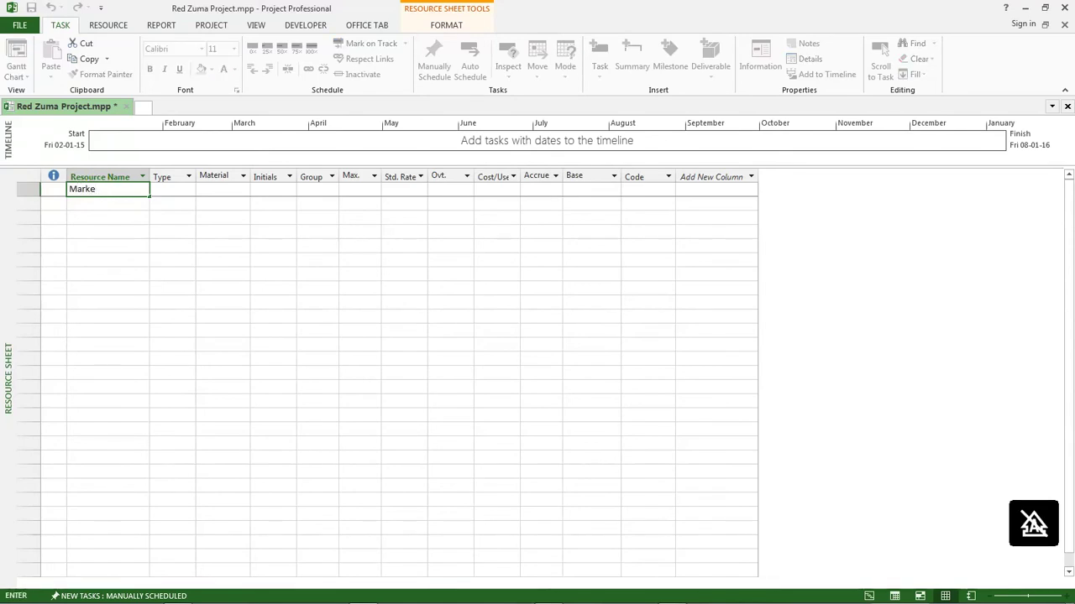
text(ting S)
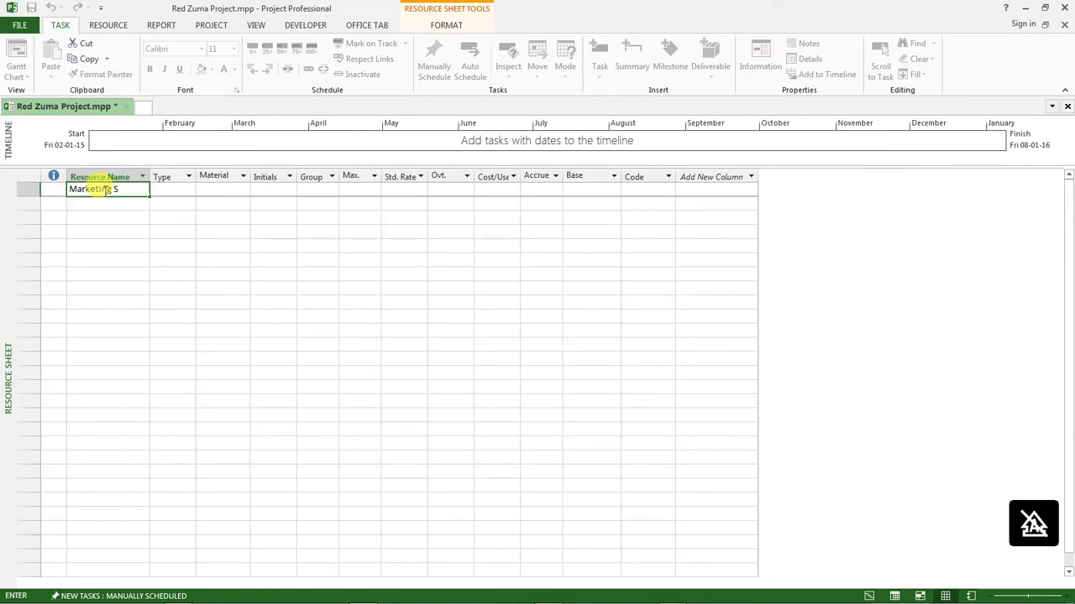
text(pecialist)
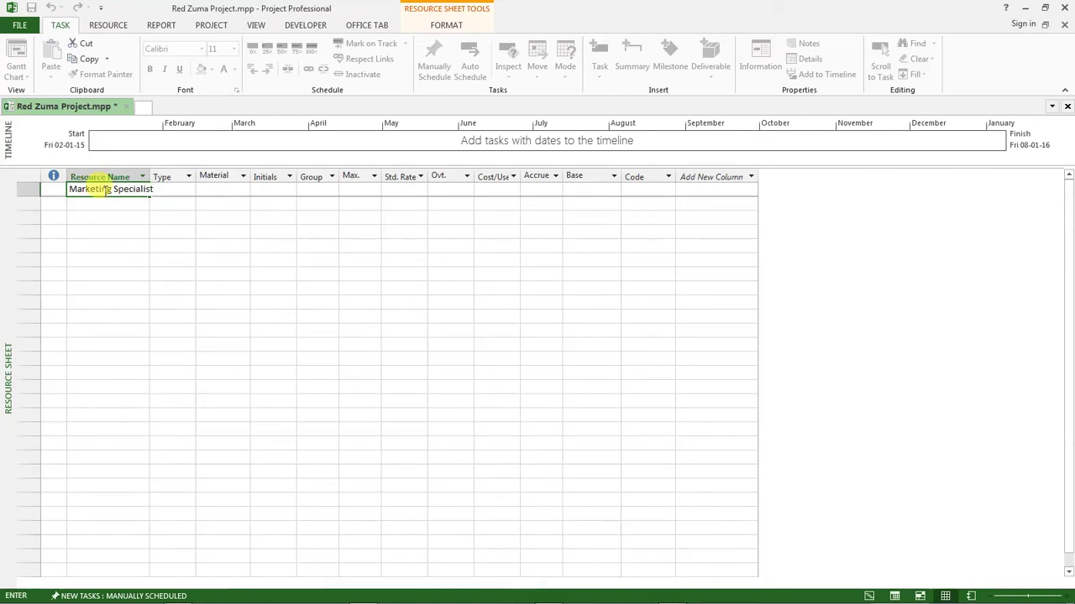
key(Return)
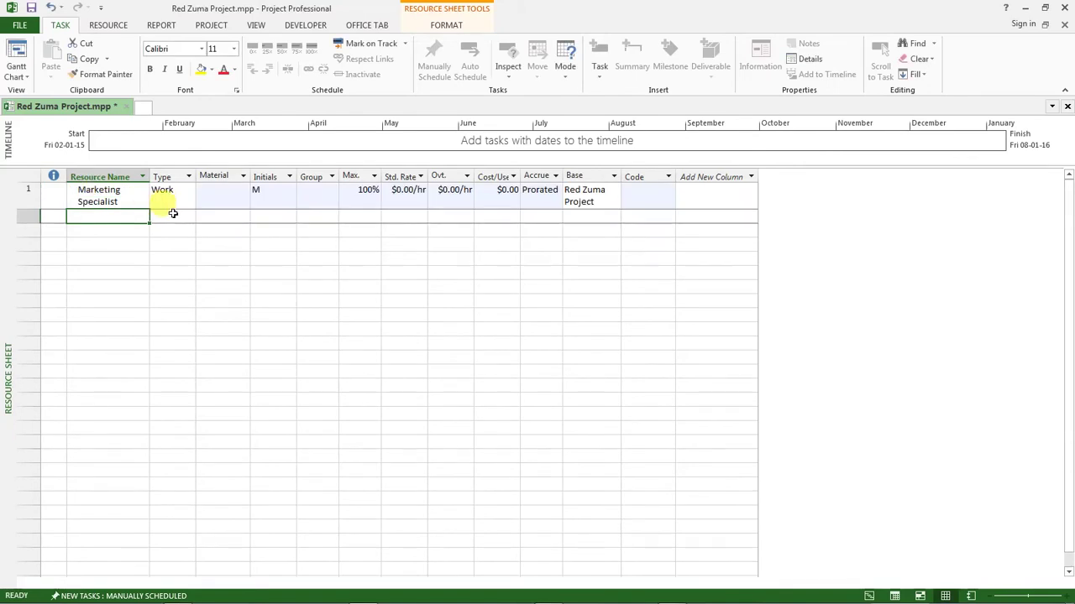
Examine the resource type options available for the Marketing Specialist, leaving the sheet unedited
click(123, 194)
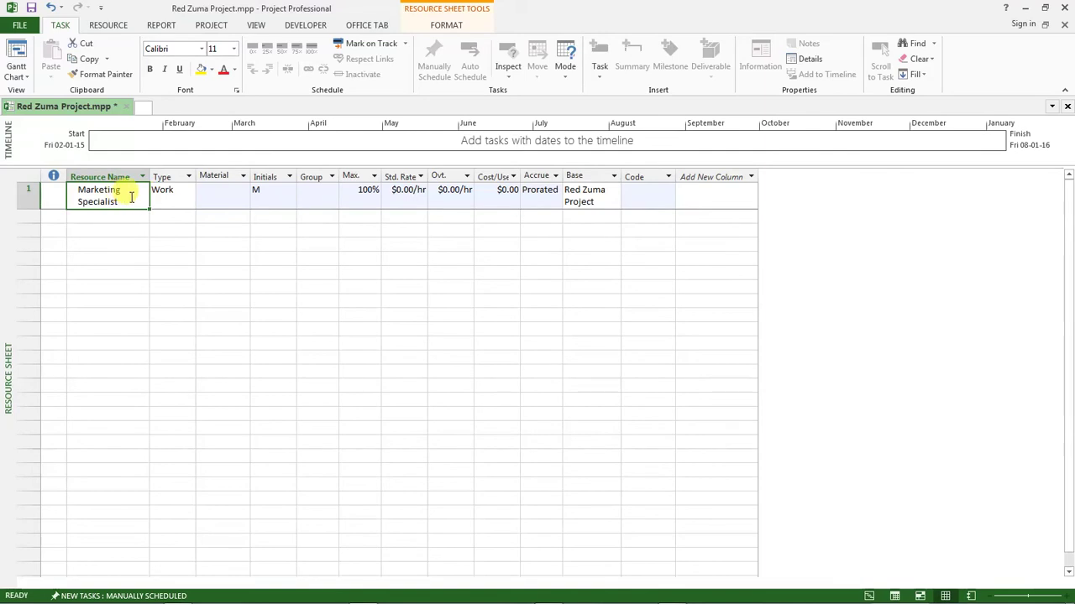
click(159, 213)
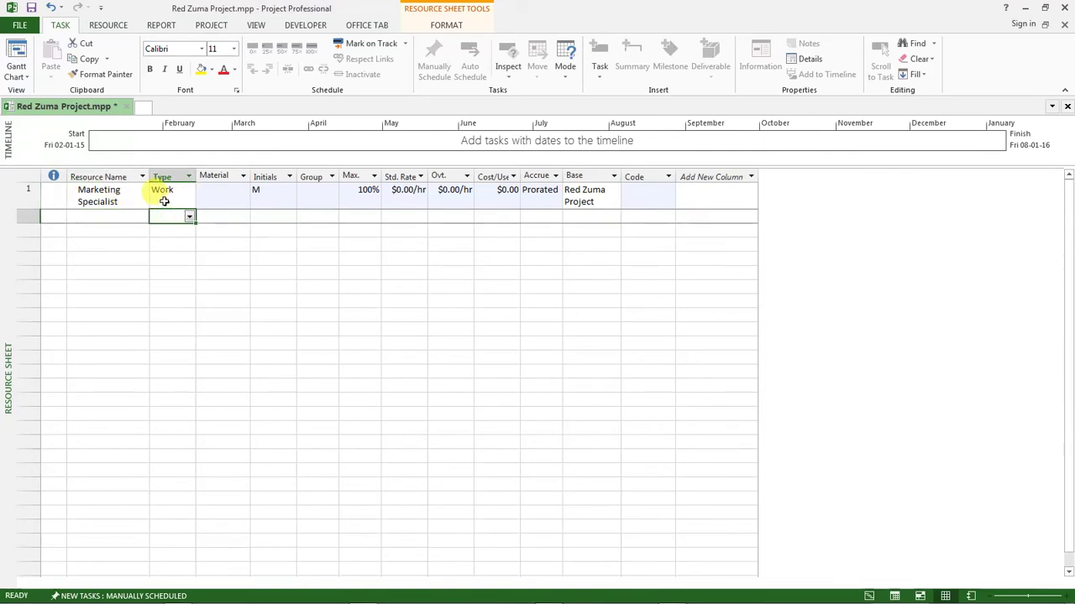
click(128, 198)
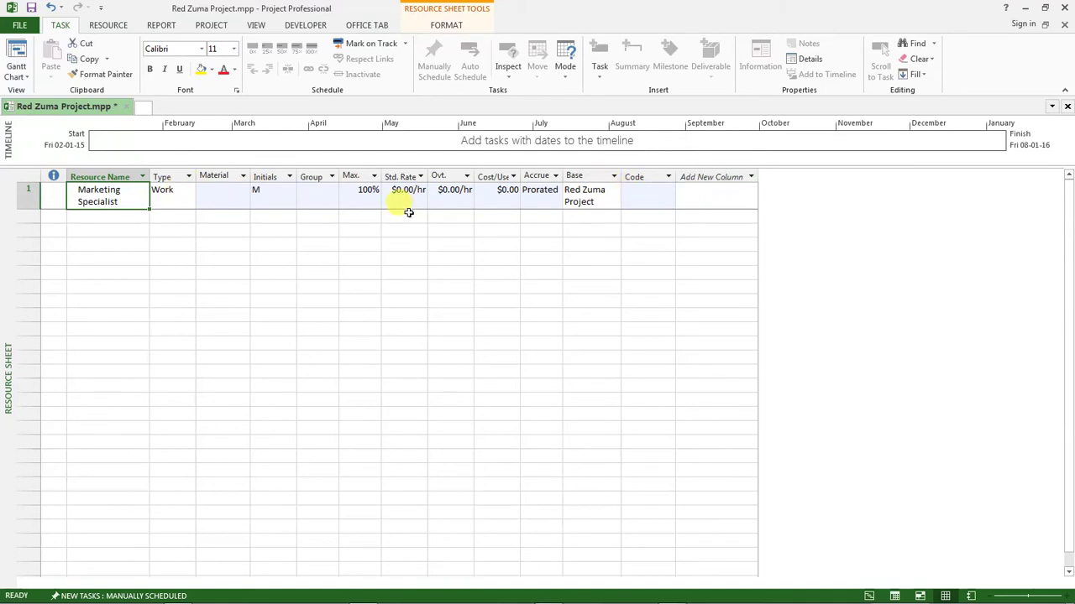
click(163, 177)
click(160, 197)
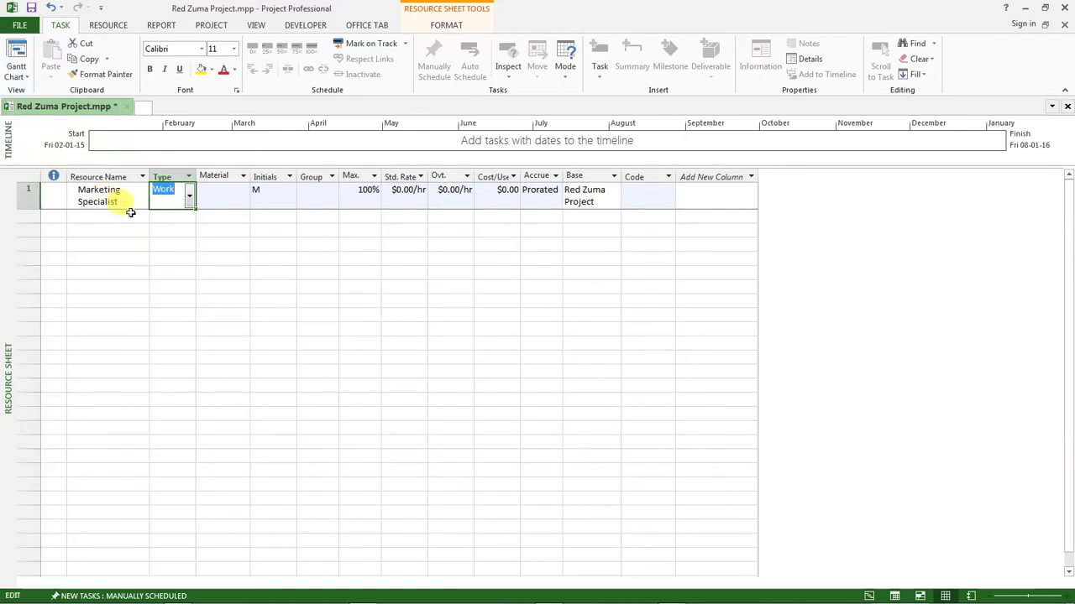
click(161, 231)
click(144, 204)
click(178, 202)
click(190, 200)
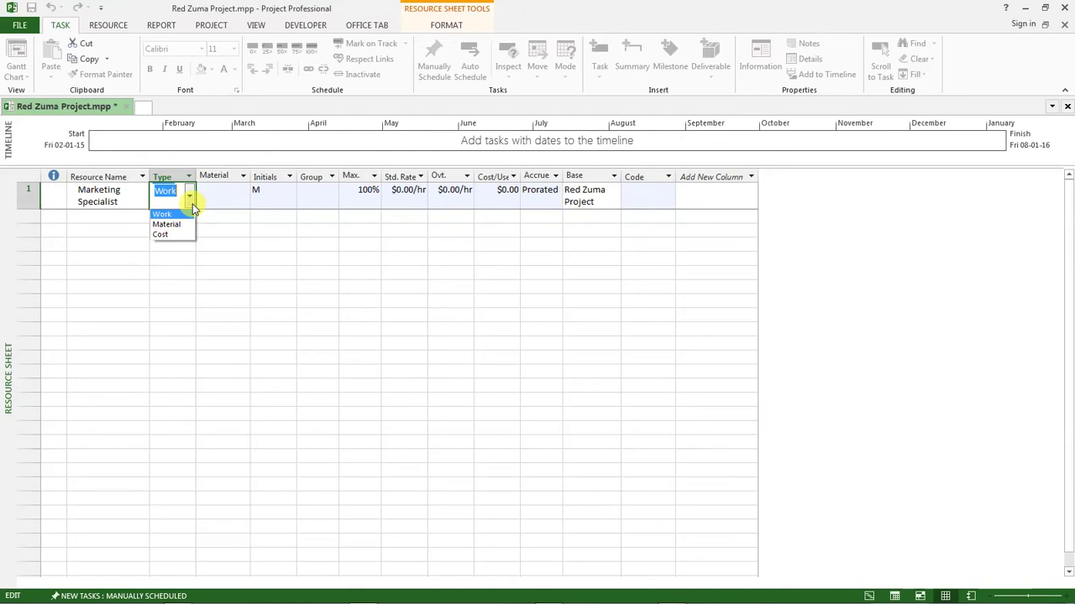
click(103, 212)
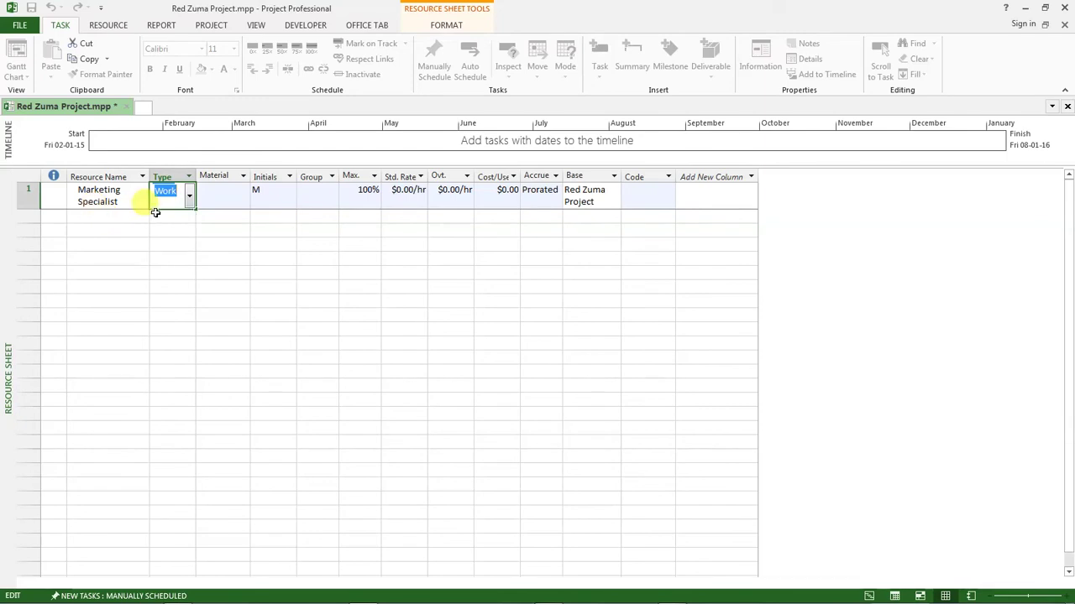
click(206, 216)
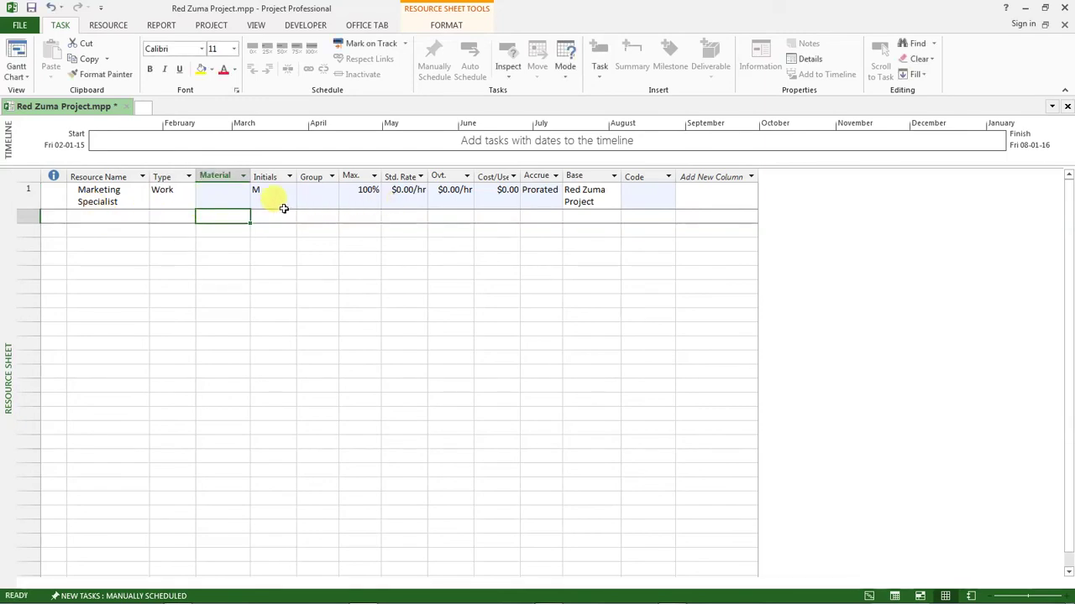
Examine the standard rate, overtime rate and cost per use fields of the Marketing Specialist resource
click(401, 191)
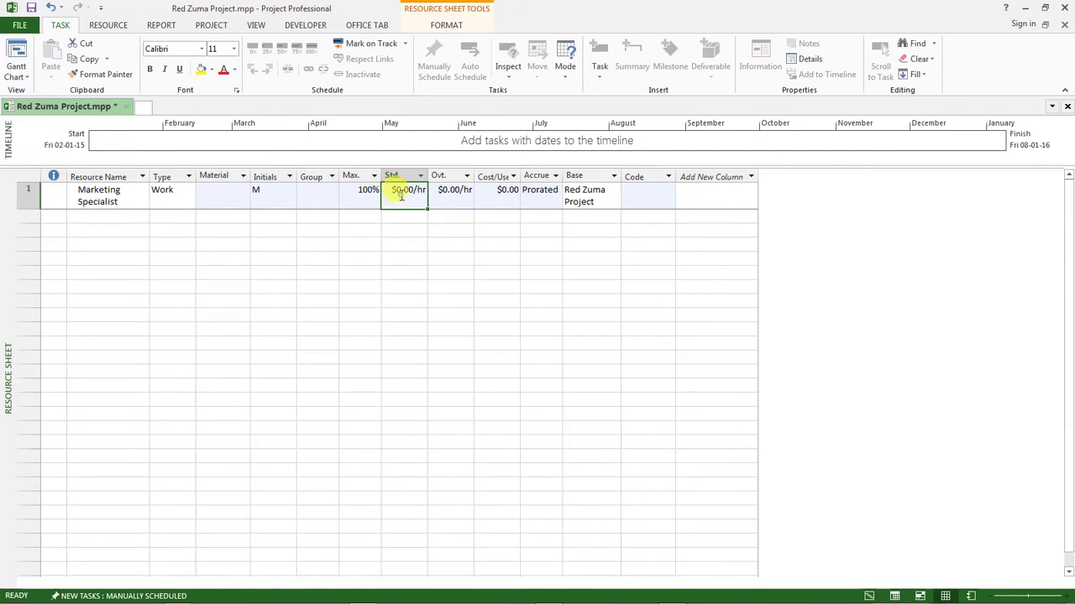
drag(399, 216, 491, 215)
drag(394, 175, 487, 187)
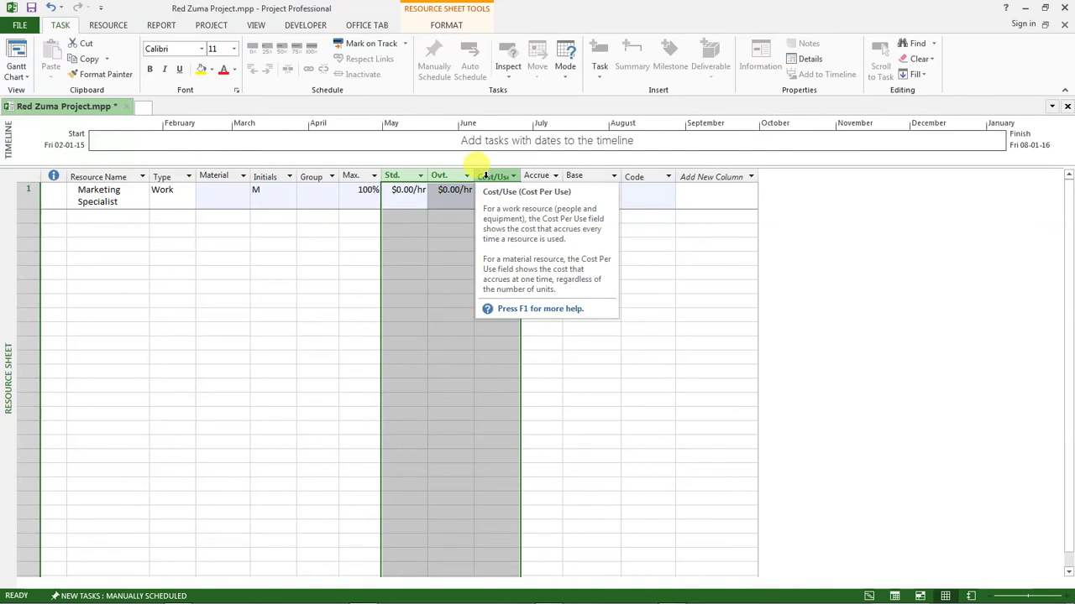
click(398, 193)
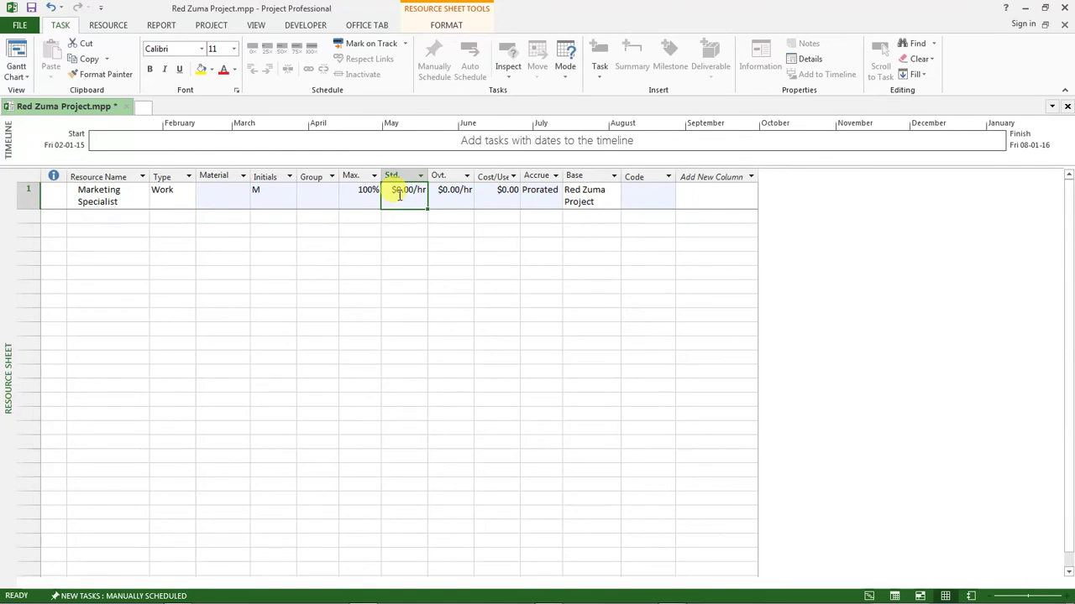
click(393, 217)
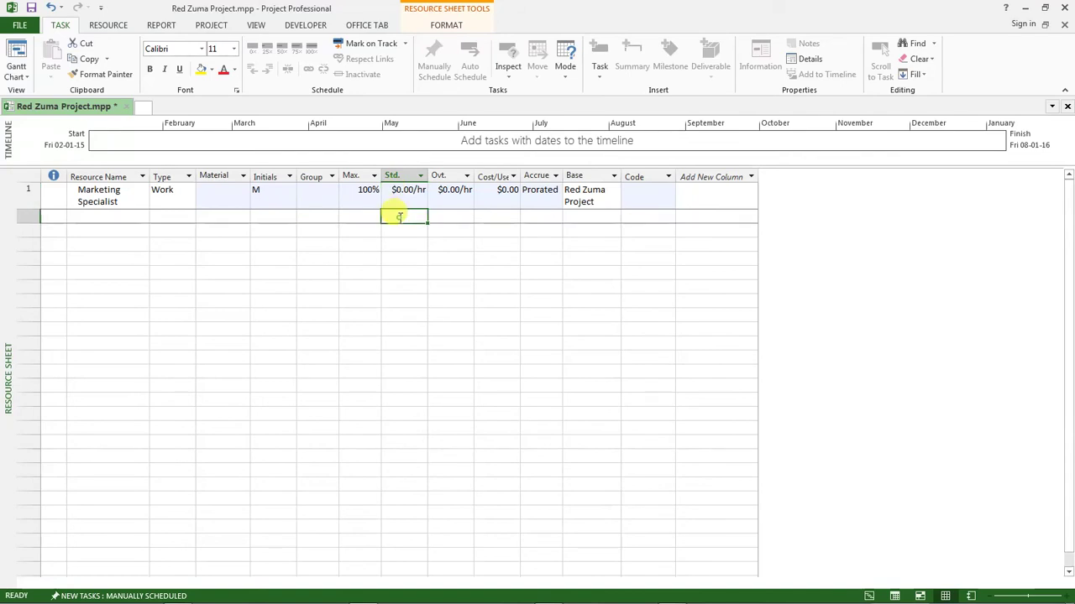
click(398, 199)
click(403, 217)
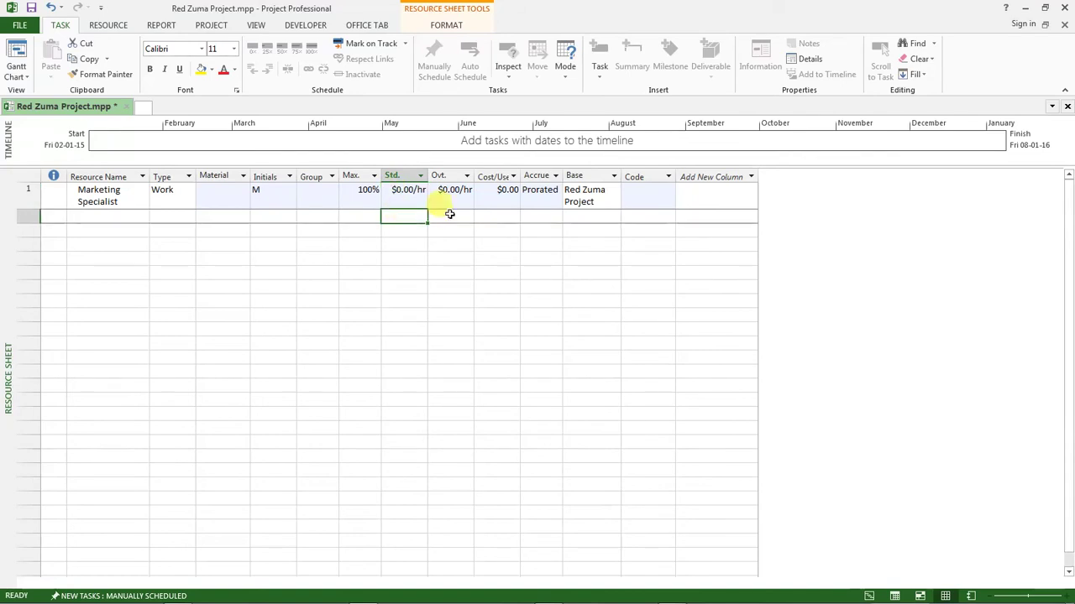
click(435, 218)
click(442, 195)
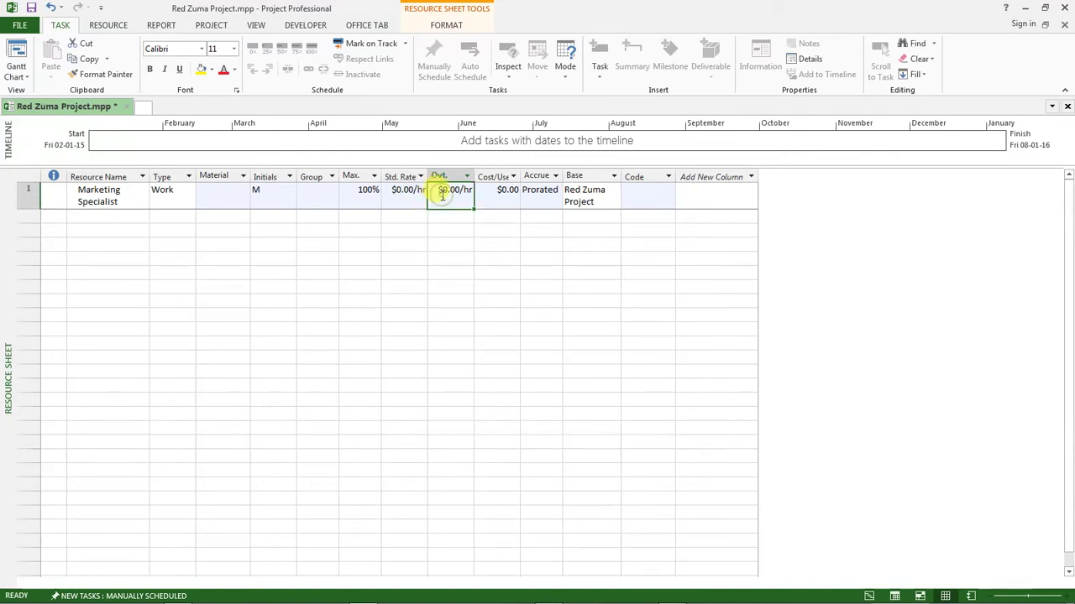
click(439, 215)
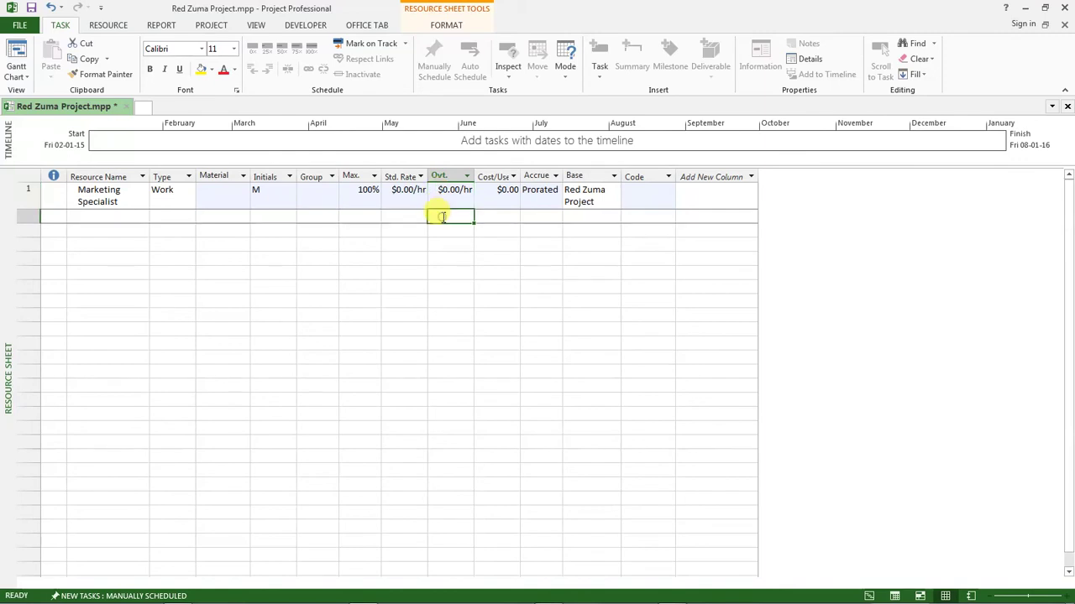
click(414, 216)
click(440, 216)
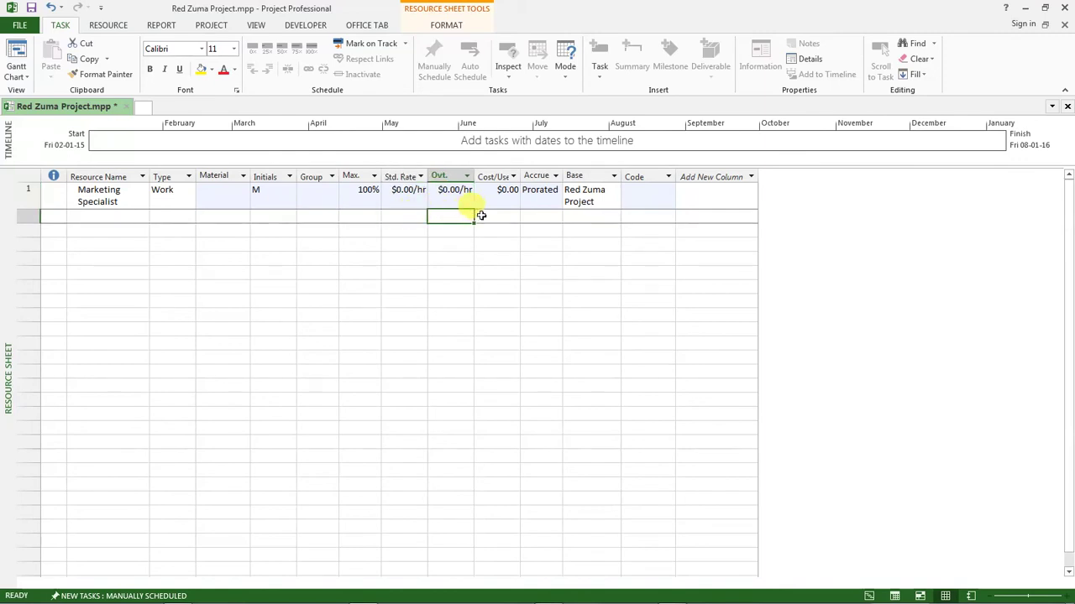
click(485, 217)
click(442, 214)
click(487, 216)
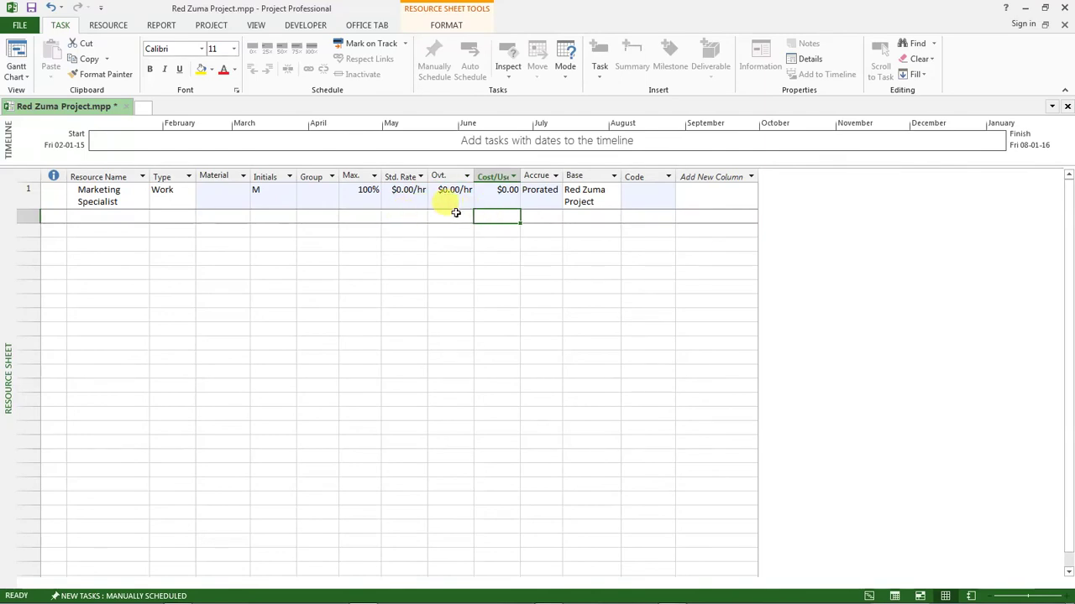
click(440, 212)
click(416, 215)
click(449, 217)
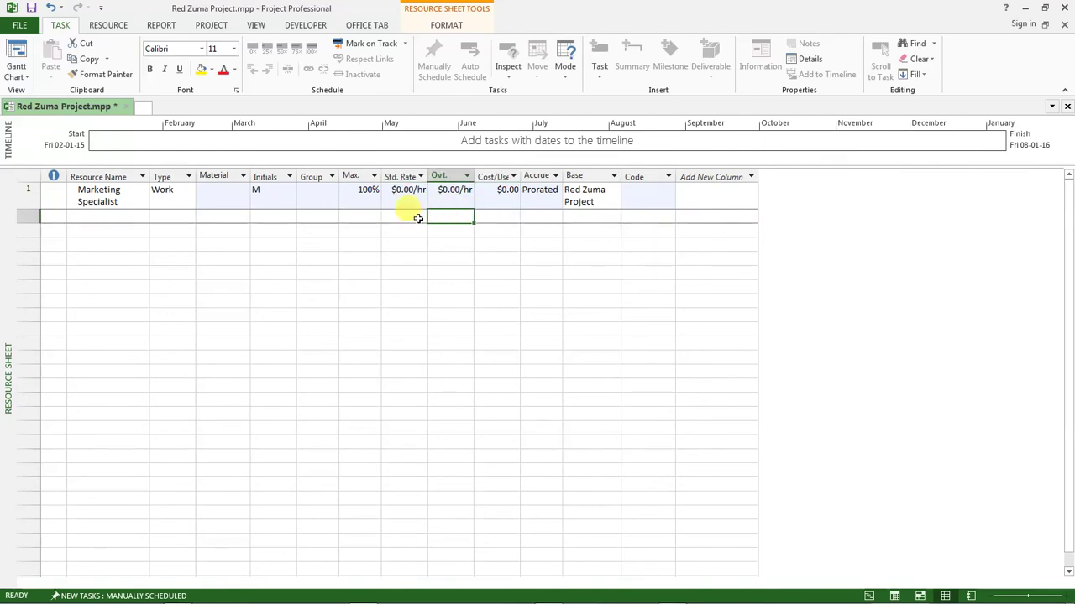
click(416, 215)
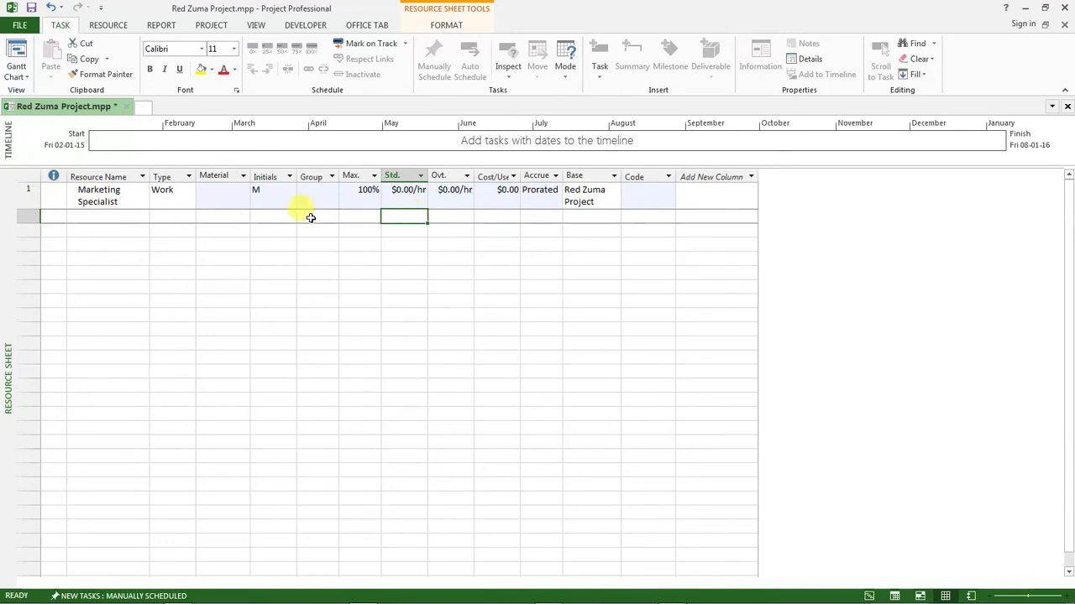
Set the standard rate of the Marketing Specialist resource to 80000/yr
click(395, 195)
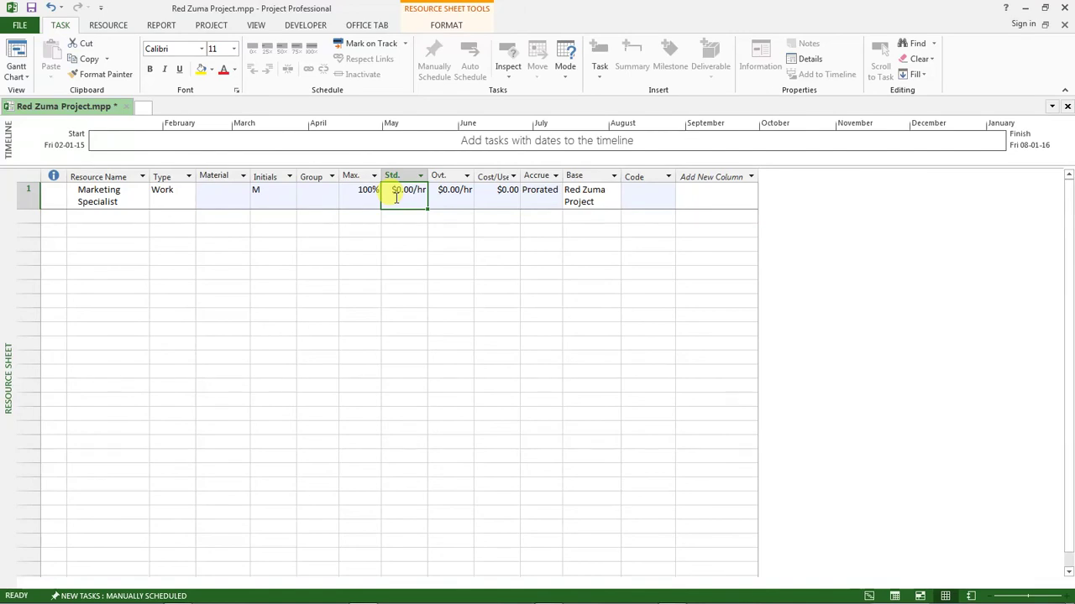
text(8000)
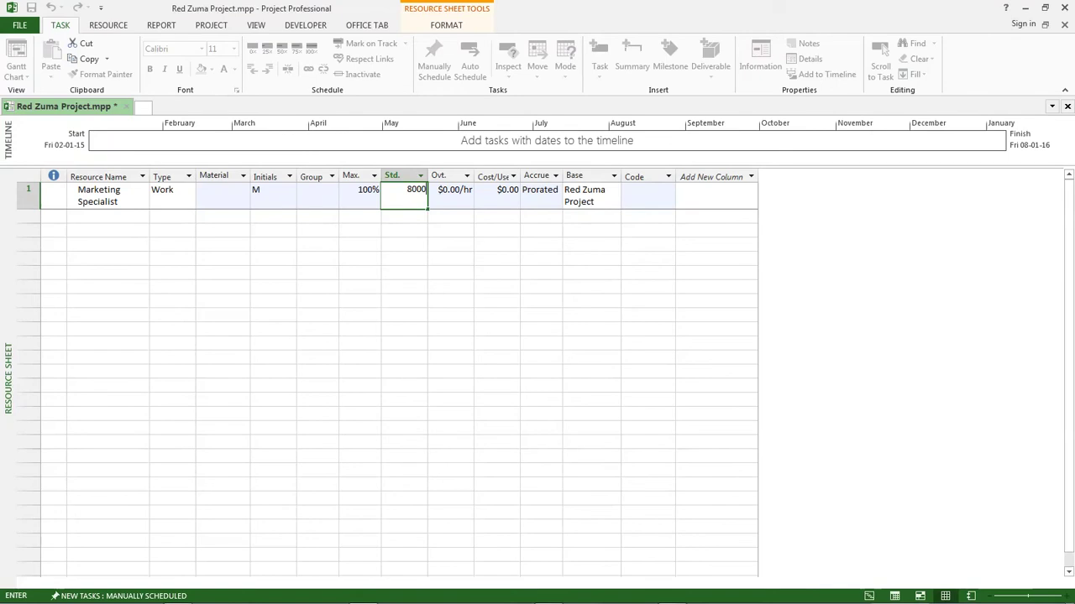
text(0/)
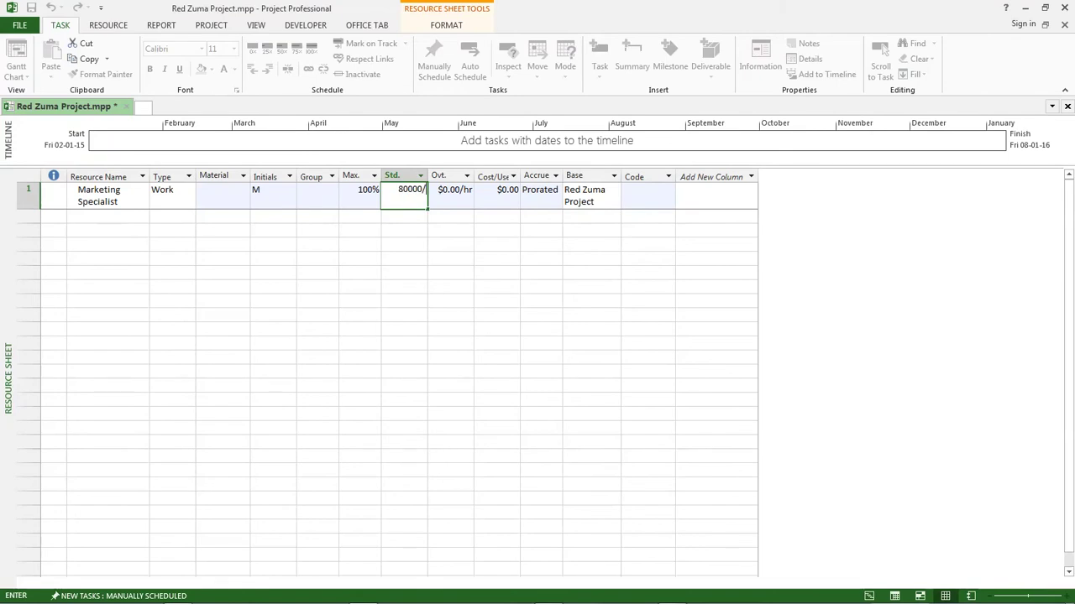
text(yr)
key(Return)
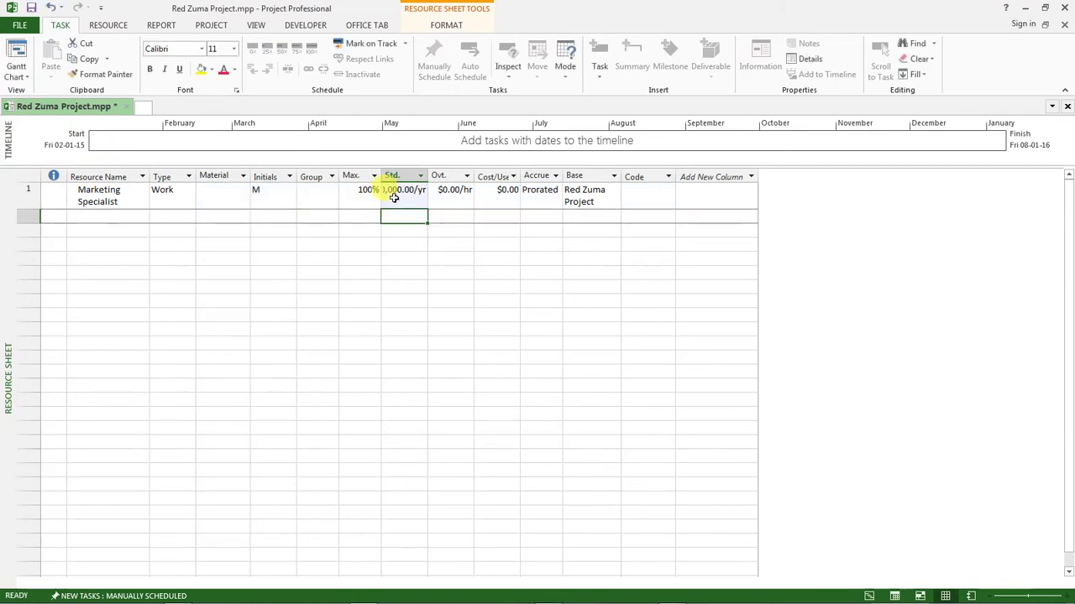
Set the Marketing Specialist's maximum units to 400% and slightly widen the standard rate column
click(354, 193)
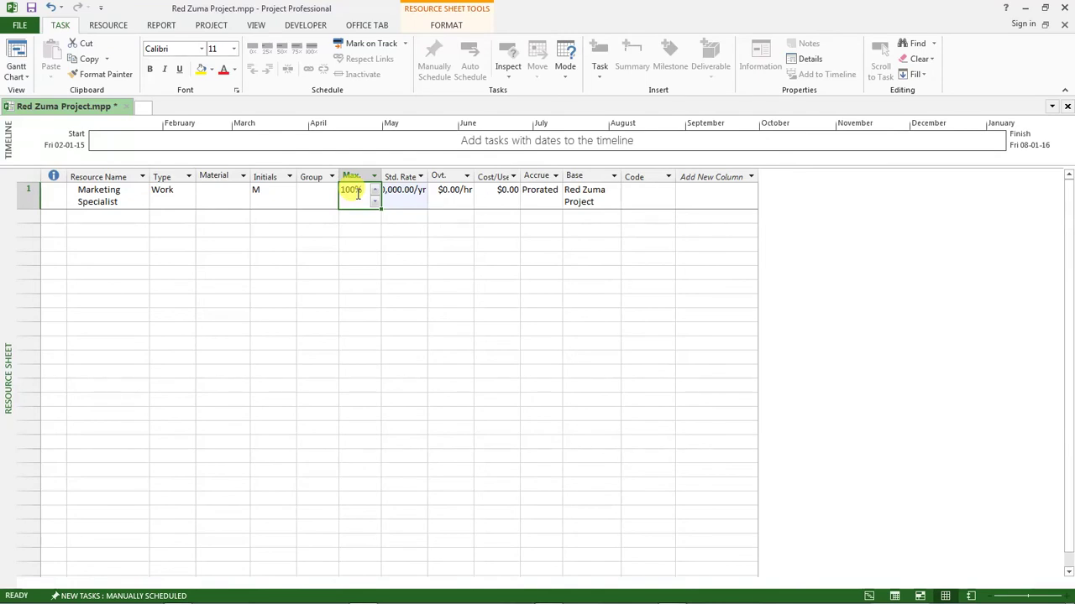
text(400)
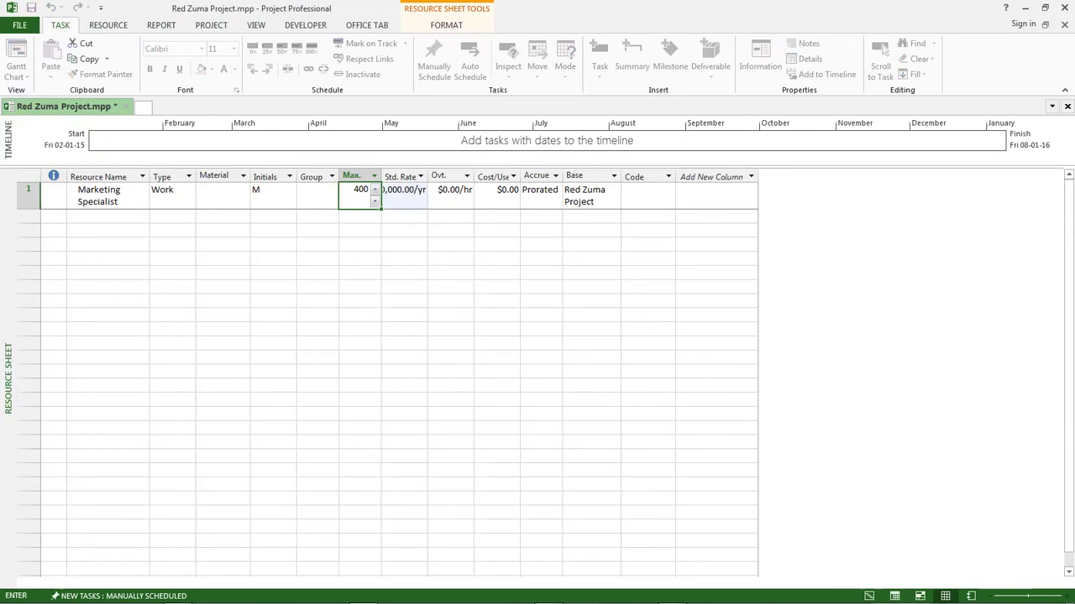
key(Return)
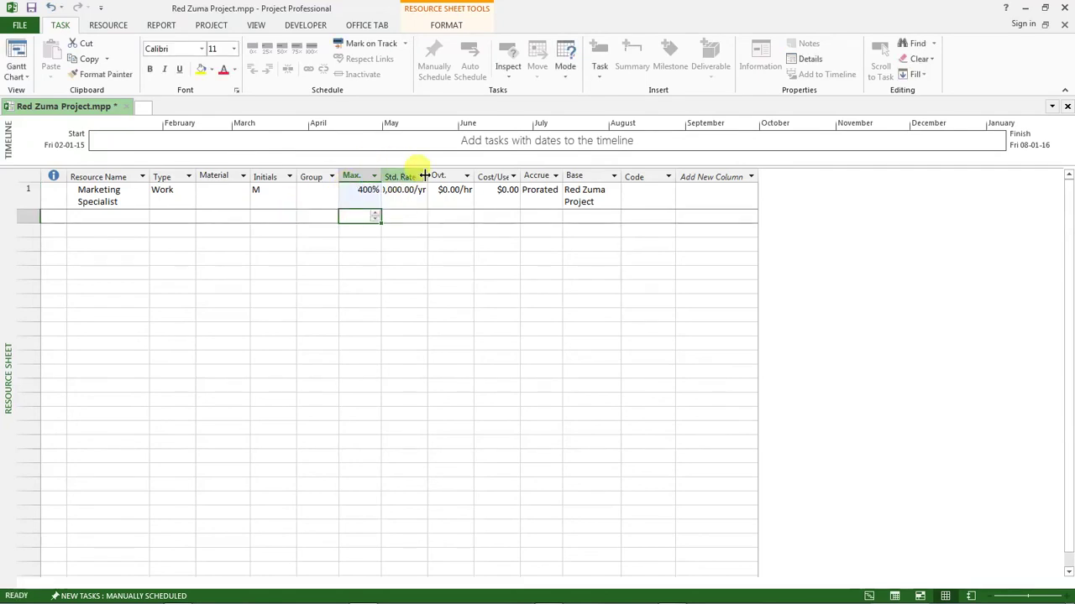
drag(427, 172, 435, 176)
Add a resource named Design Engineer in the second row of the resource sheet
click(117, 217)
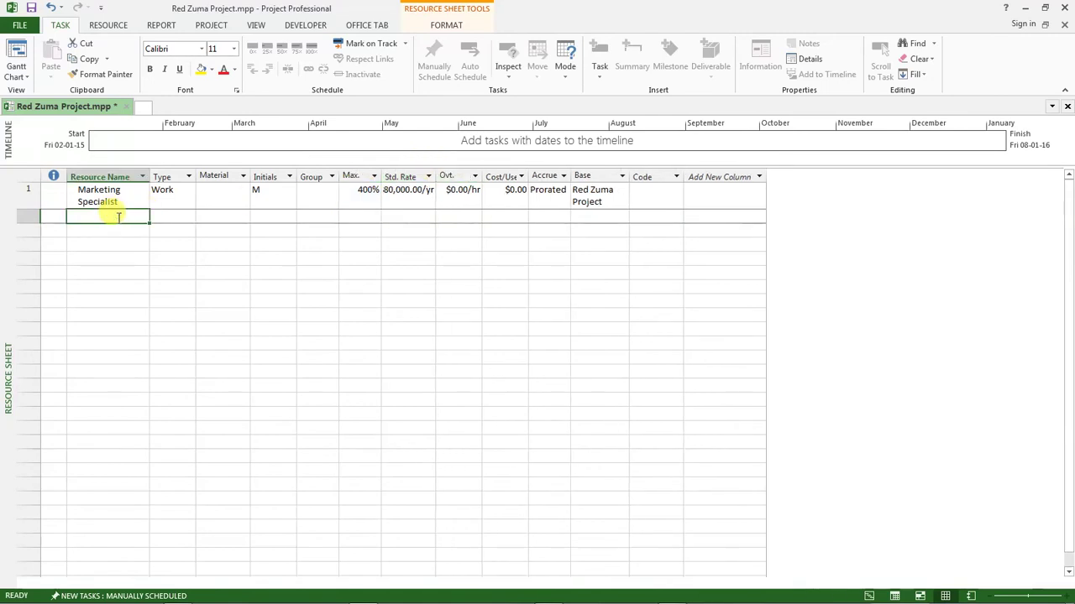
text(De)
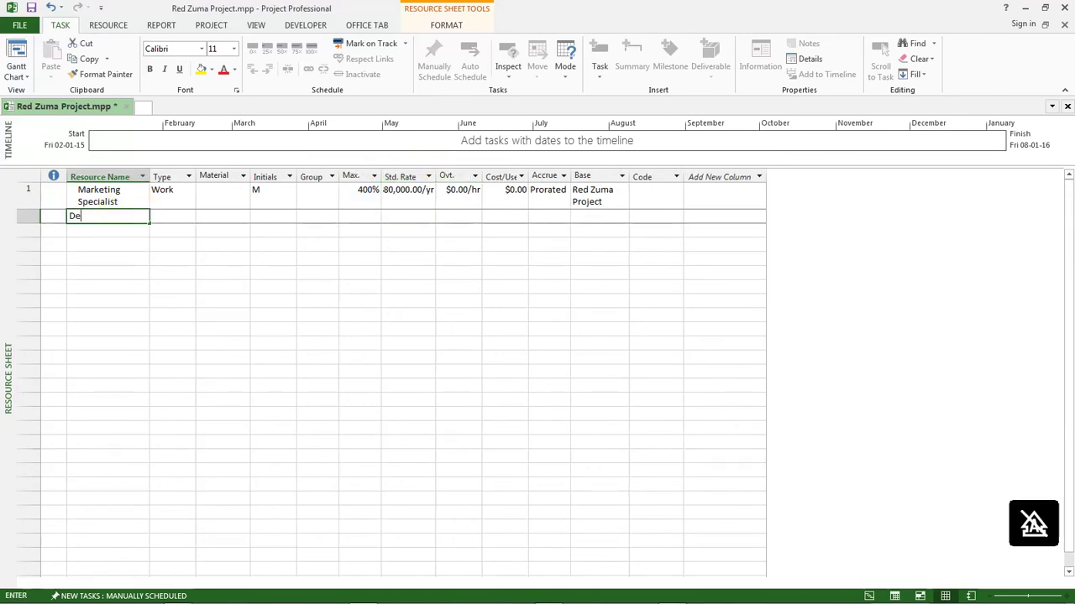
text(sign )
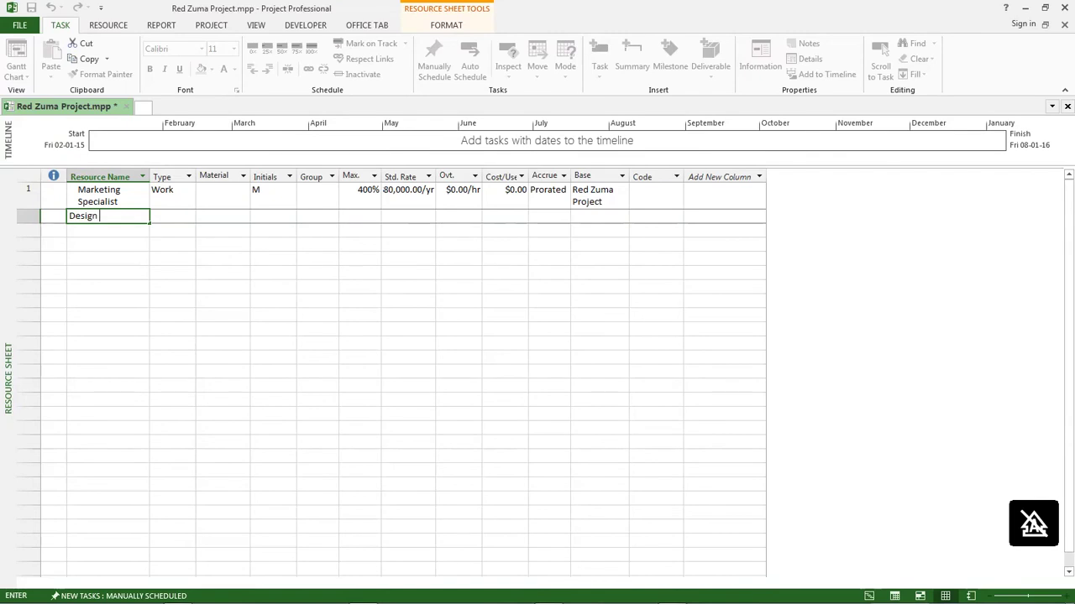
text(Engineer)
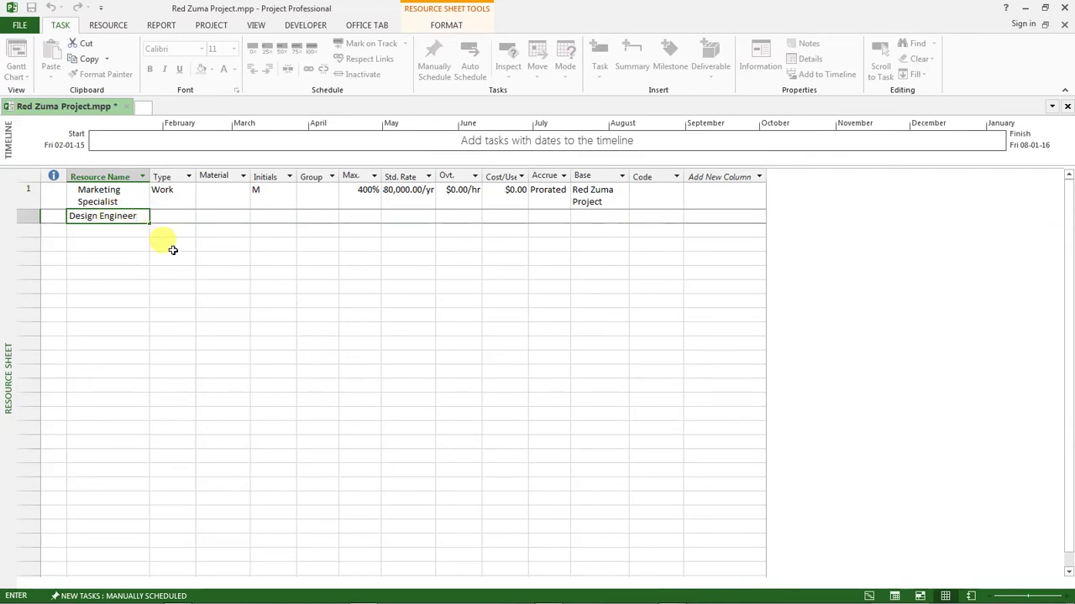
key(Return)
Set the maximum units of the Design Engineer resource to 400%
click(376, 218)
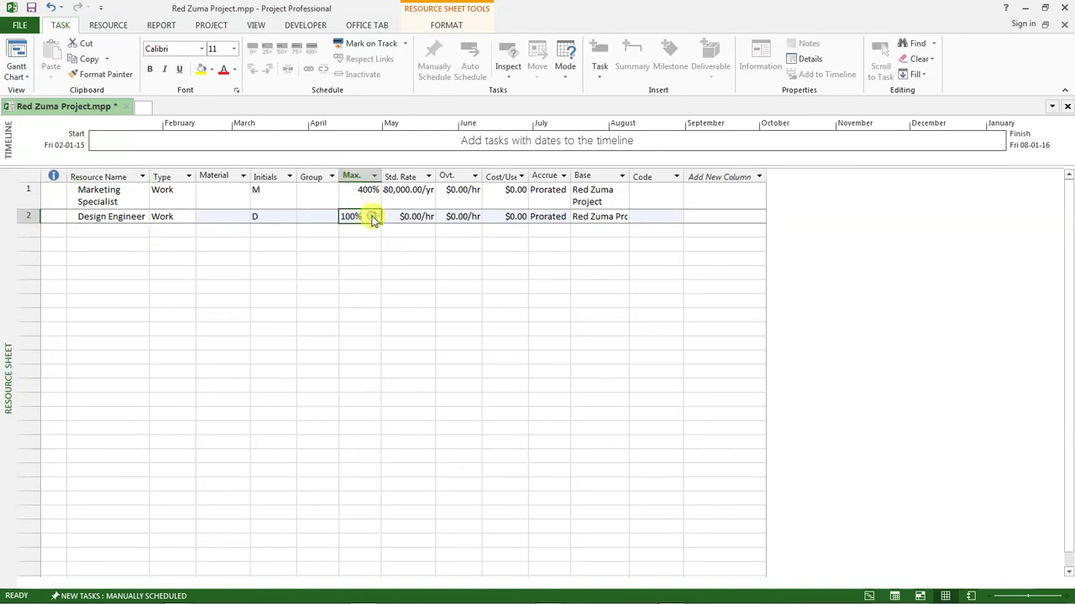
click(363, 218)
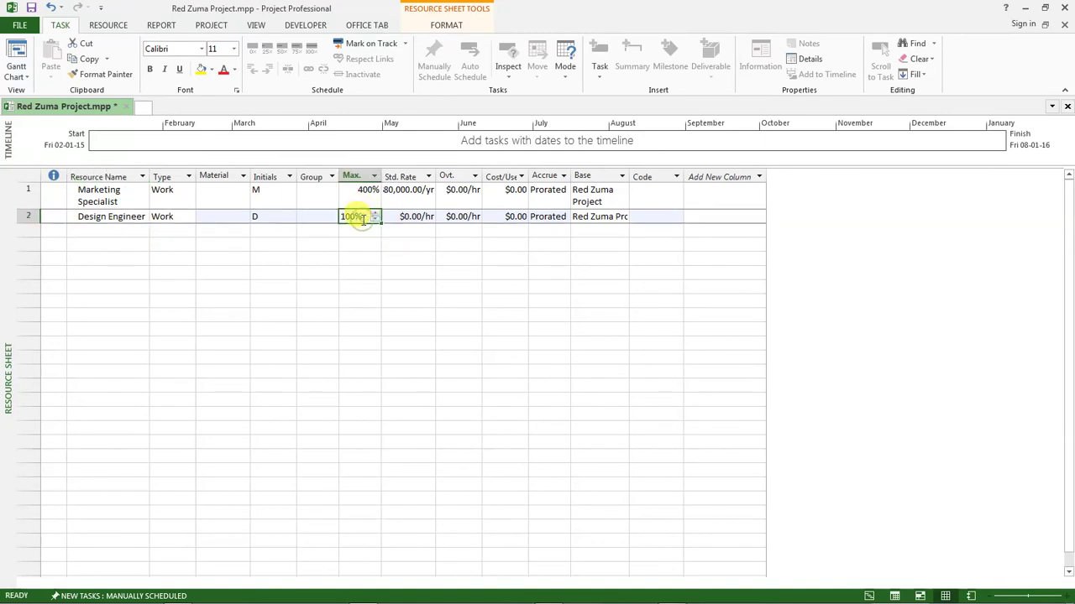
text(400)
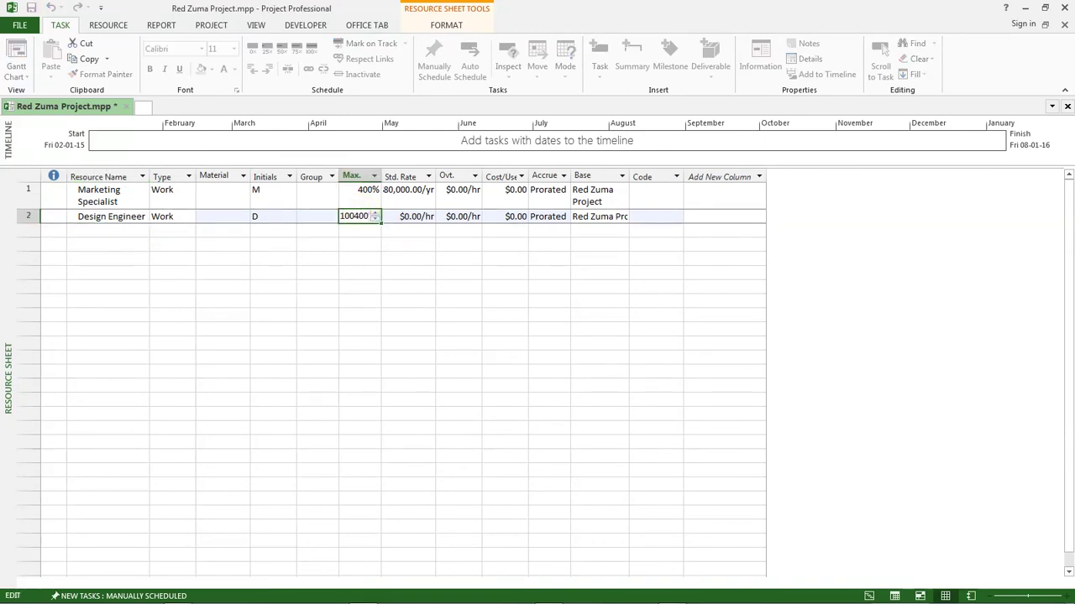
click(370, 217)
text(400)
key(Return)
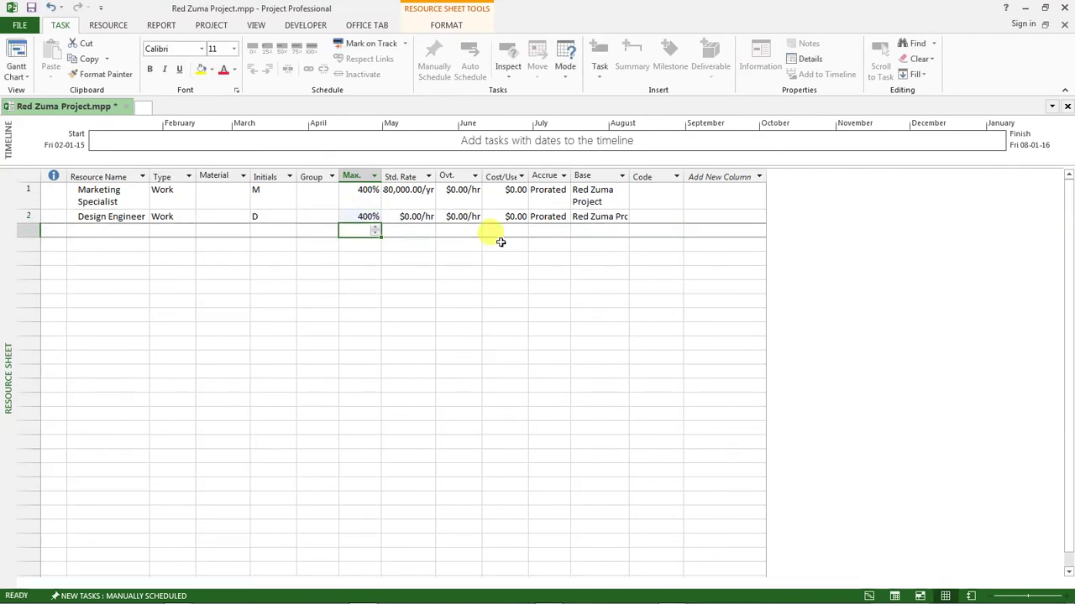
Set the standard rate of the Design Engineer resource to 125000/yr
click(428, 217)
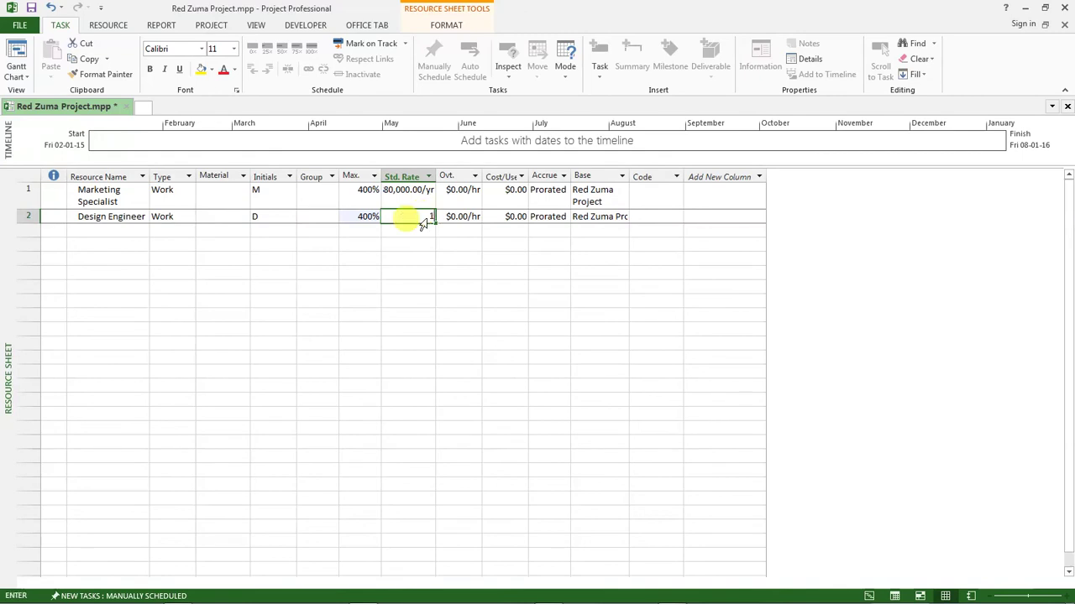
text(12500)
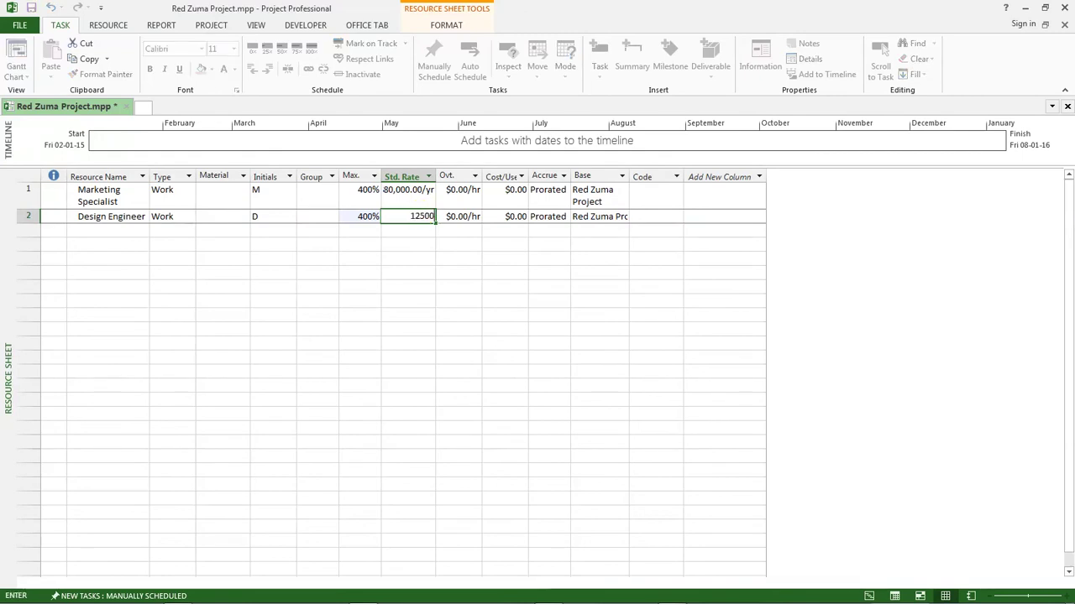
text(0/yr)
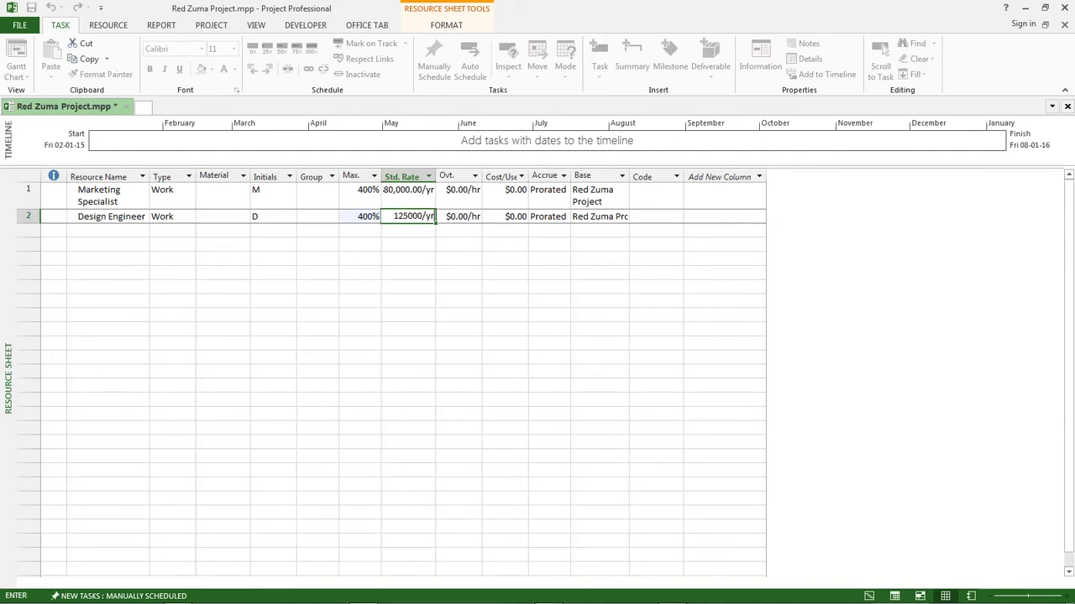
key(Return)
Add a resource named Development engineer in the third row of the resource sheet
click(121, 234)
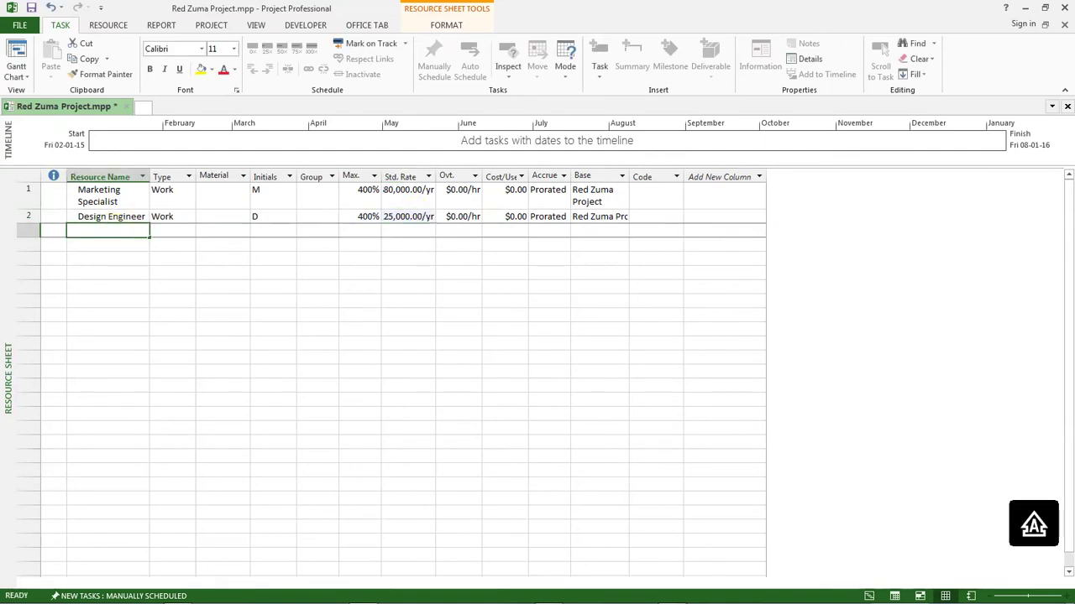
text(Develom)
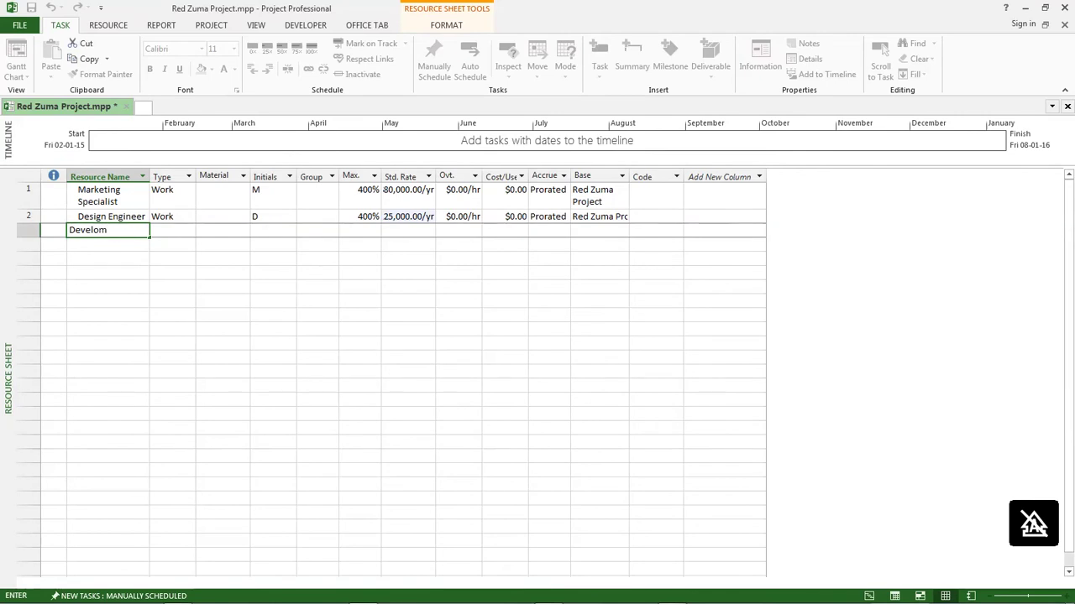
key(BackSpace)
text(p)
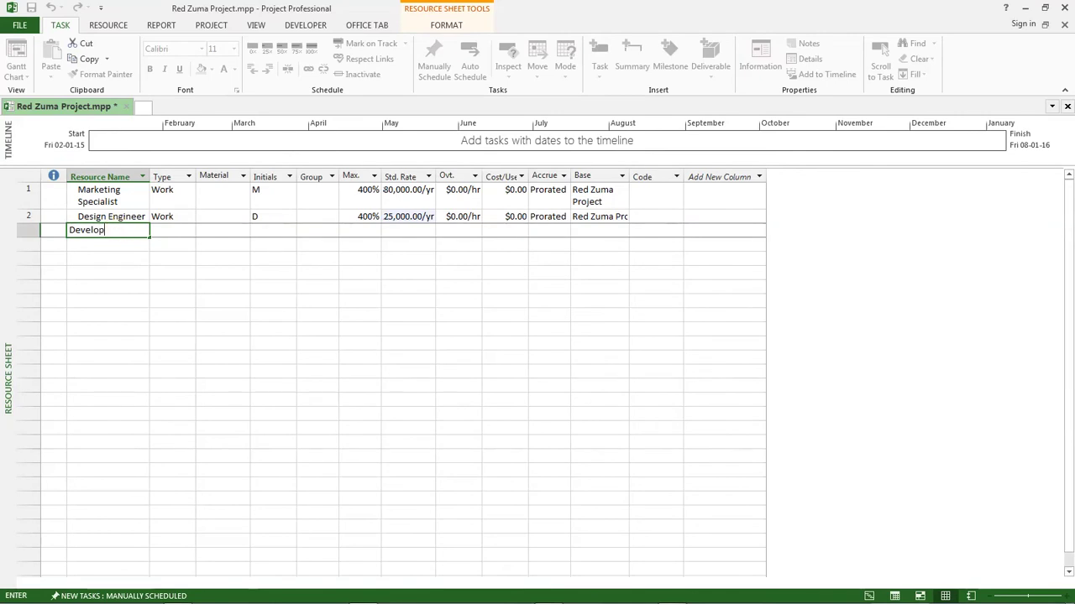
text(ment Engineer)
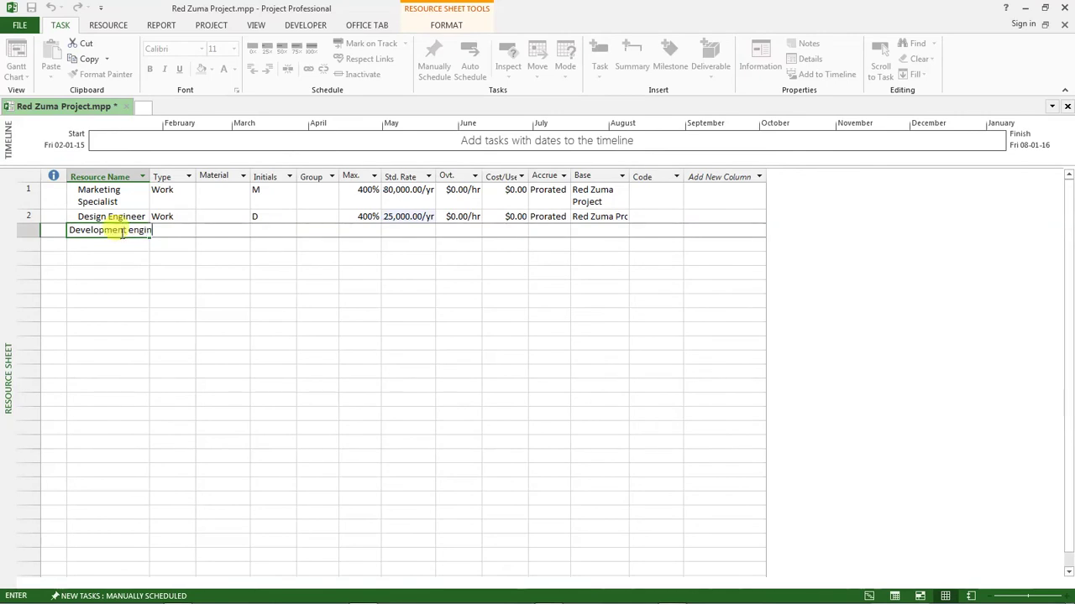
key(Return)
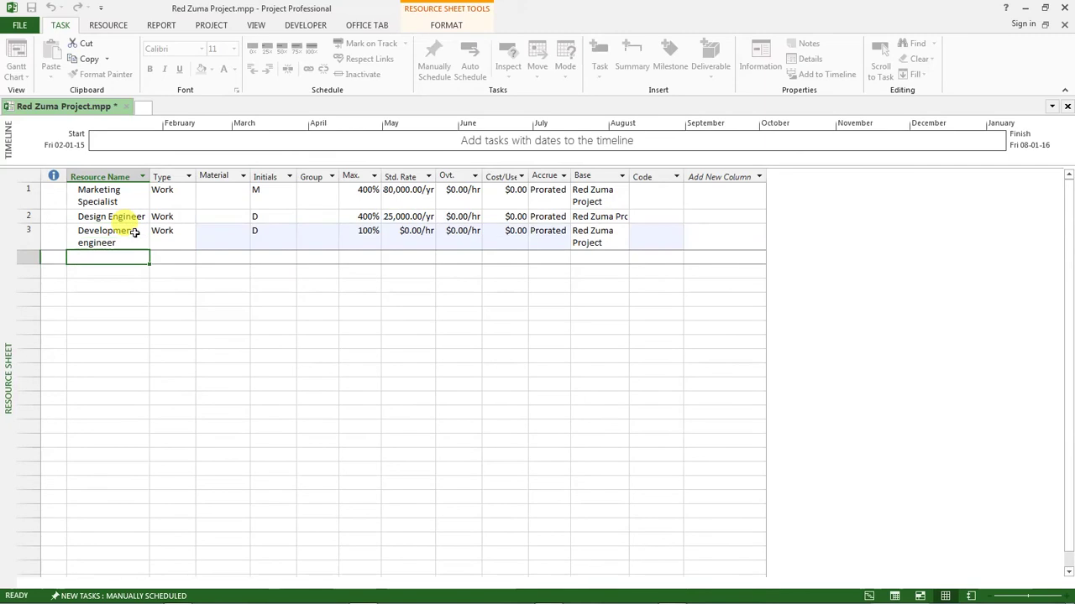
Set the Development engineer's maximum units to 400% and its standard rate to 110000/yr
click(359, 237)
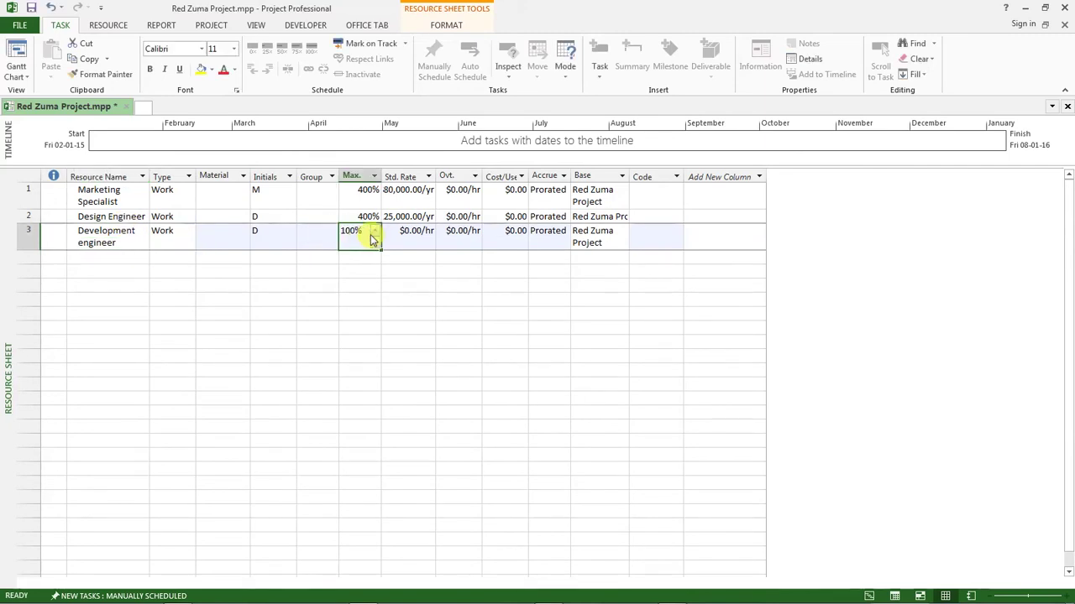
text(400)
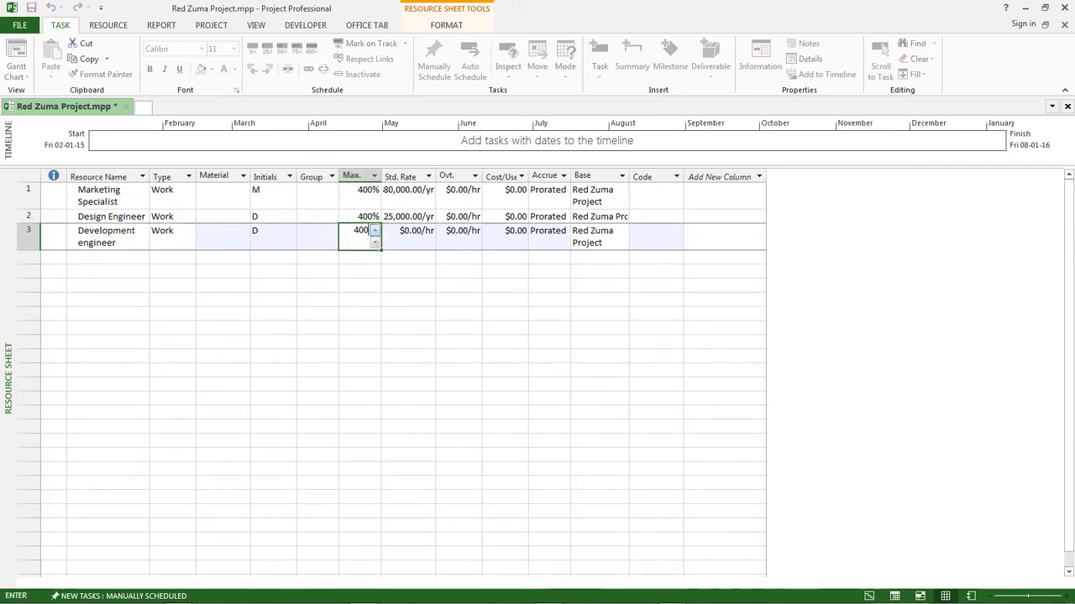
key(Return)
click(412, 236)
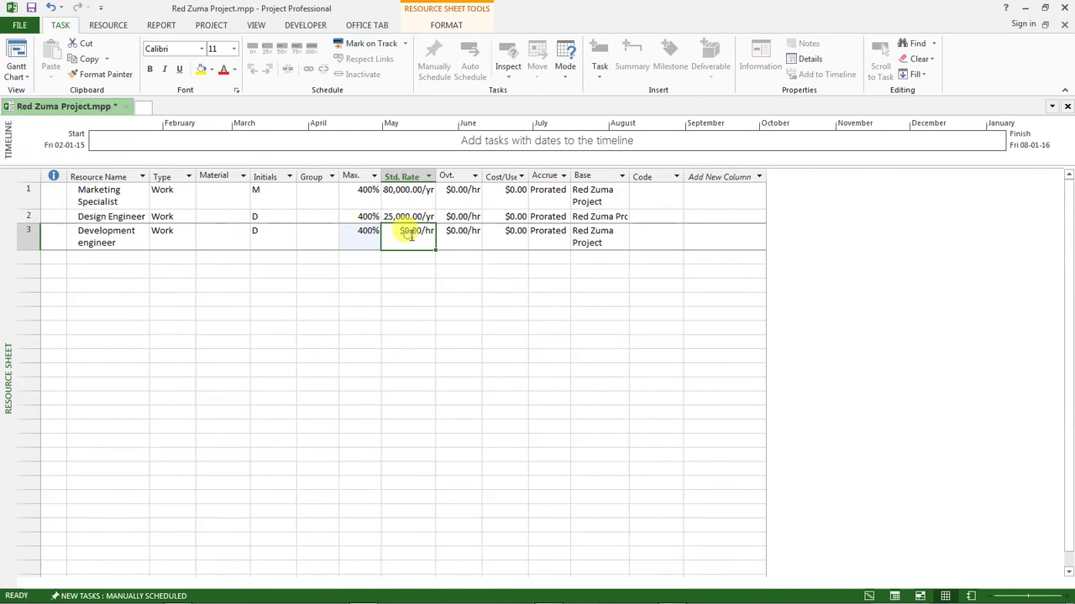
text(1)
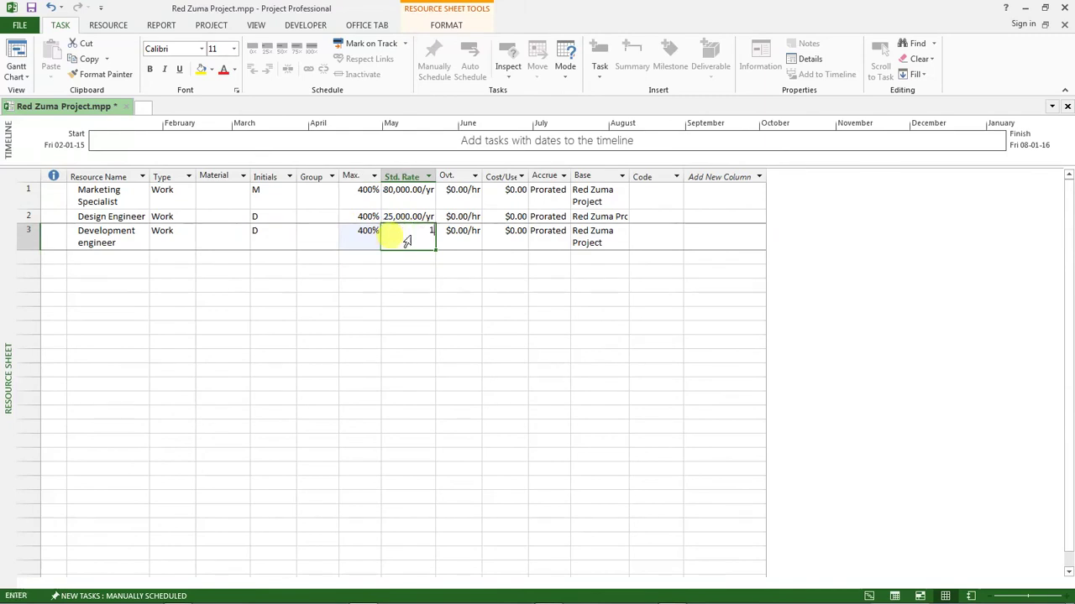
text(10000)
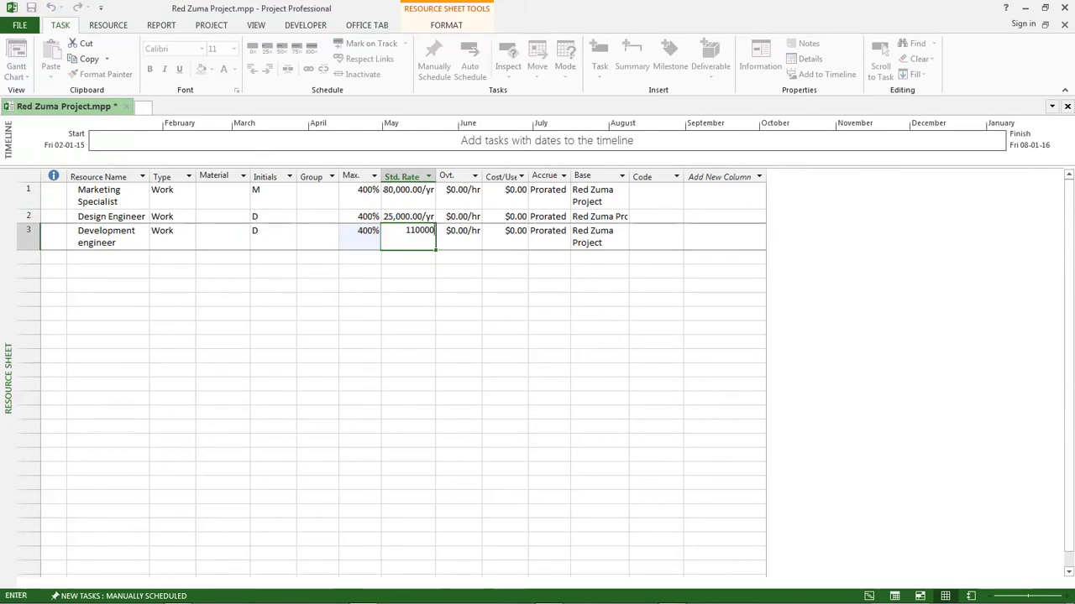
text(/yr)
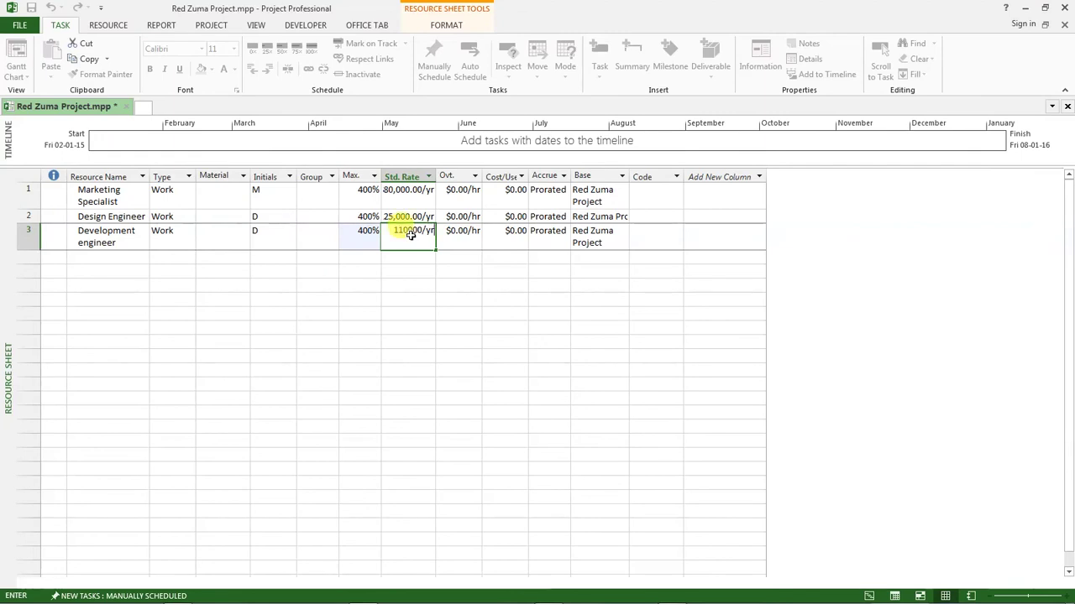
key(Return)
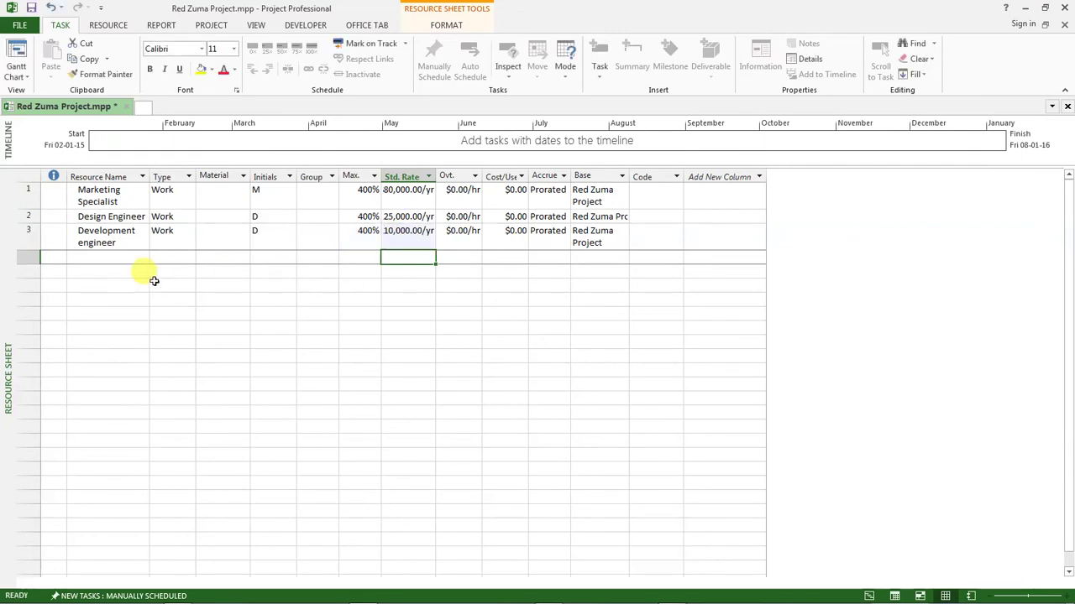
Widen the standard rate column to fit the full yearly rates and select the name cell of the first empty row
click(403, 238)
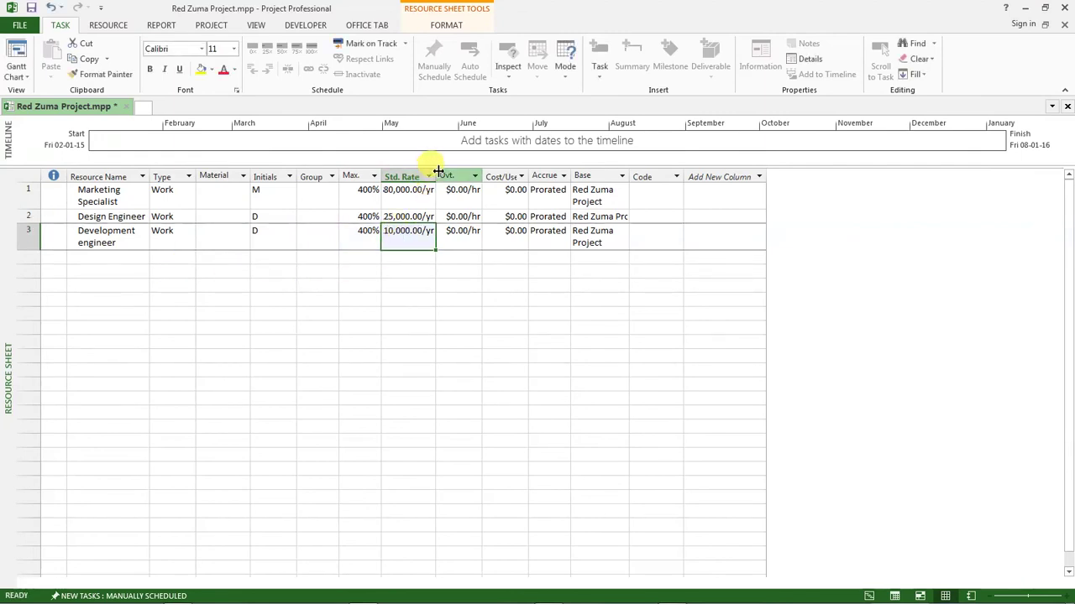
drag(437, 171, 446, 188)
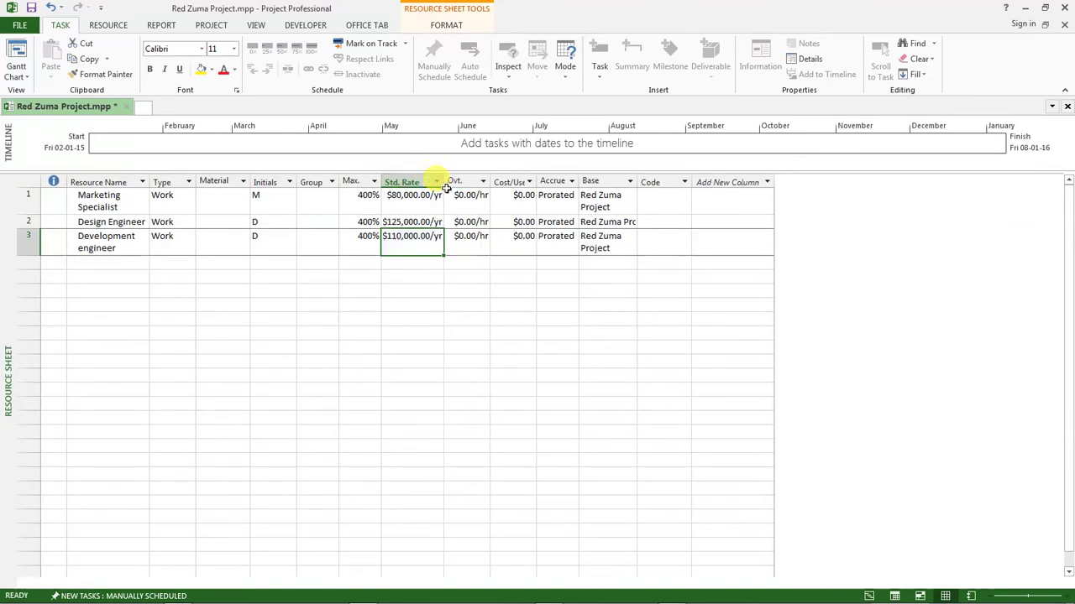
click(104, 265)
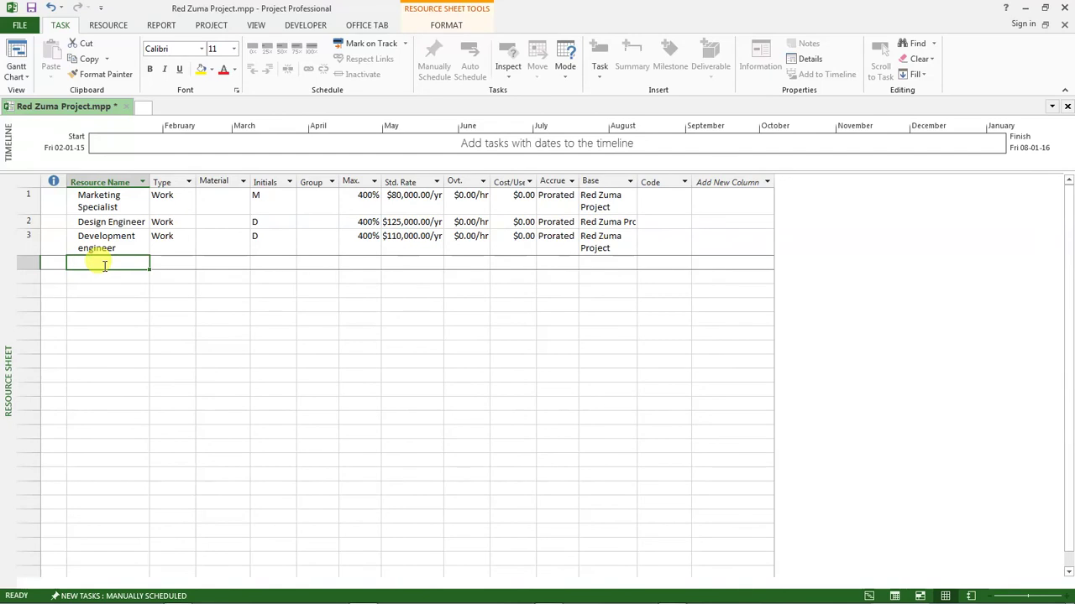
Add a resource named Industrial engineer in the first empty row and set its maximum units to 400%
text(Industr)
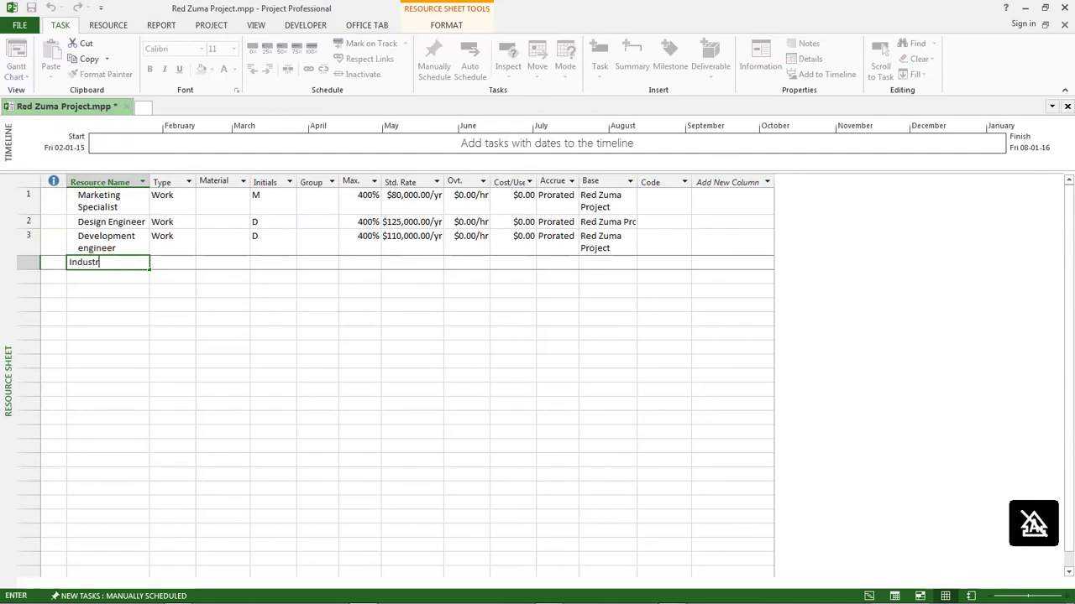
text(ngineer)
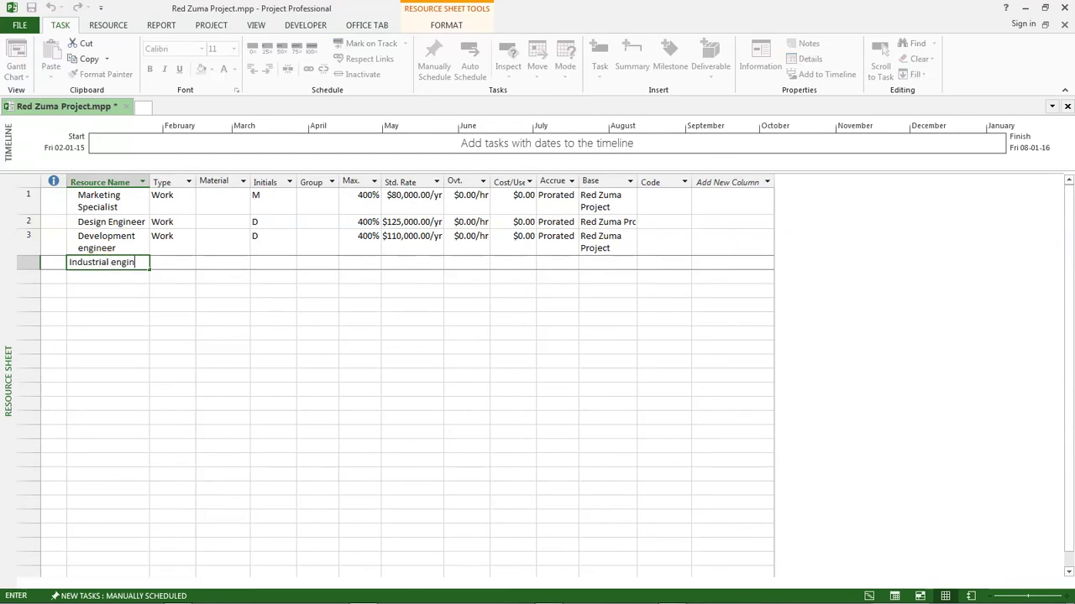
click(377, 263)
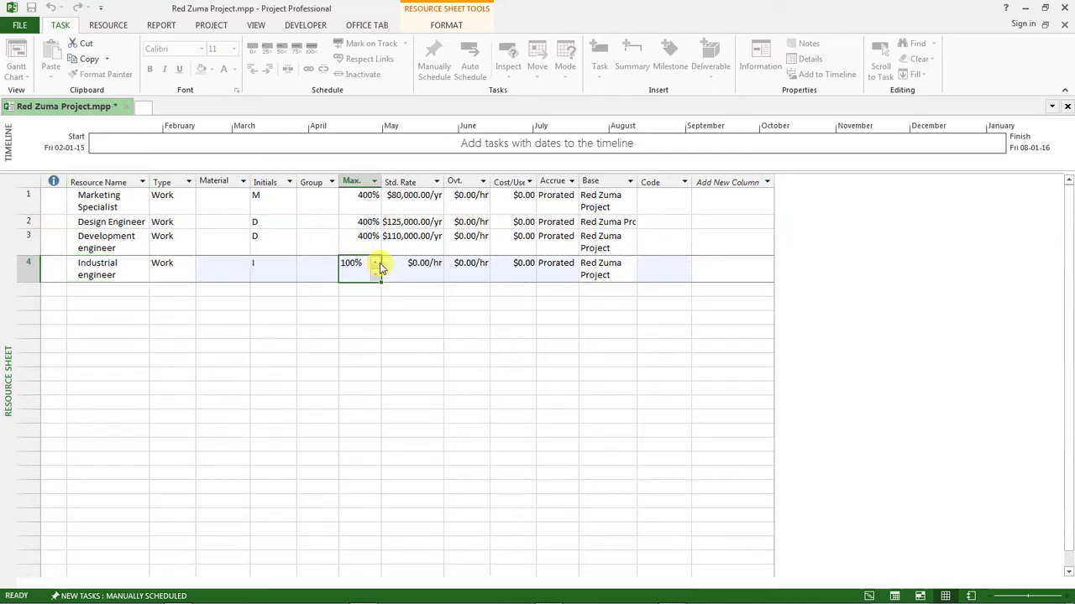
text(400)
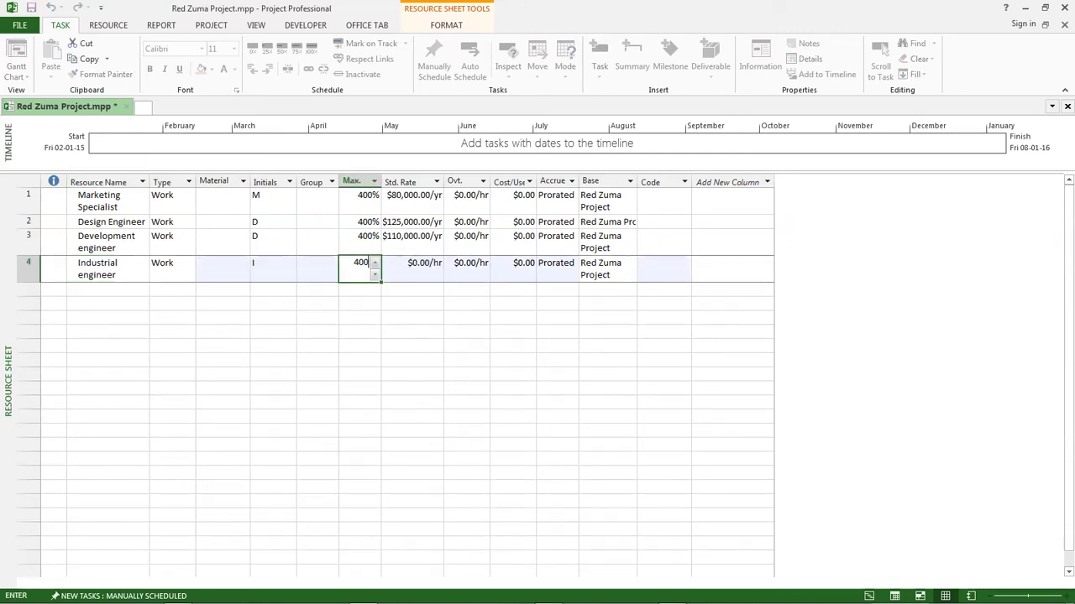
key(Return)
Set the standard rate of the Industrial engineer resource to 100000/yr
click(407, 265)
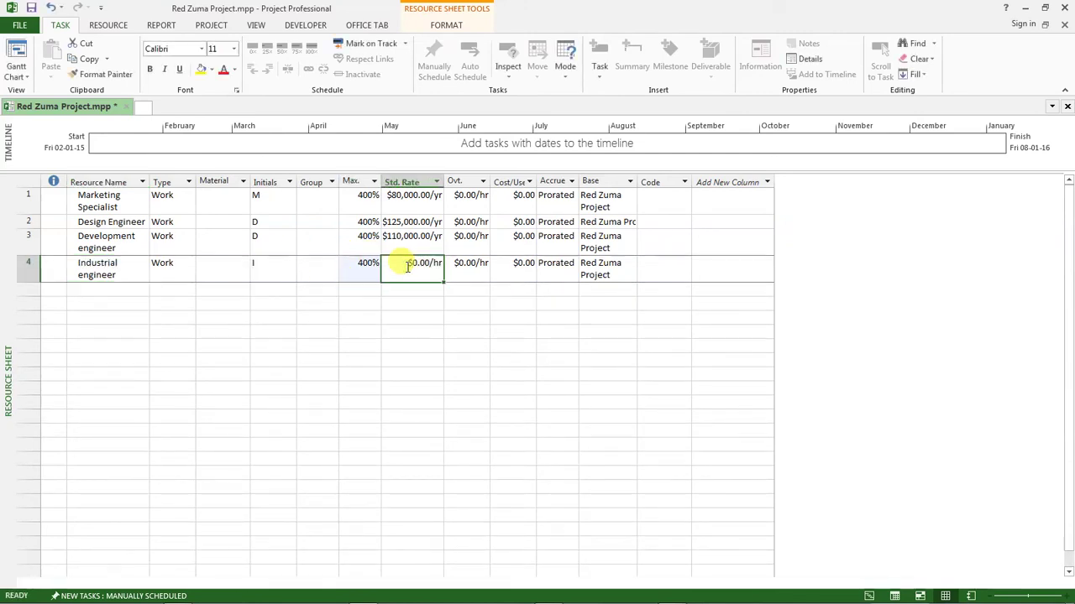
text(100)
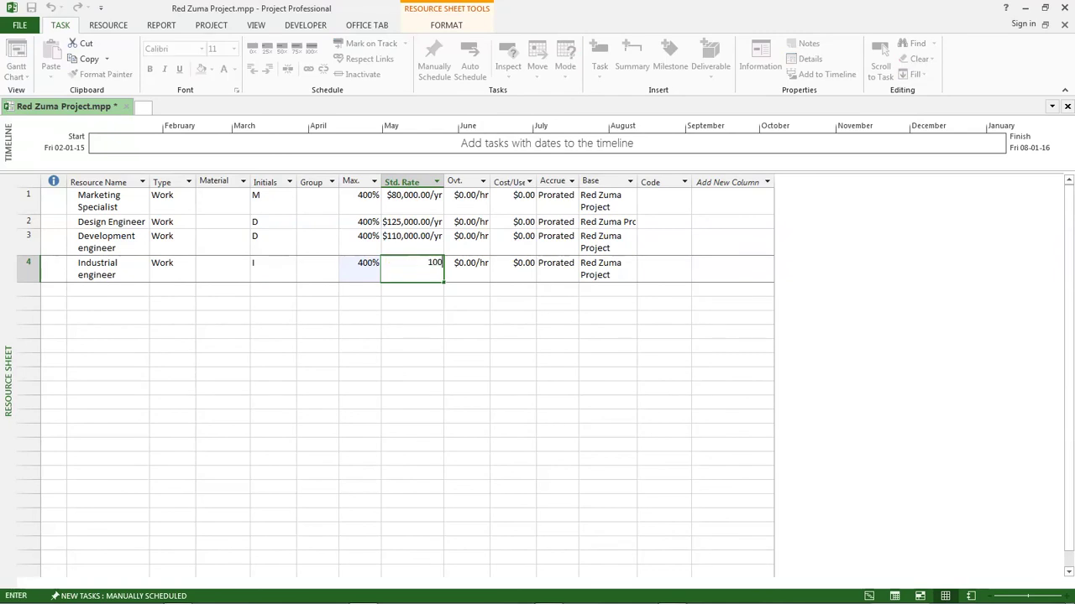
text(000/yr)
key(Return)
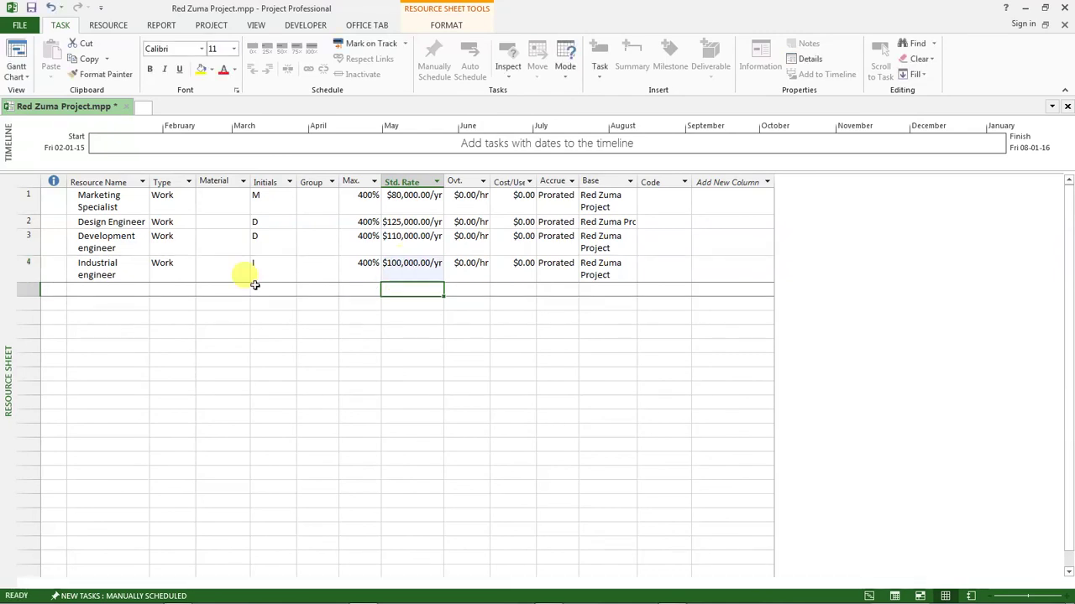
Add a resource named Purchasing agent in the fifth row and set its maximum units to 200%
click(117, 292)
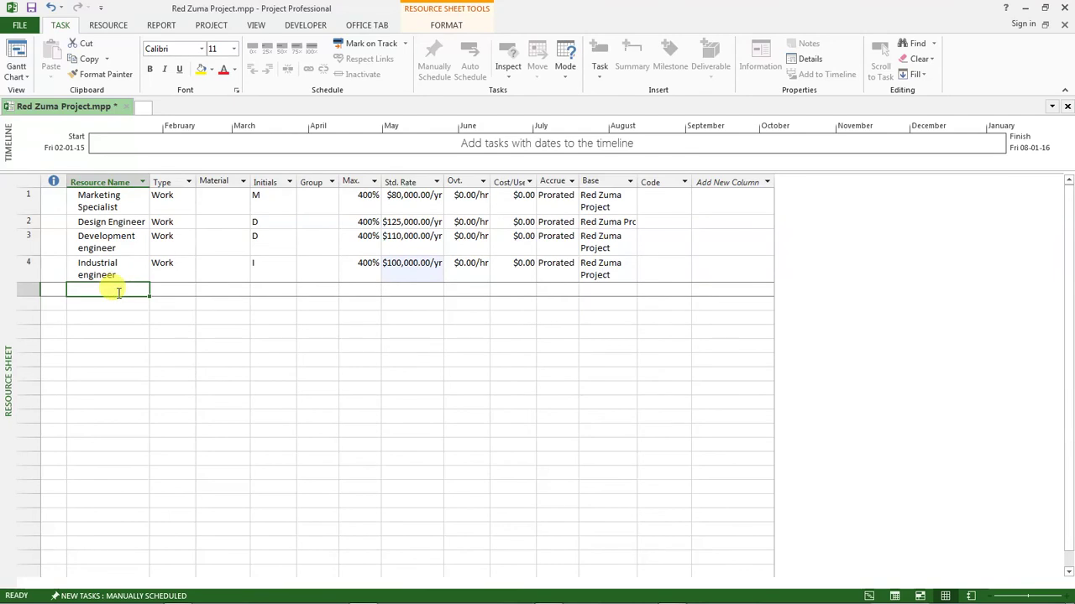
text(Purchasing)
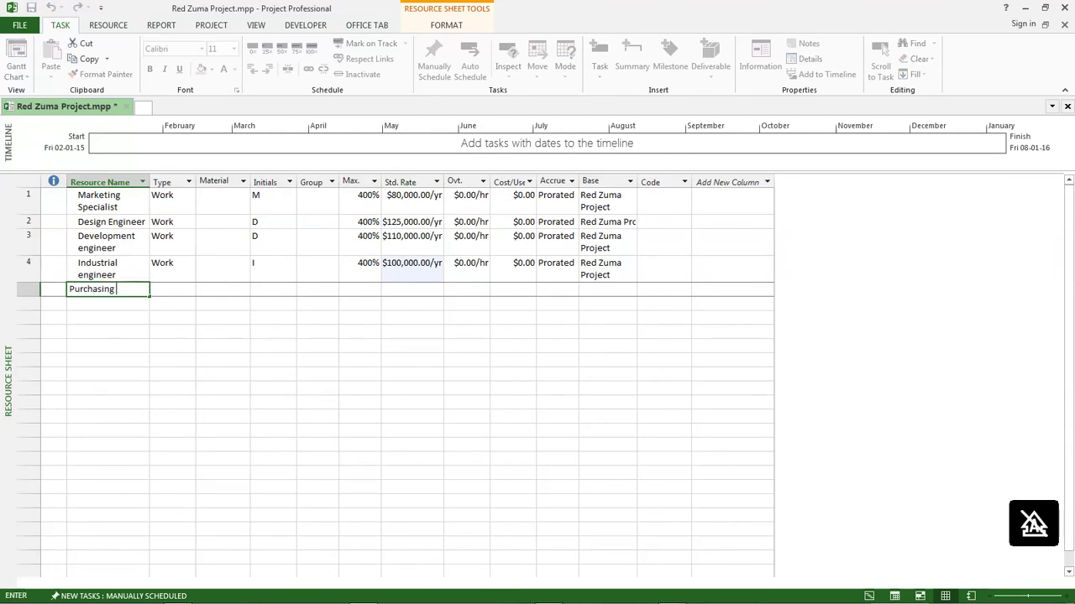
text( agent)
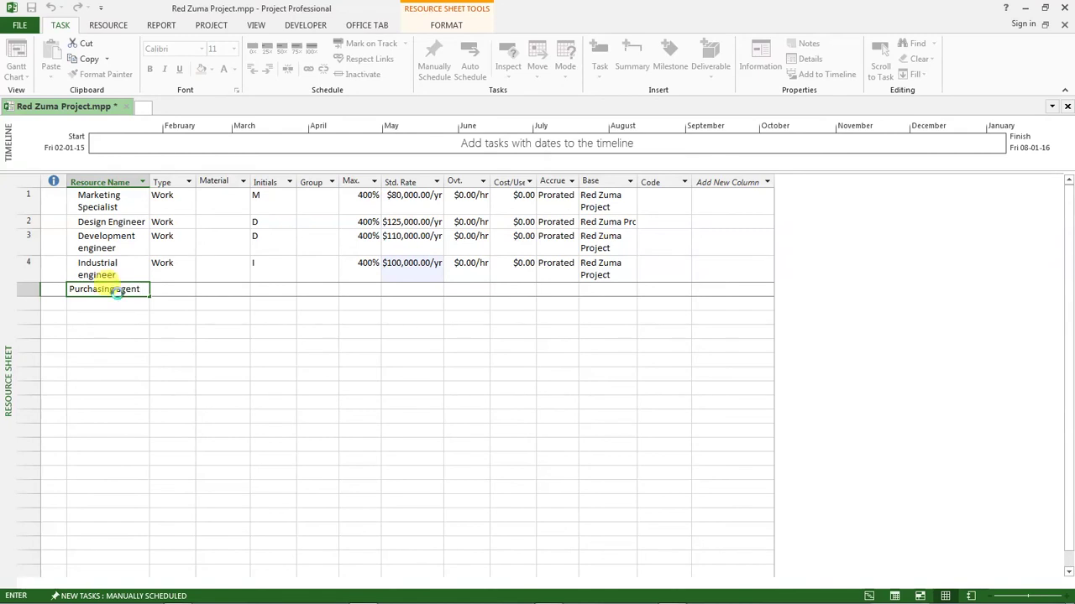
key(Return)
click(375, 298)
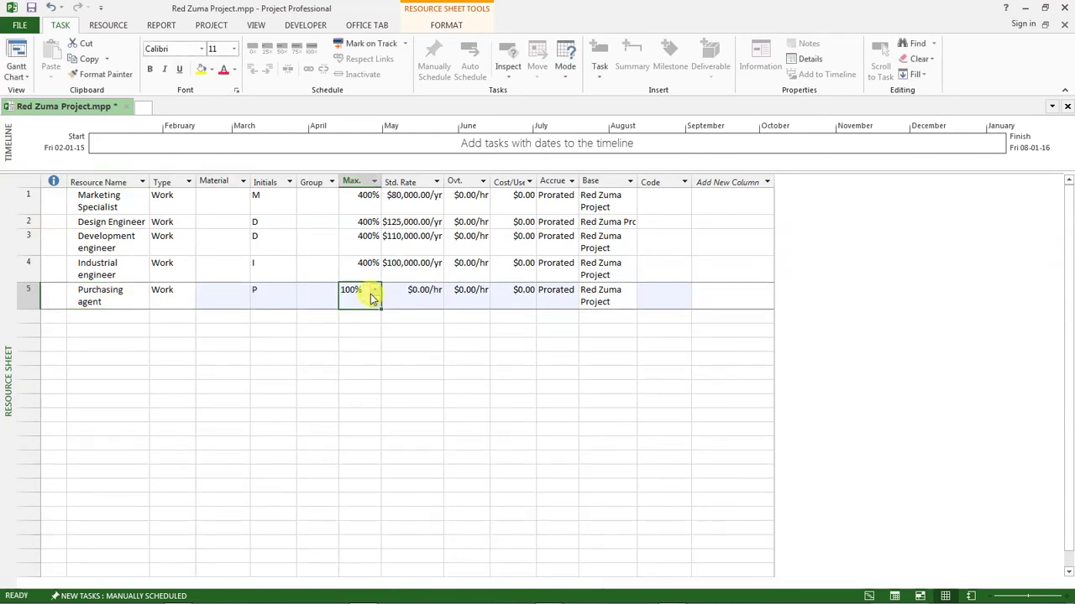
text(2)
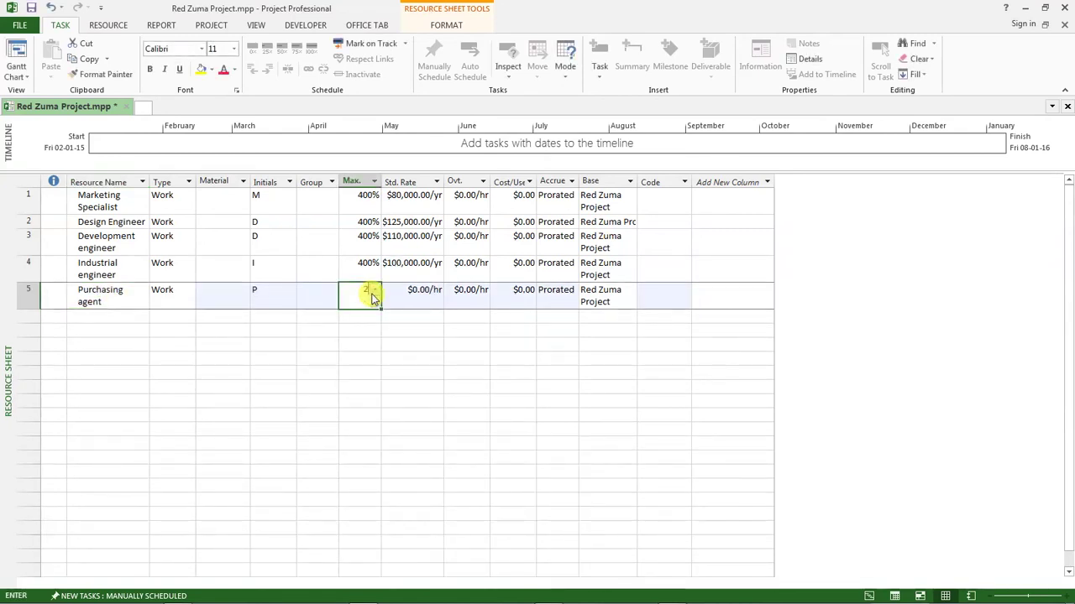
text(00)
key(Return)
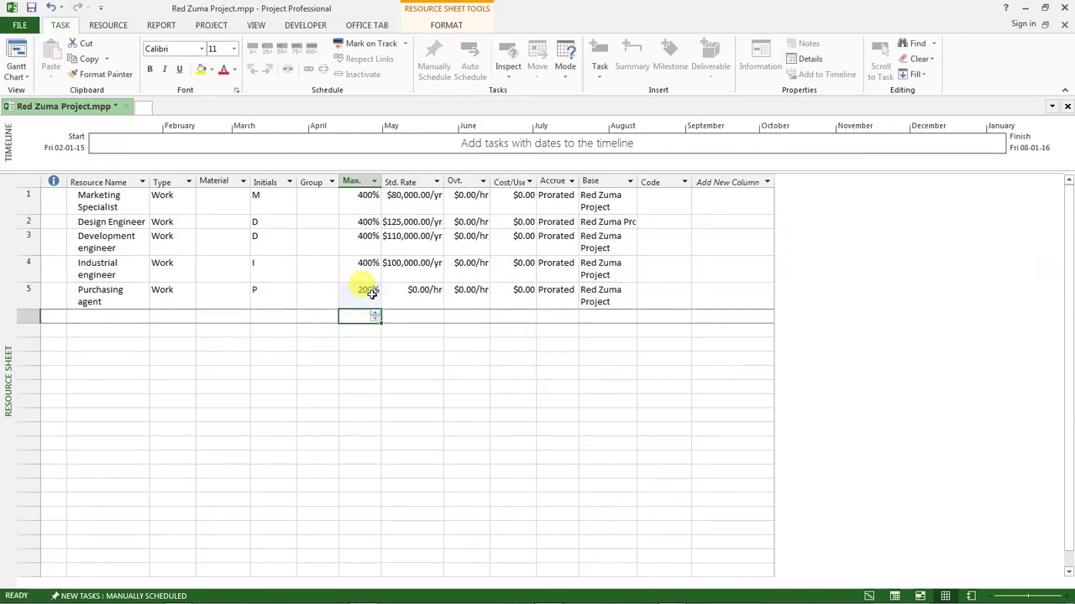
Set the standard rate of the Purchasing agent resource to 75000/yr
click(431, 294)
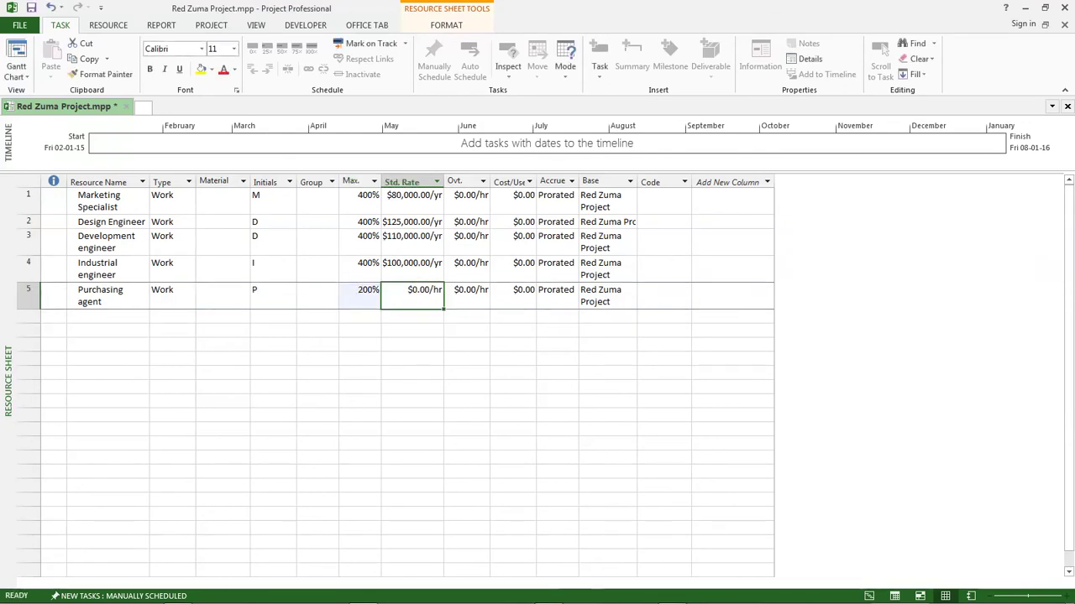
text(75000)
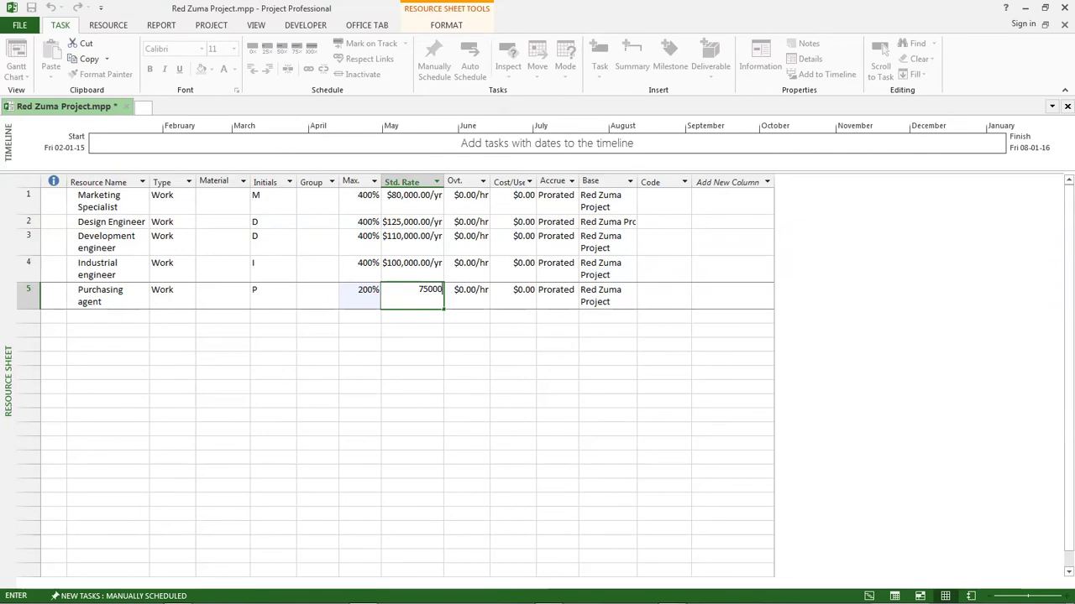
text(/)
key(BackSpace)
key(Return)
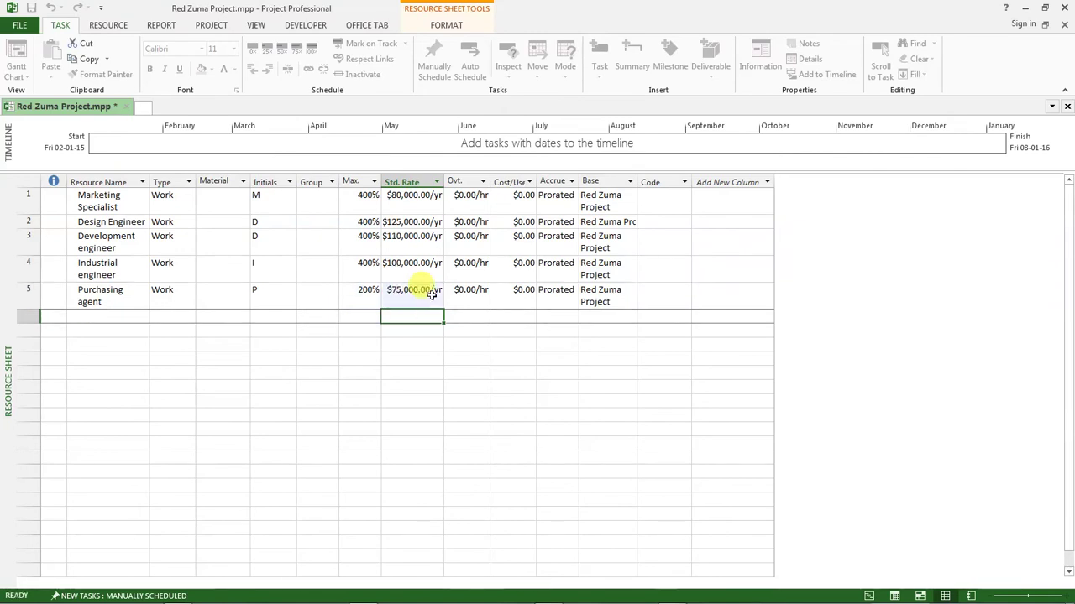
Add a resource named Test rider in the sixth row and set its maximum units to 400%
click(112, 312)
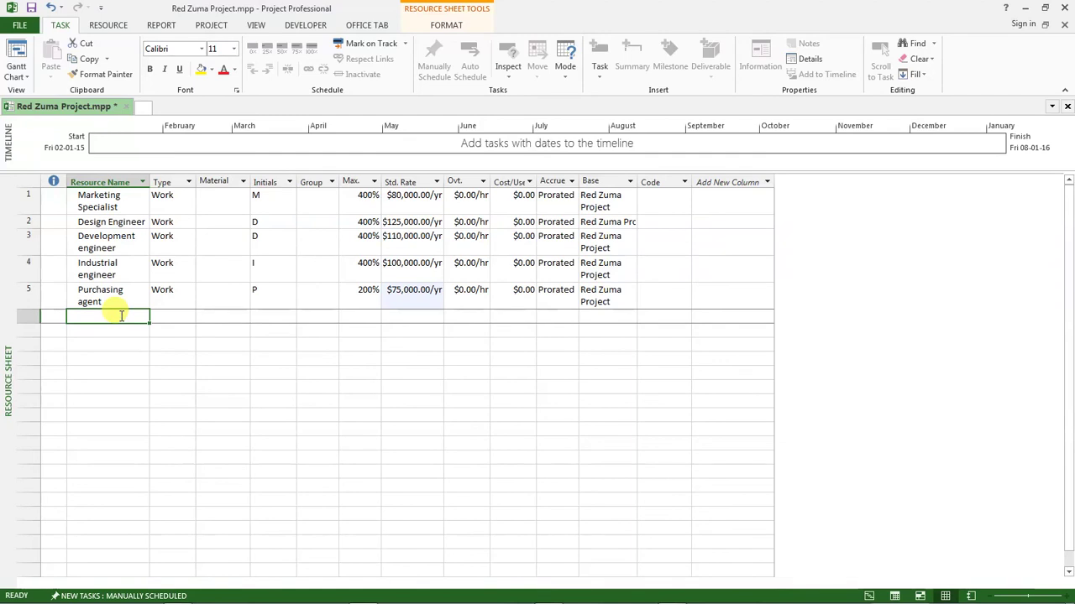
text(Tes)
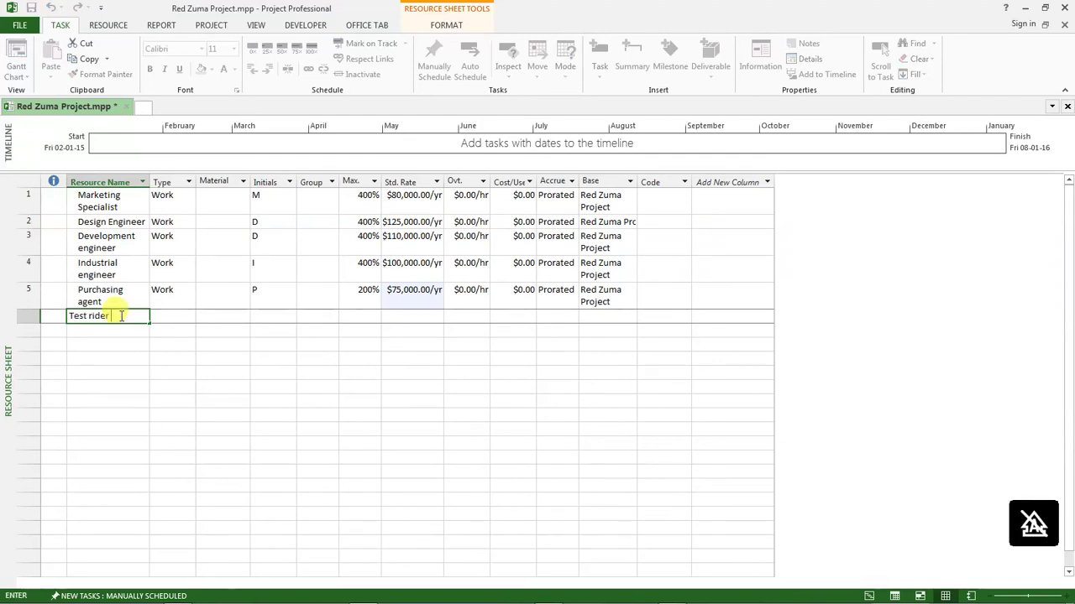
text(t rider)
click(372, 317)
text(400)
key(Return)
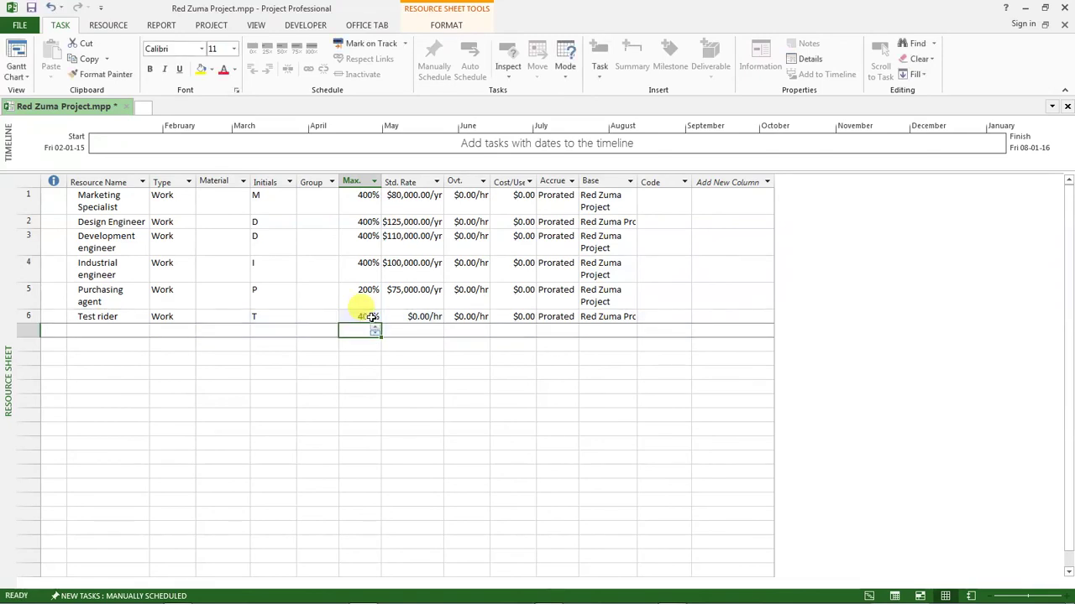
Set the standard rate of the Test rider resource to 70.00/hr
click(411, 317)
text(7)
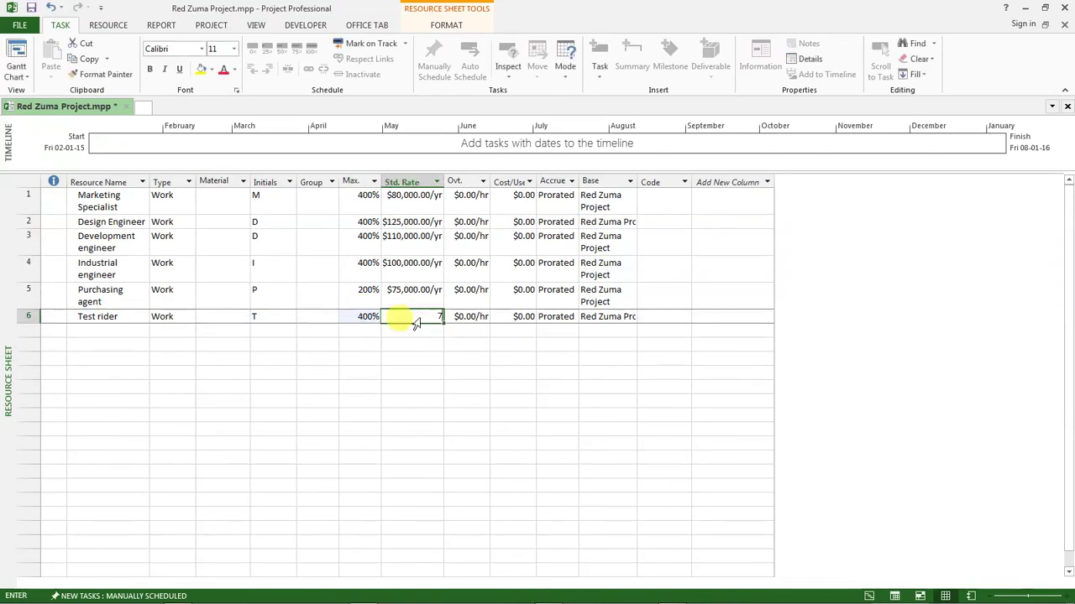
text(0.00/hr)
key(Return)
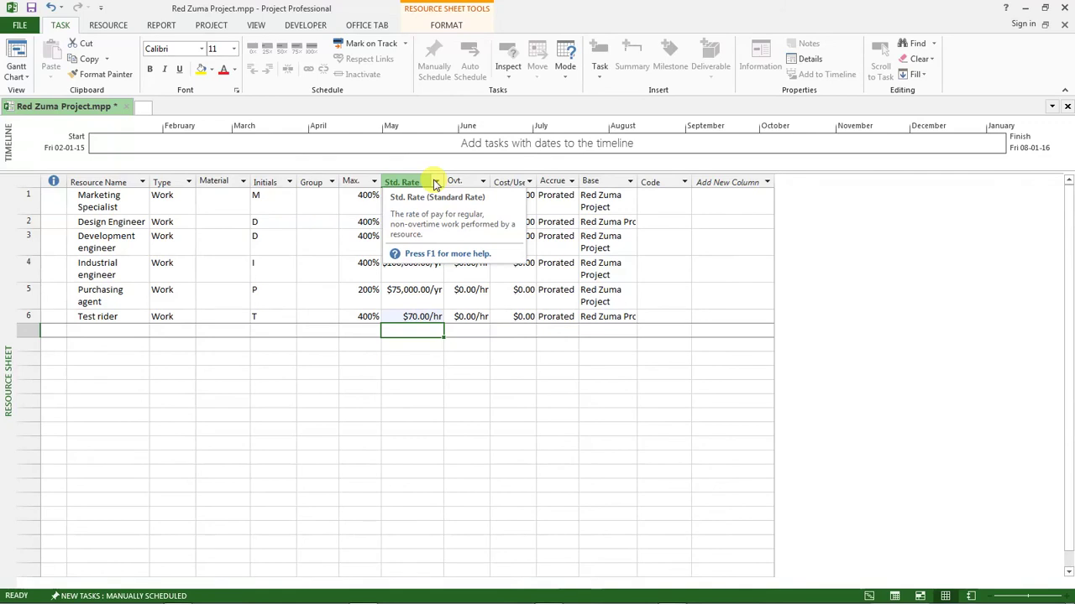
Leave the completed resource sheet and show the project's tasks in the Gantt Chart view
click(363, 363)
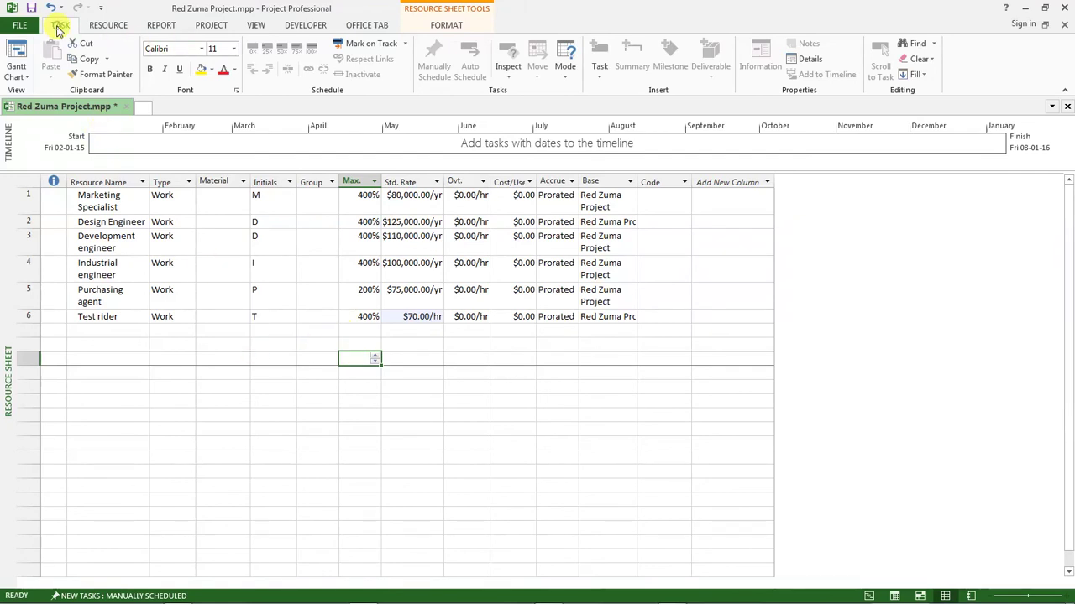
click(26, 78)
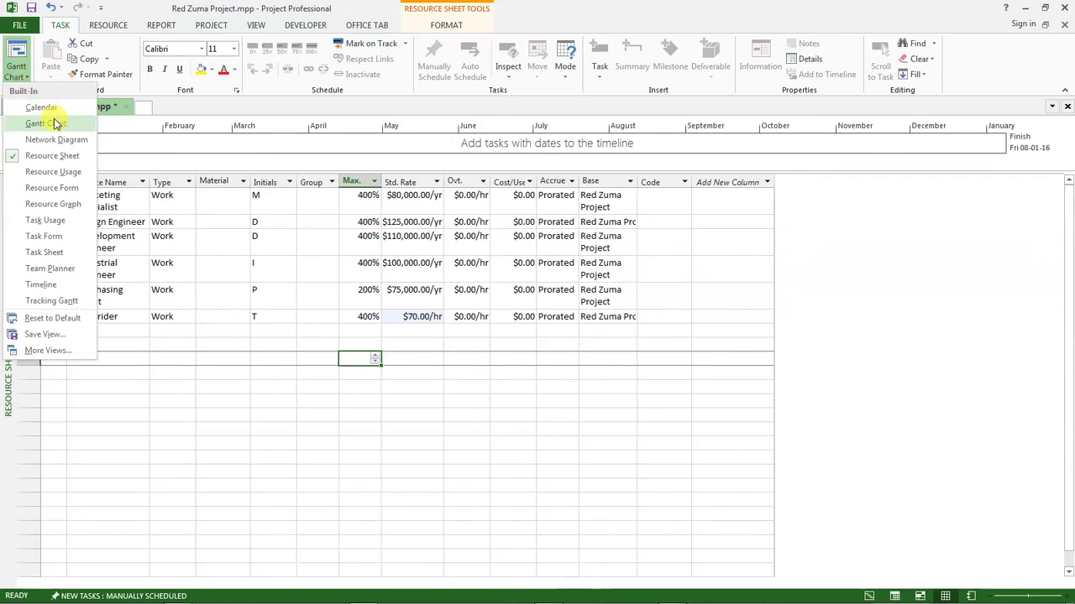
click(276, 211)
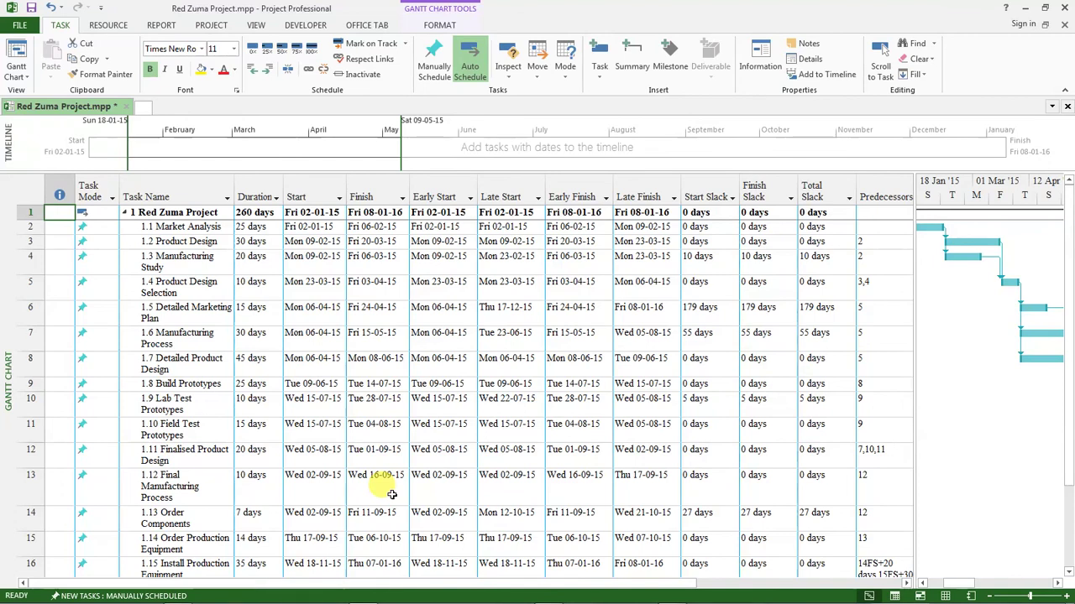
Switch to the project PDF in Adobe Acrobat and examine the task resource assignments in Table A2.7
click(670, 595)
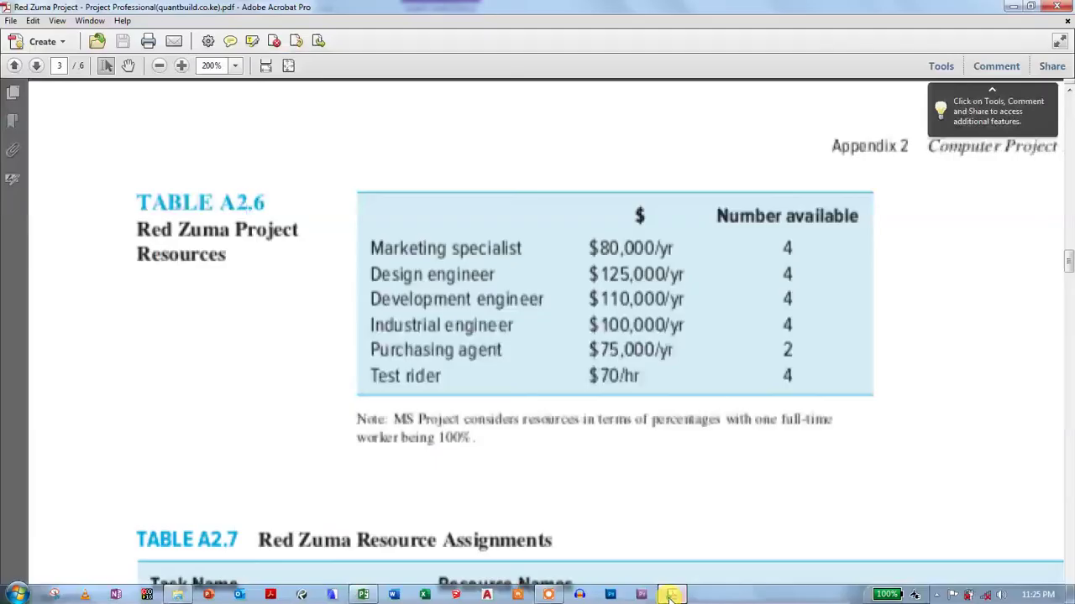
scroll(534, 413, down, 2)
scroll(539, 415, down, 4)
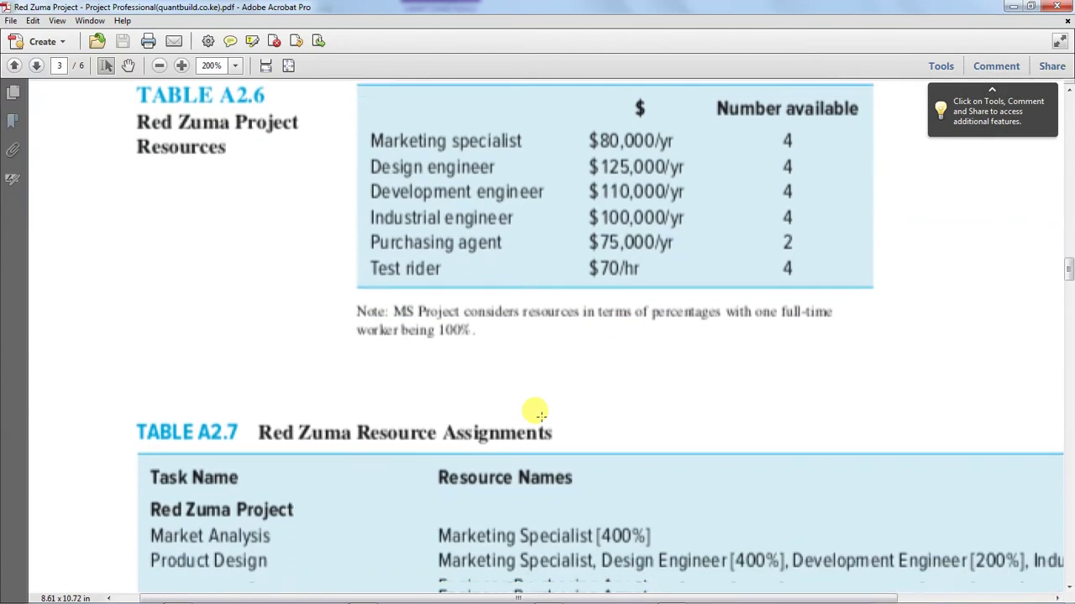
scroll(539, 415, down, 5)
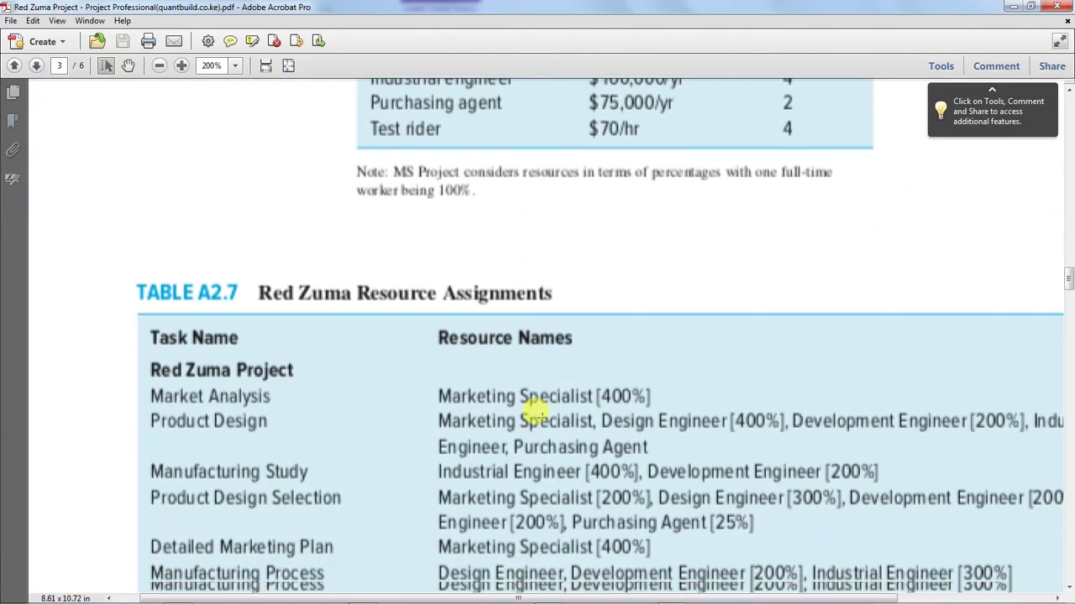
scroll(537, 412, down, 3)
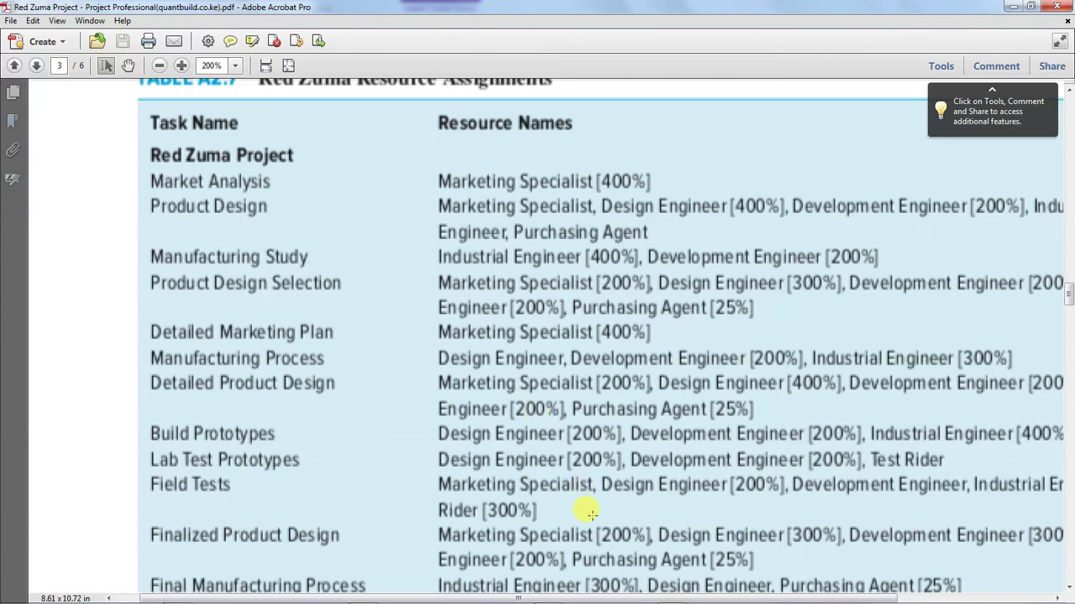
drag(659, 598, 760, 598)
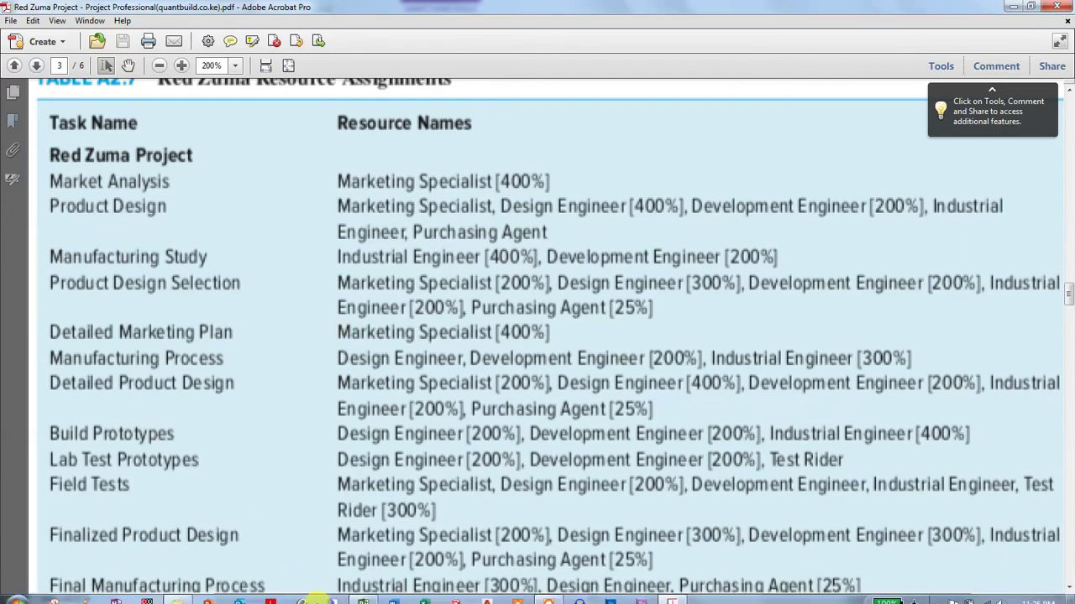
Switch back to Microsoft Project and open the resource assignments in the Market Analysis task's information
click(363, 595)
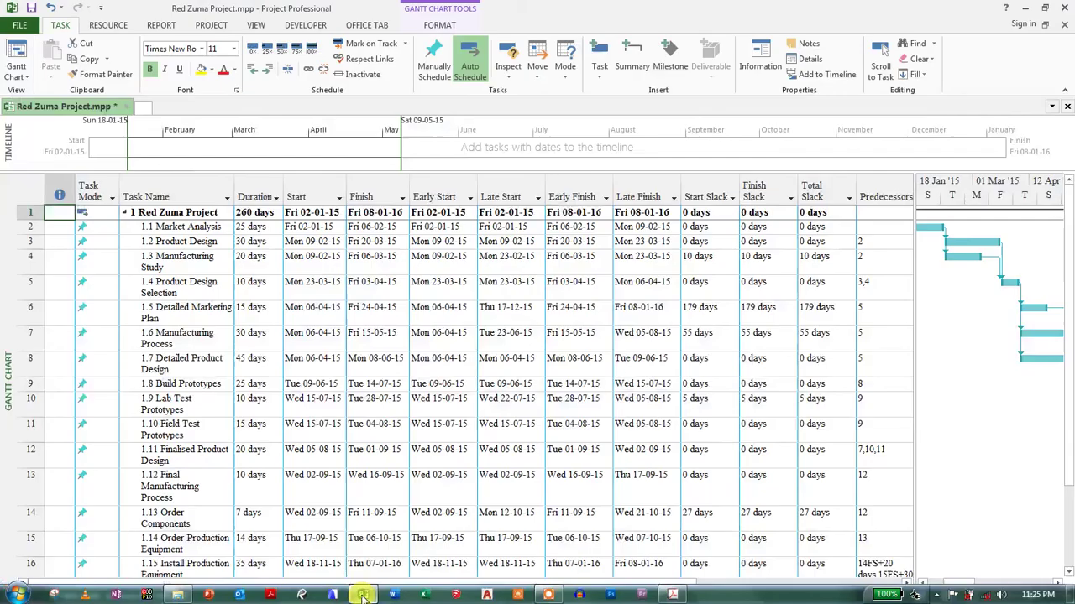
click(158, 227)
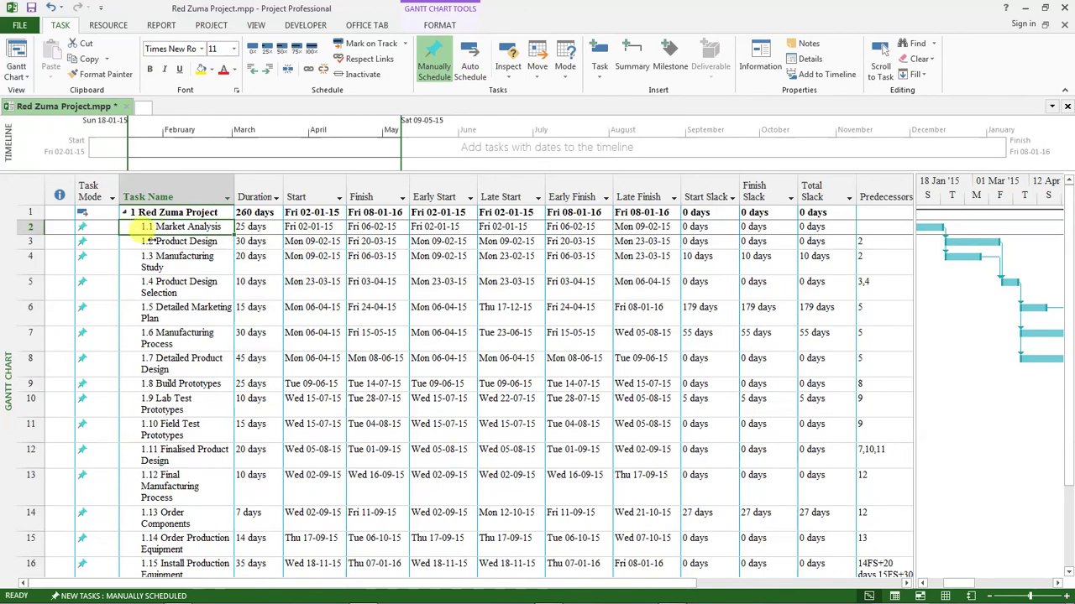
key(shift+space)
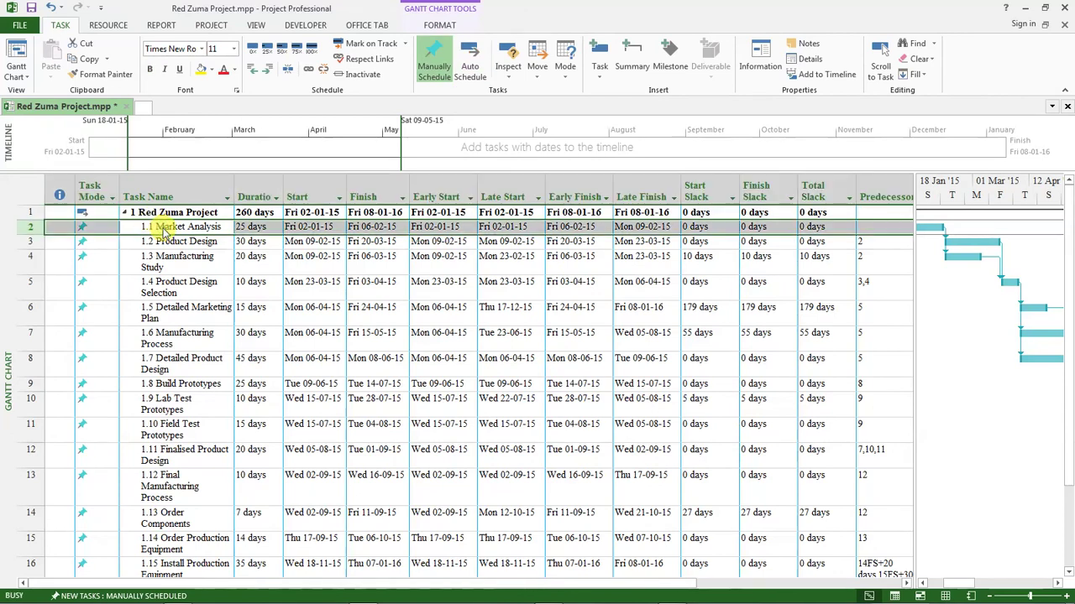
double_click(159, 230)
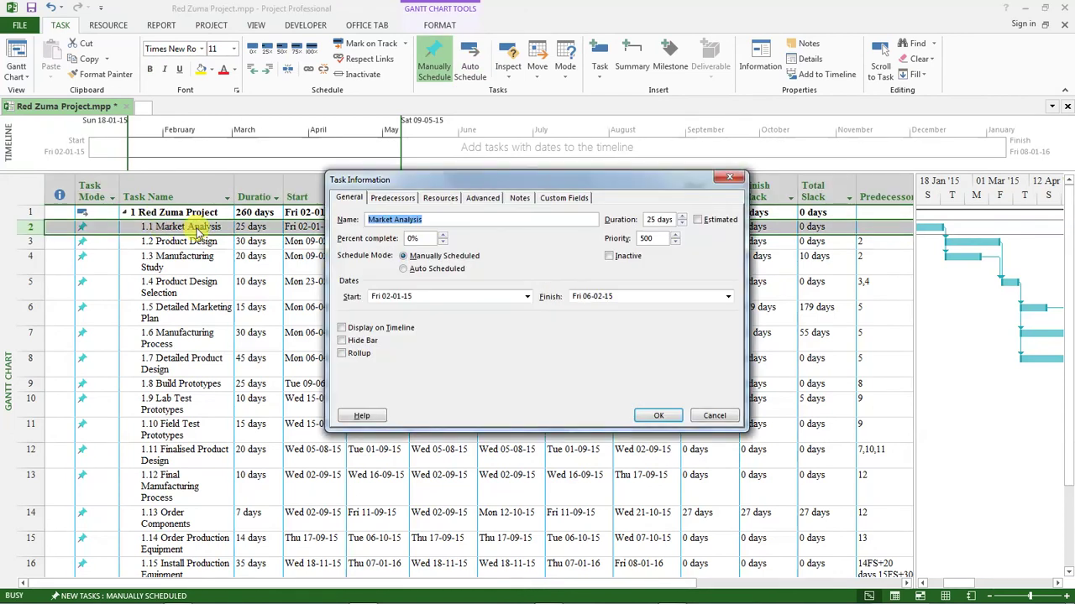
drag(483, 183, 453, 206)
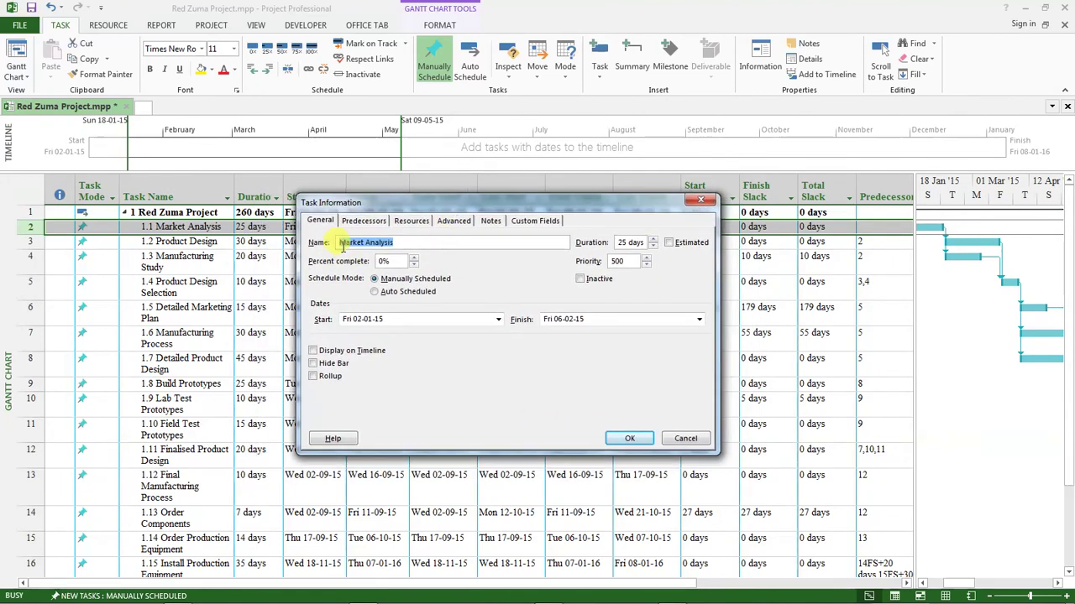
click(408, 221)
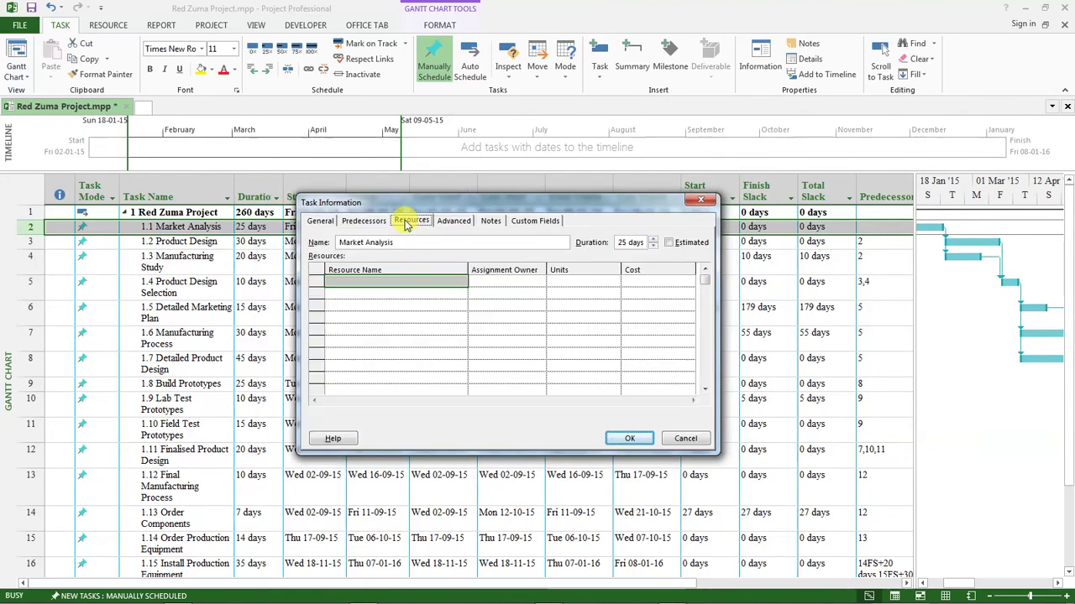
Assign the Marketing Specialist to the Market Analysis task at 400% units and confirm the task information
click(429, 281)
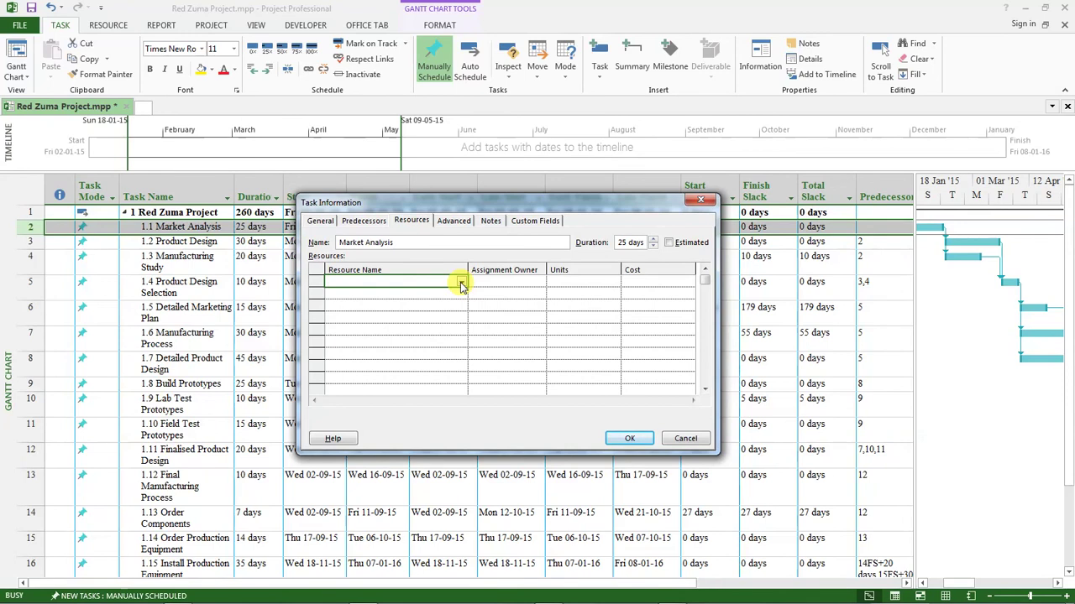
click(461, 286)
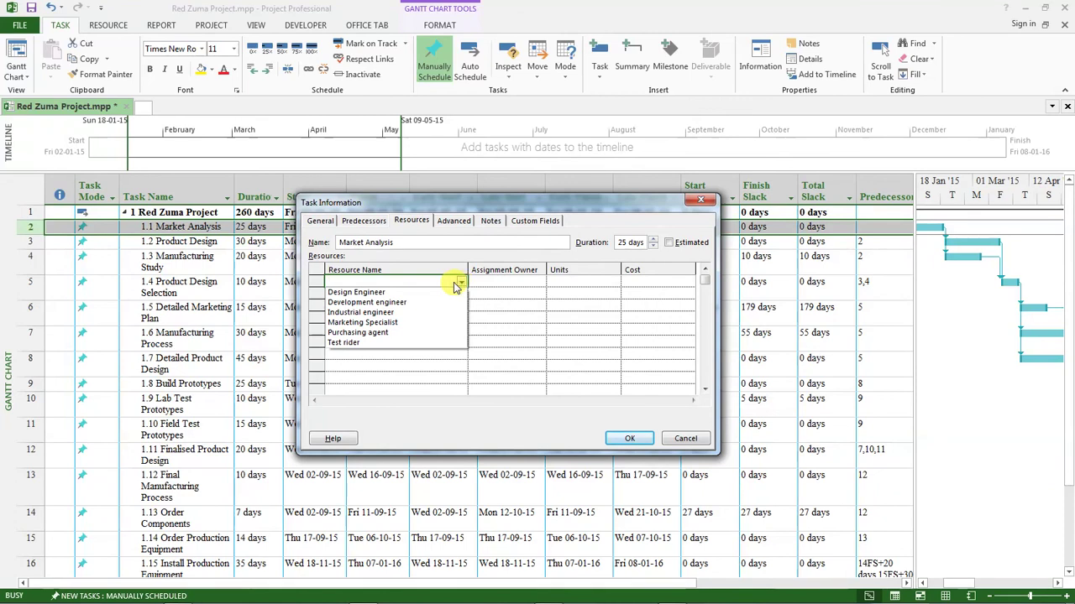
click(395, 323)
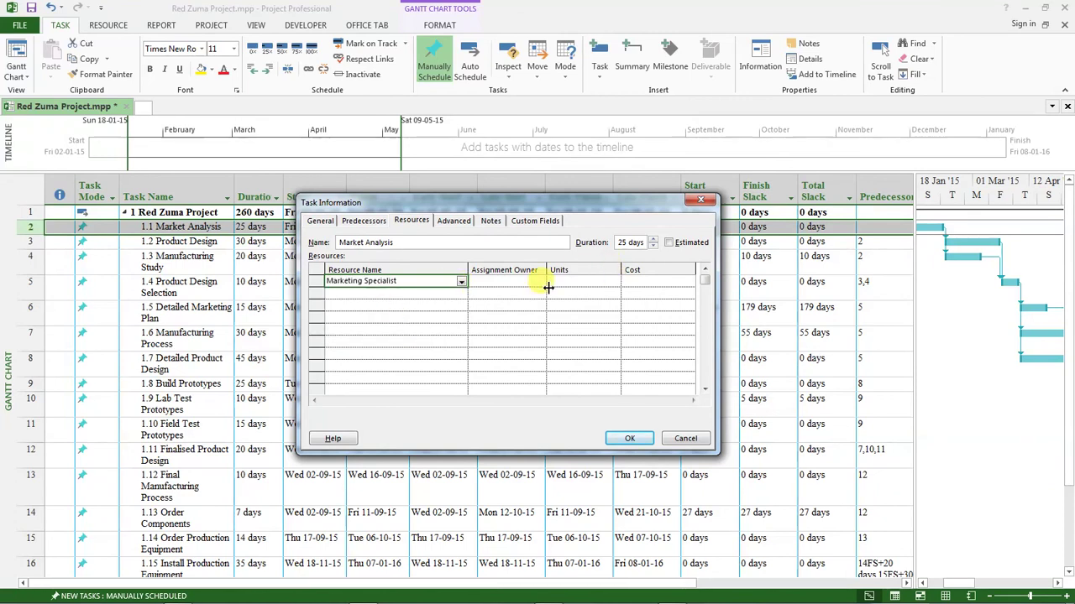
click(561, 282)
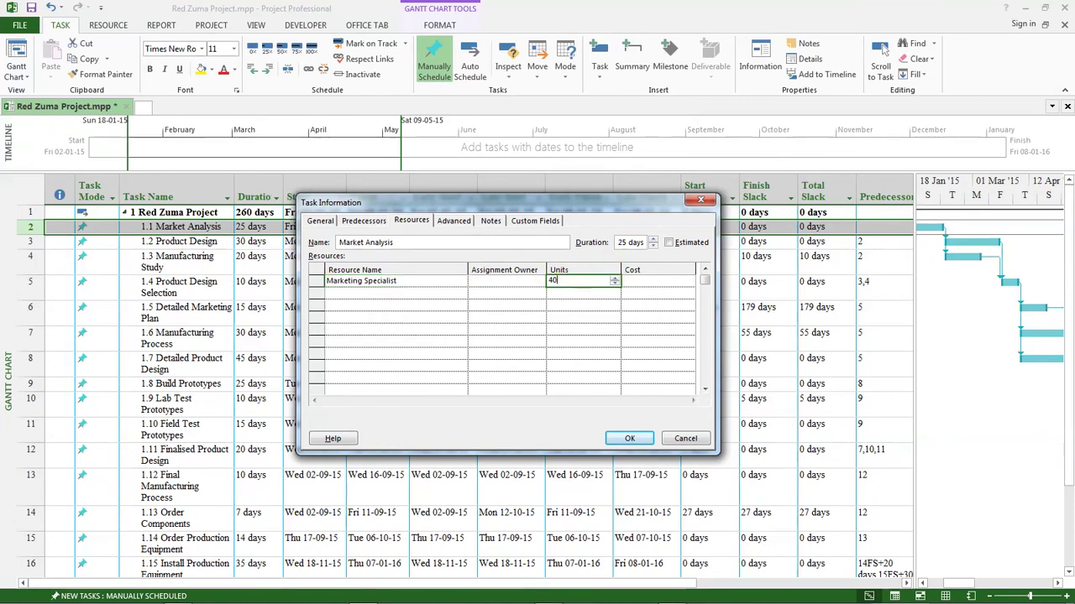
key(Return)
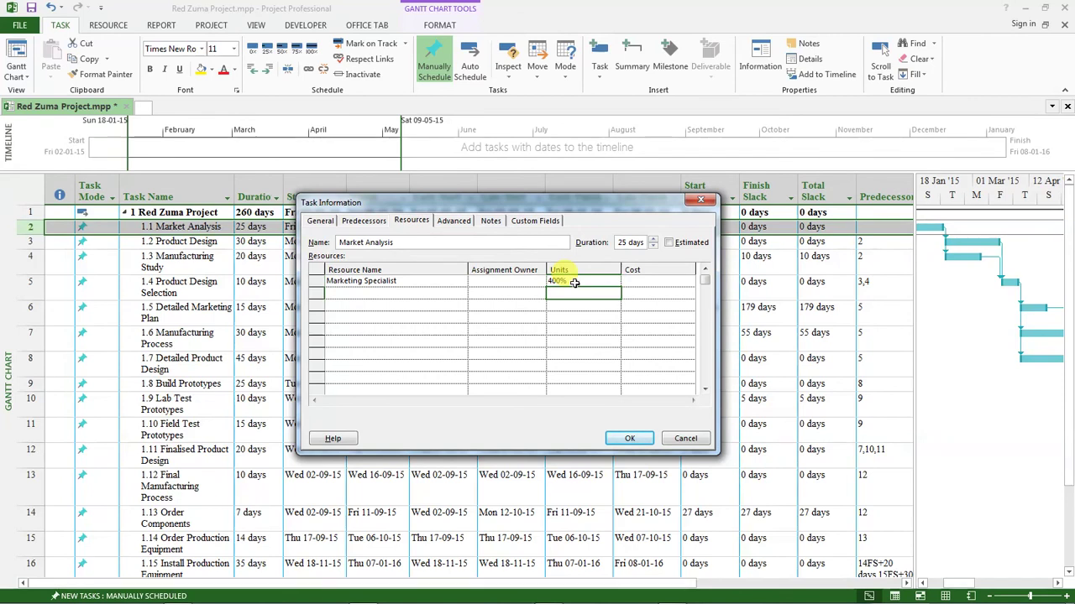
click(631, 438)
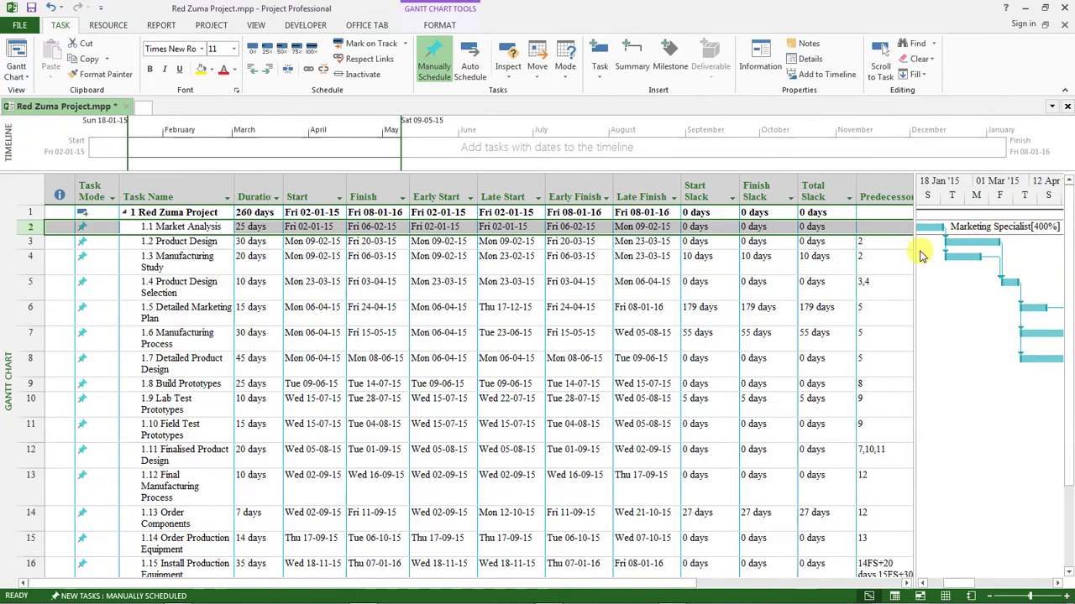
Widen the Gantt Chart's bar area and check the Product Design assignments in the Acrobat PDF's Table A2.7, returning to Project
drag(780, 259, 781, 259)
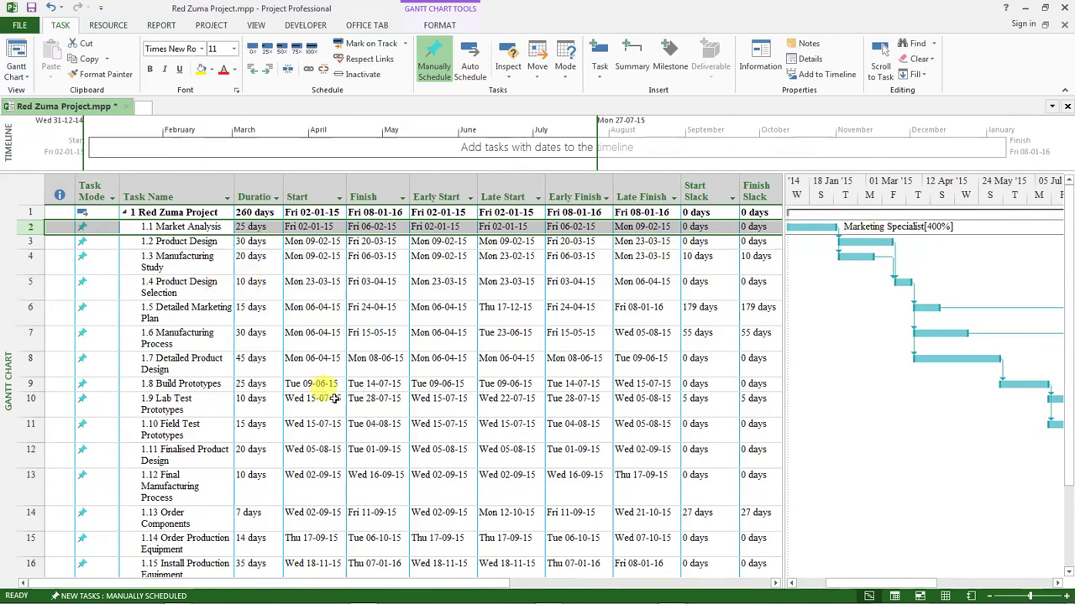
mouse_move(571, 597)
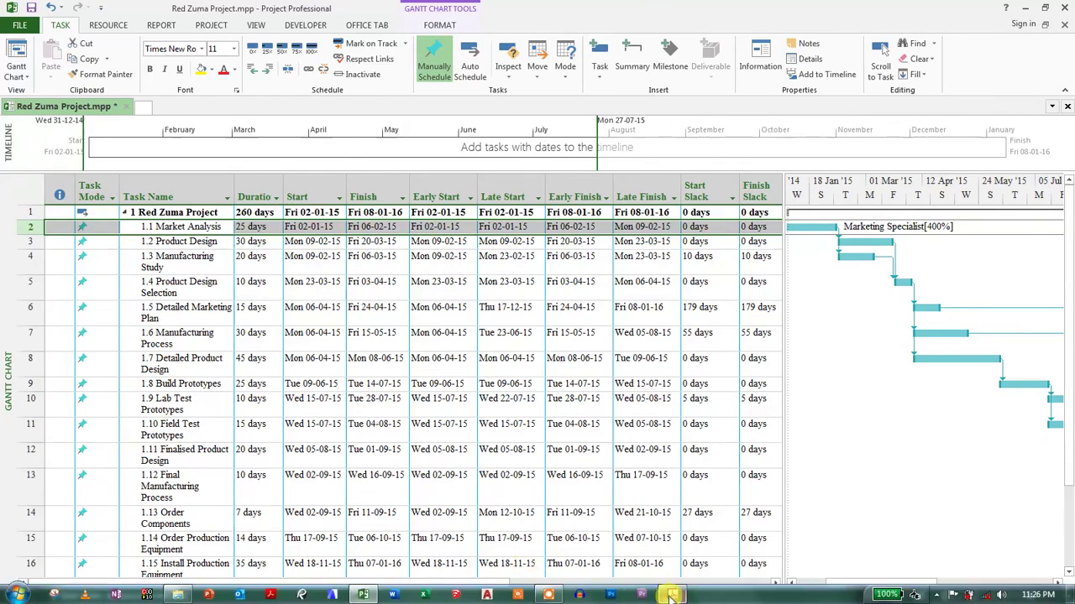
click(672, 595)
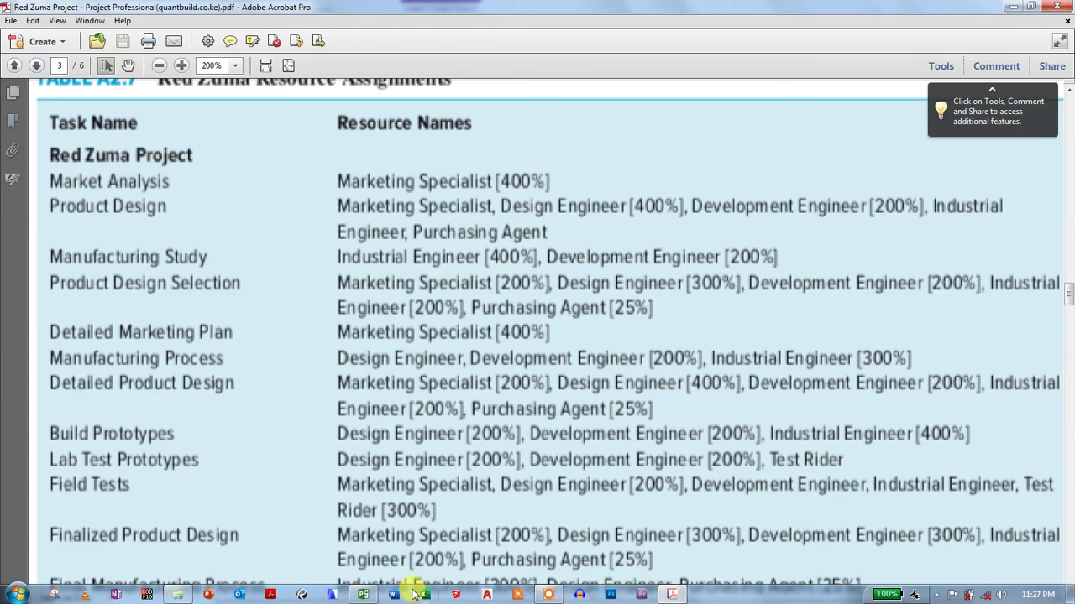
click(364, 595)
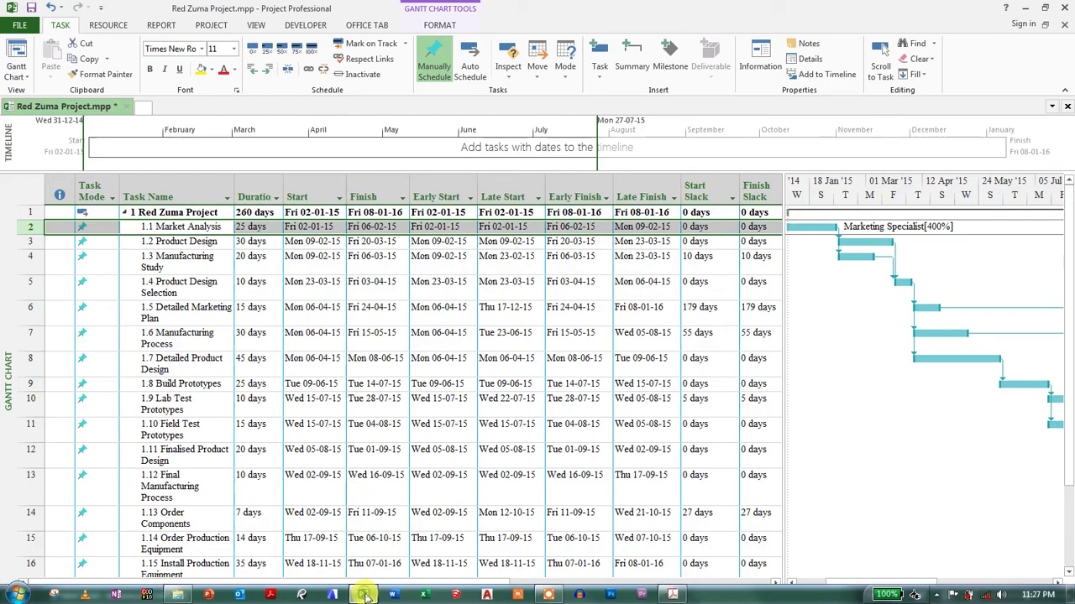
Open the Product Design task's resource assignments and add the Marketing Specialist at 100% units
click(202, 241)
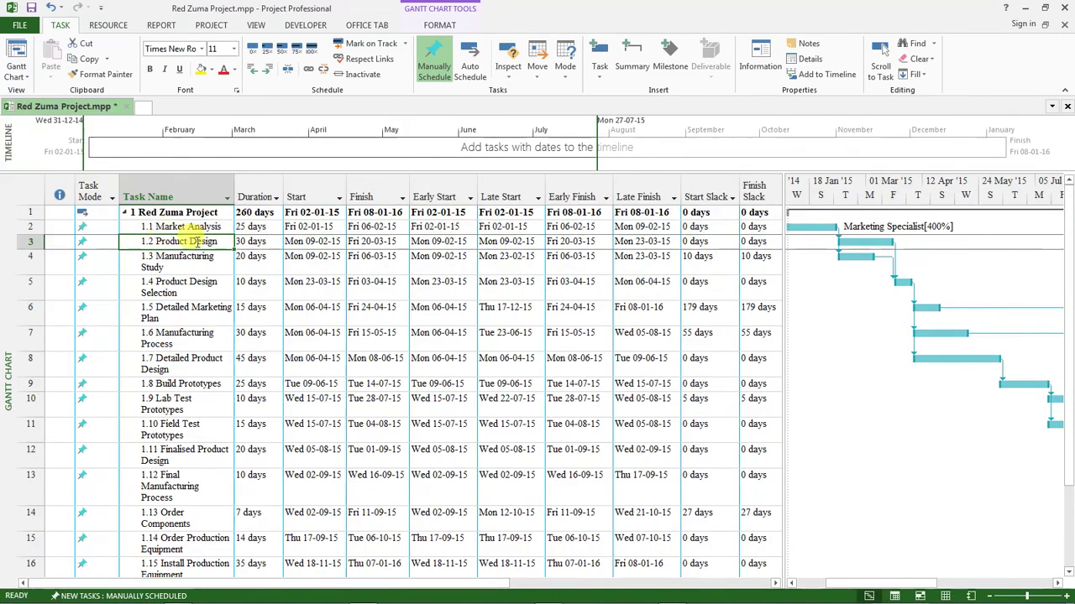
double_click(201, 241)
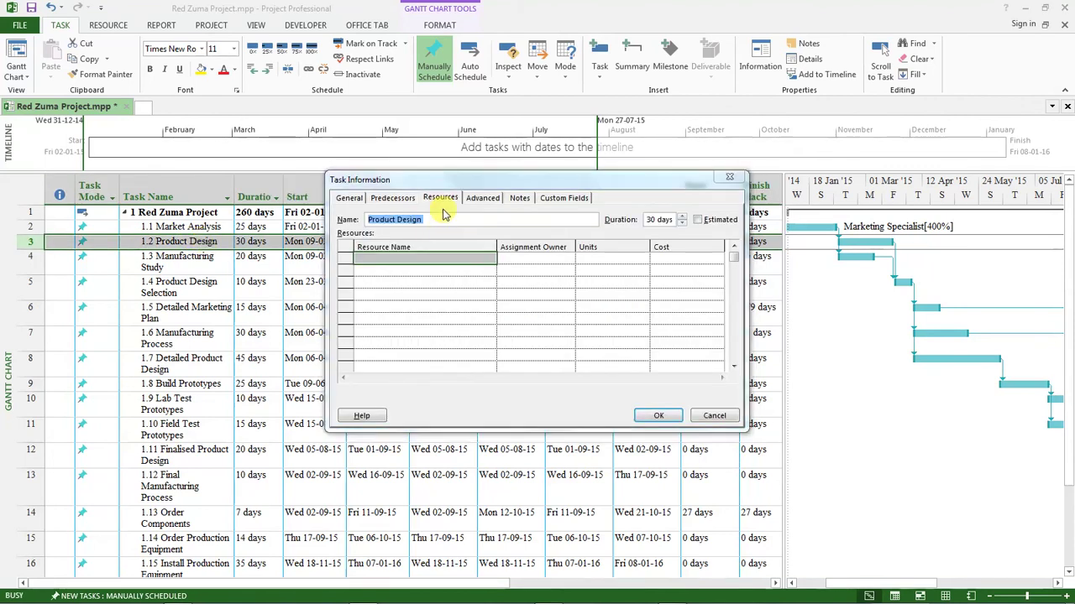
click(442, 199)
click(474, 258)
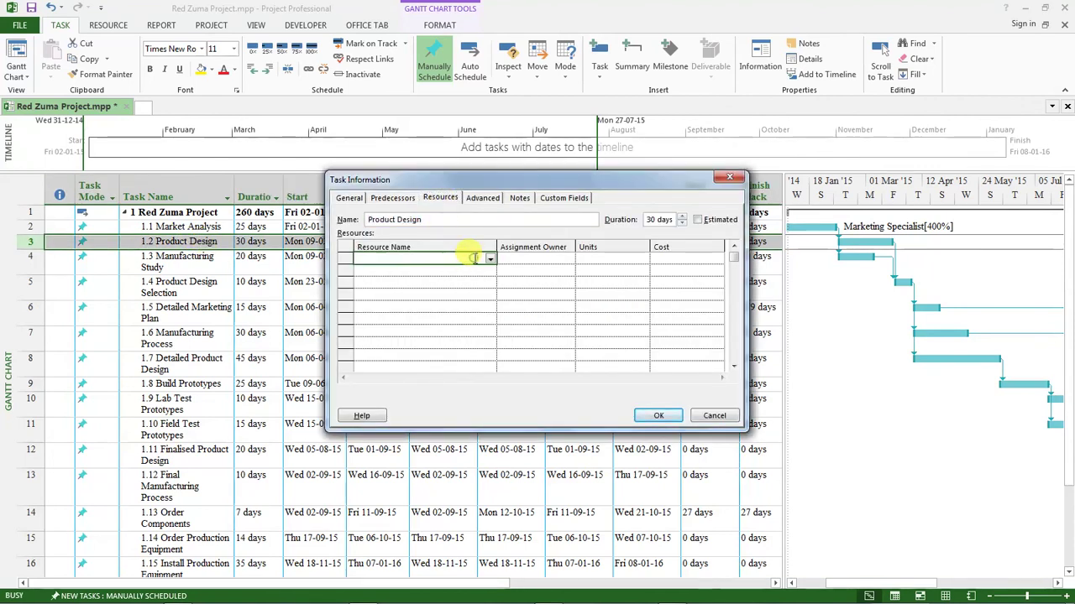
click(490, 260)
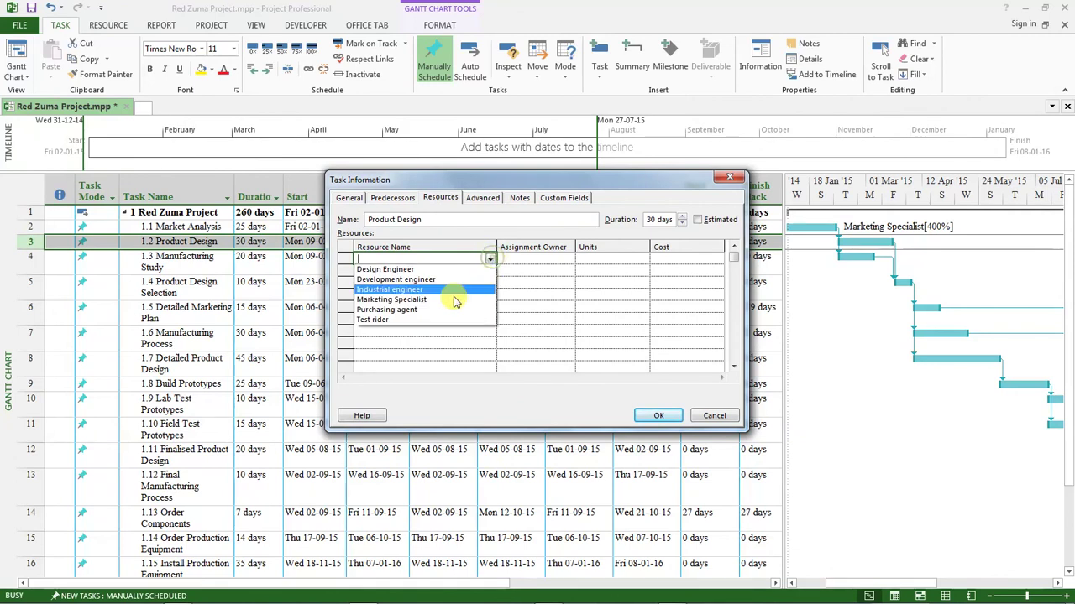
click(399, 301)
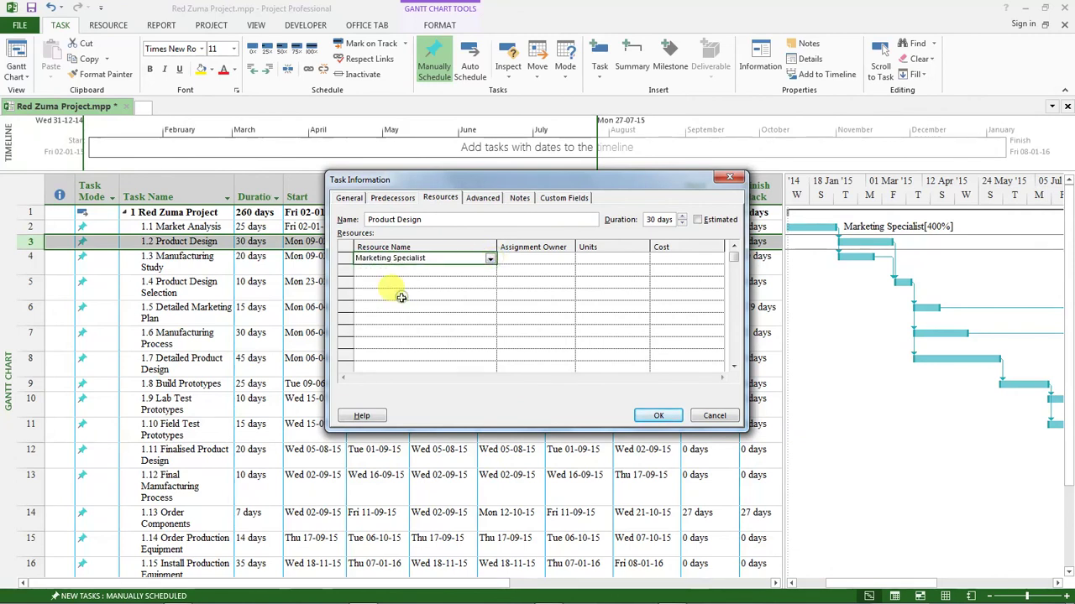
click(597, 260)
text(100)
key(Return)
Check Table A2.7 in the Acrobat PDF, return to Project, and add the Design Engineer to Product Design at 400% units
click(487, 271)
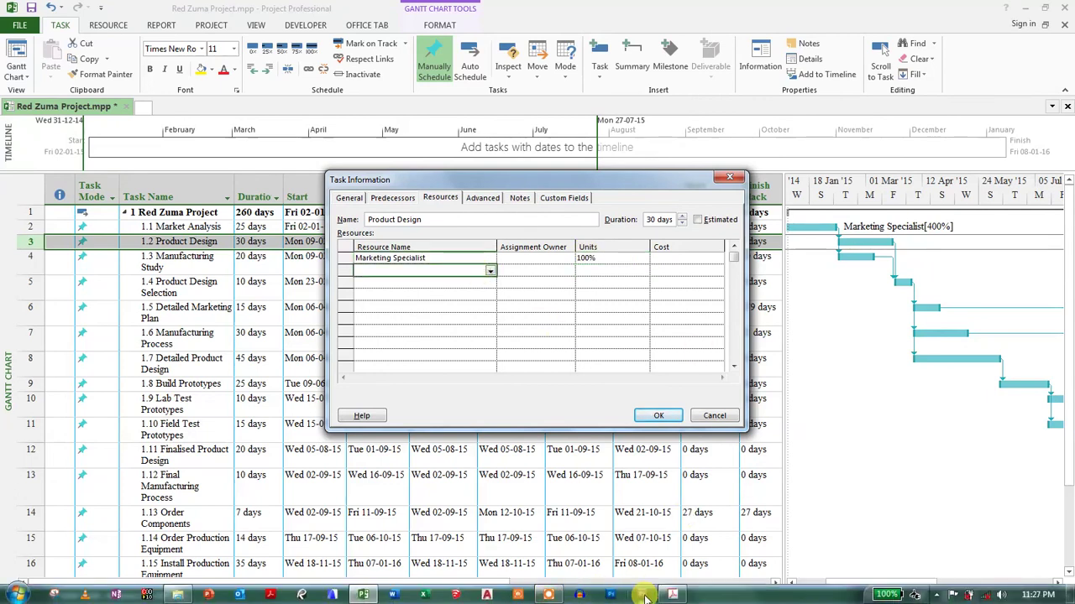
click(672, 594)
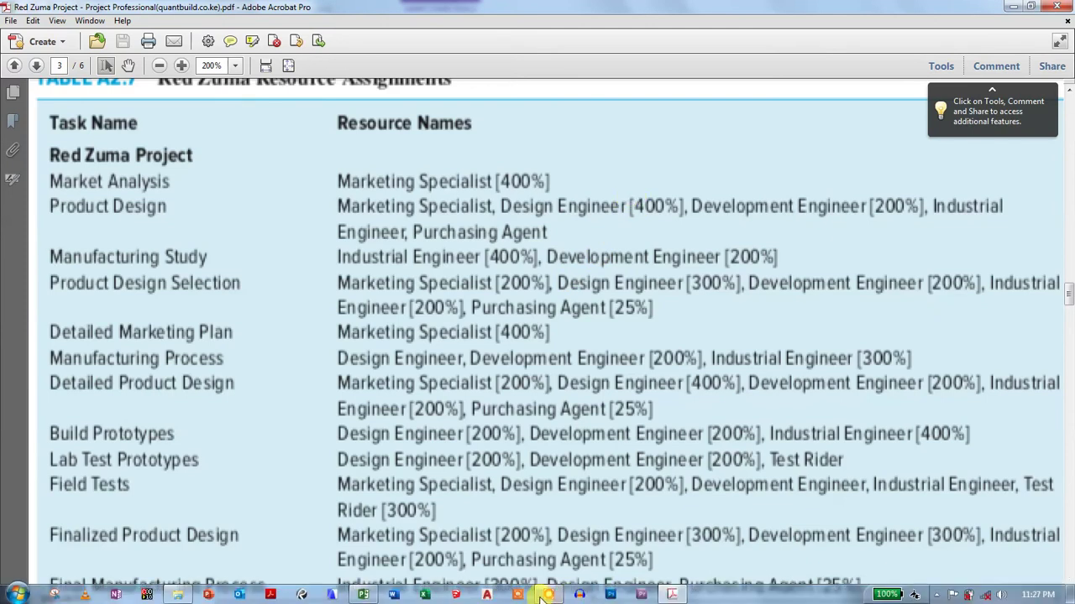
click(365, 595)
click(490, 270)
click(491, 274)
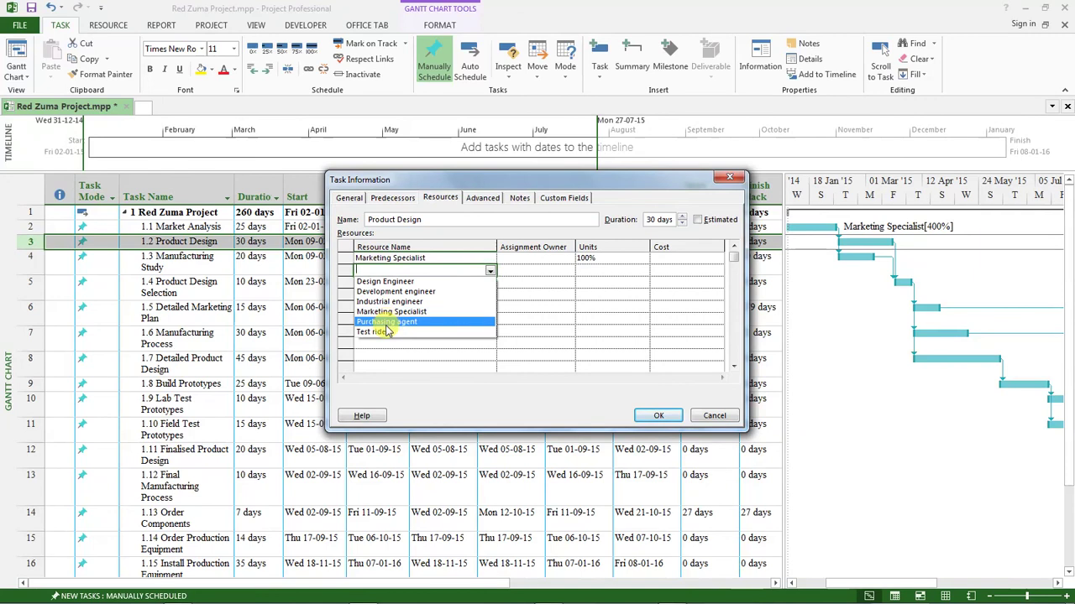
click(377, 287)
click(599, 269)
text(400)
key(Return)
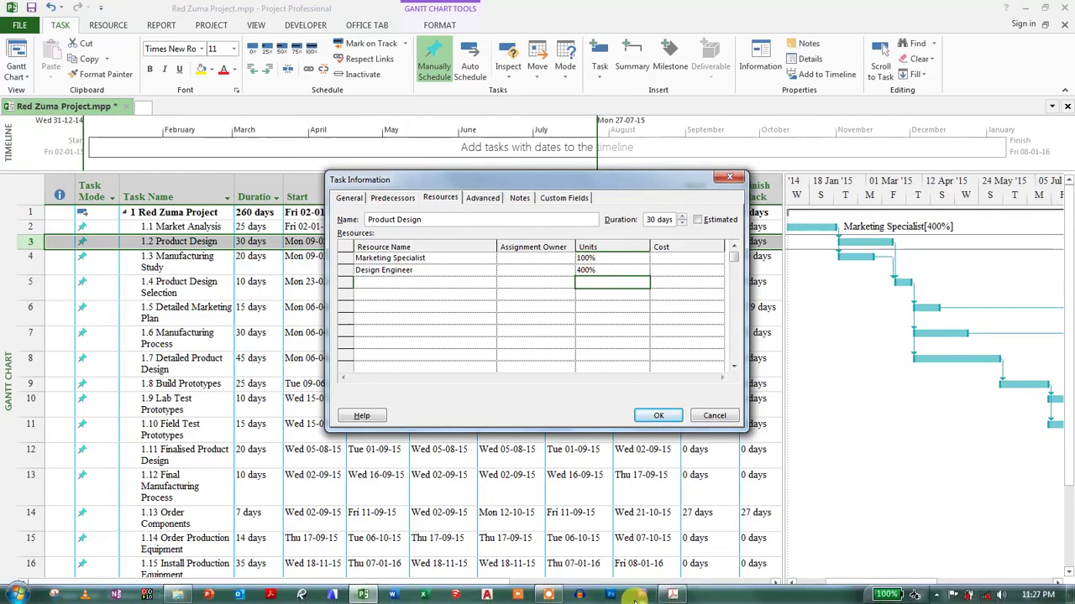
Consult the Acrobat PDF's assignment table again, return to Project, and add the Development engineer to Product Design at 200% units
click(672, 595)
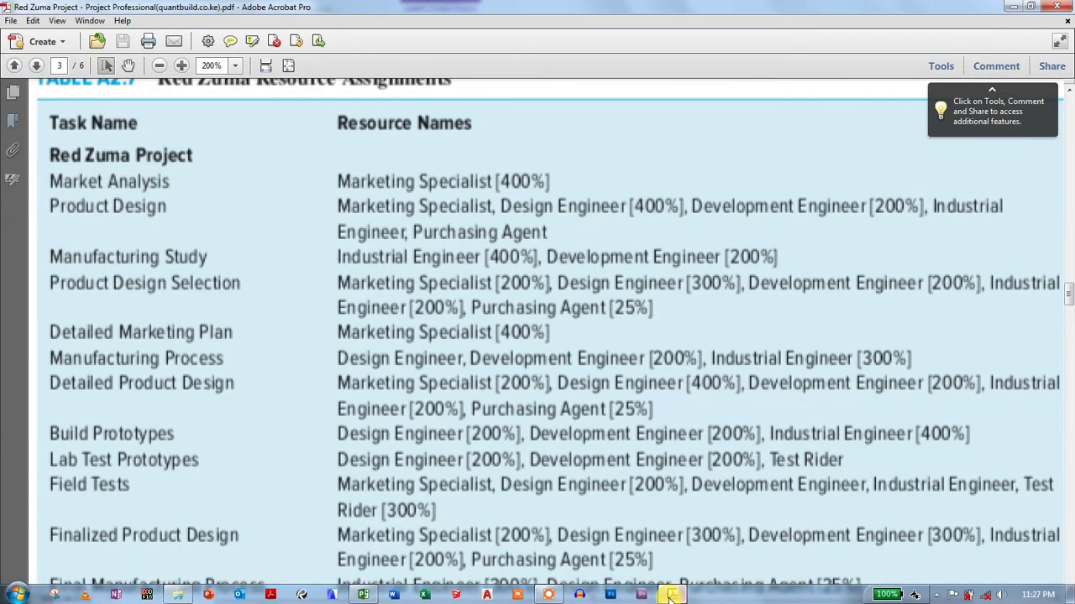
click(426, 594)
click(385, 282)
click(489, 283)
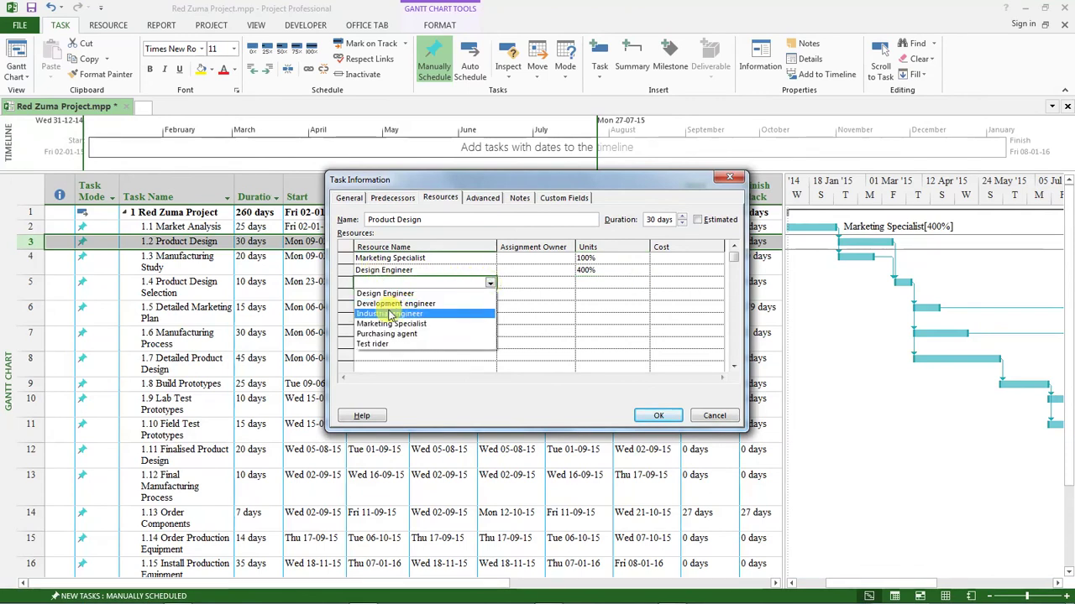
click(390, 304)
click(591, 282)
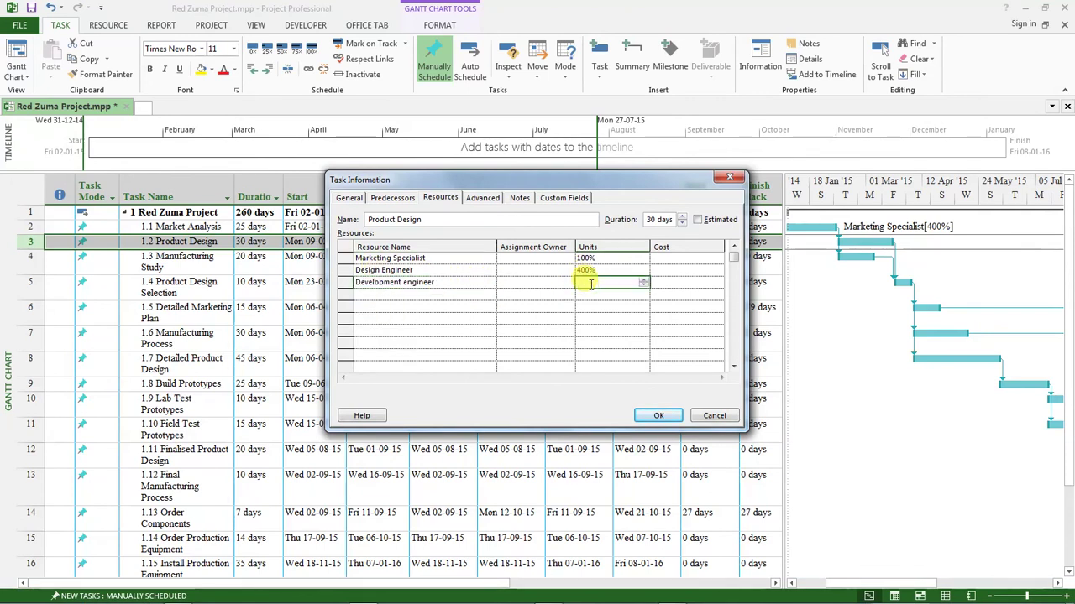
text(200)
key(Return)
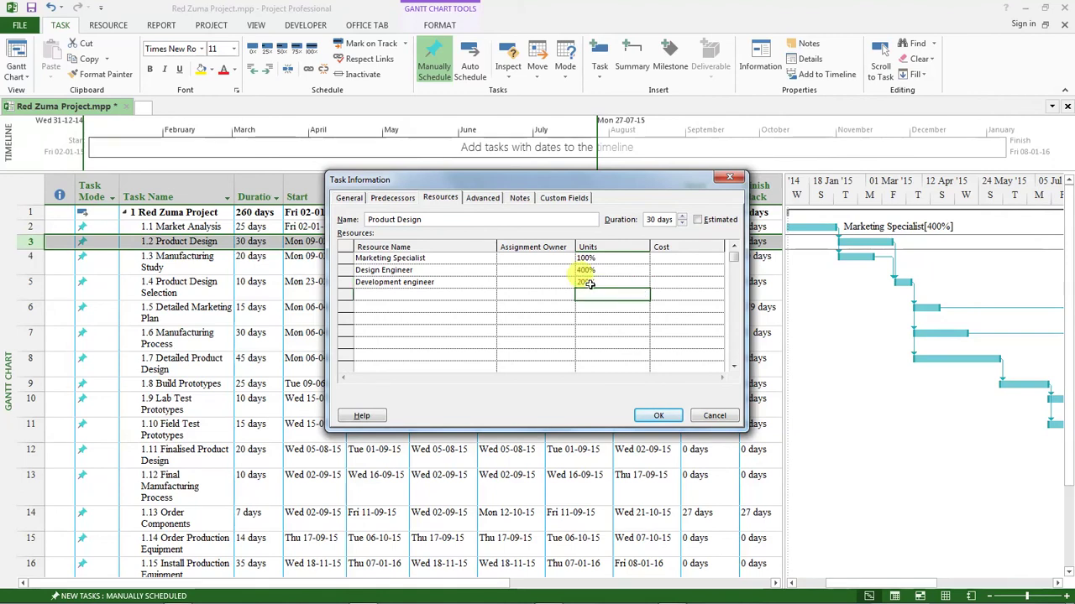
Look up the next Product Design resource in the Acrobat PDF, return to Project, and add the Industrial engineer at 100% units
click(676, 596)
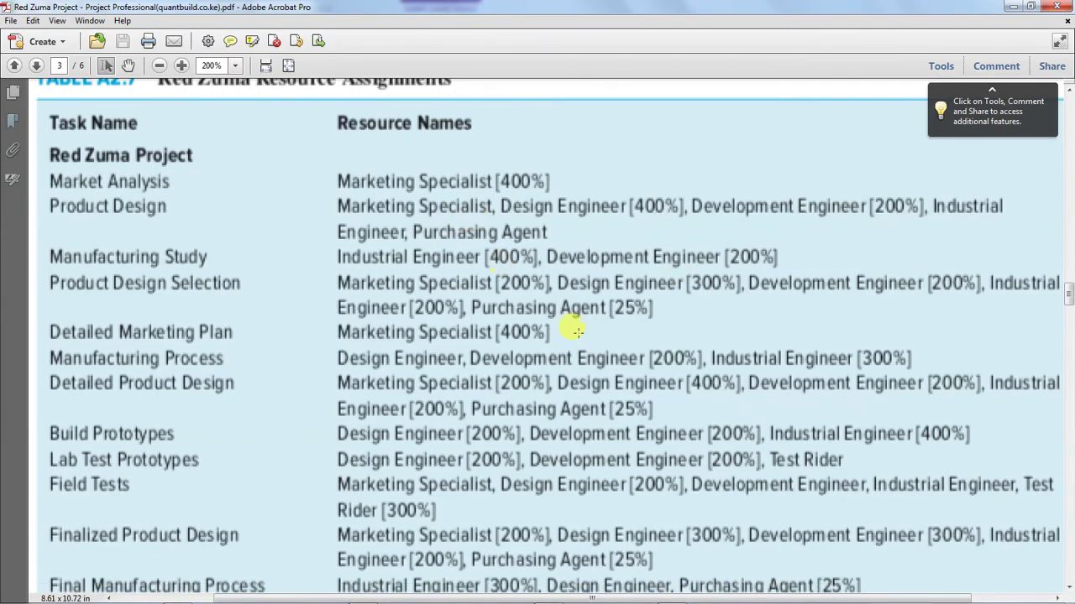
mouse_move(519, 592)
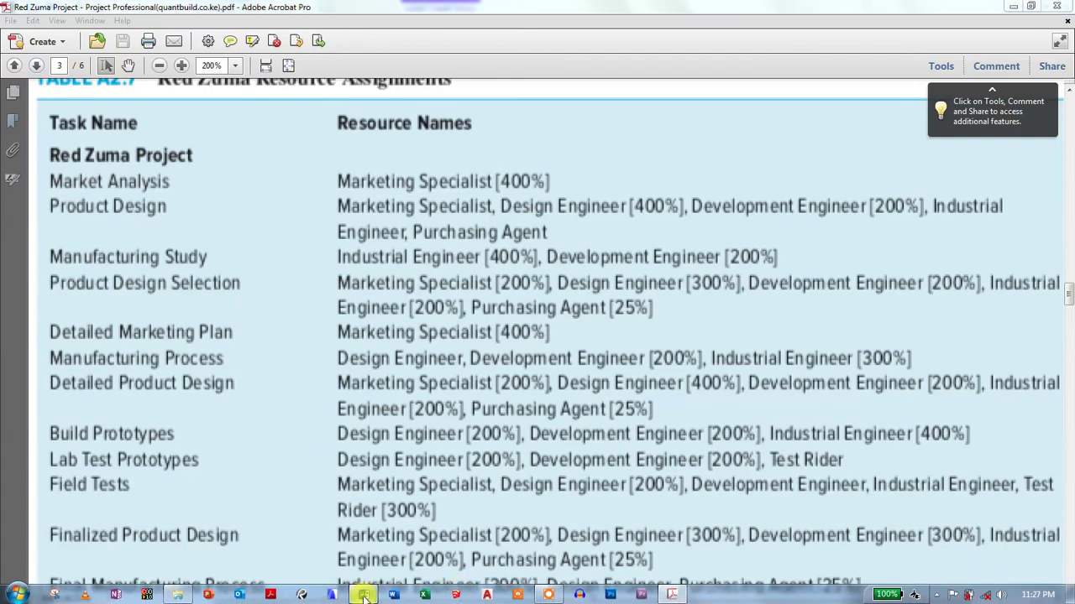
click(363, 597)
click(401, 293)
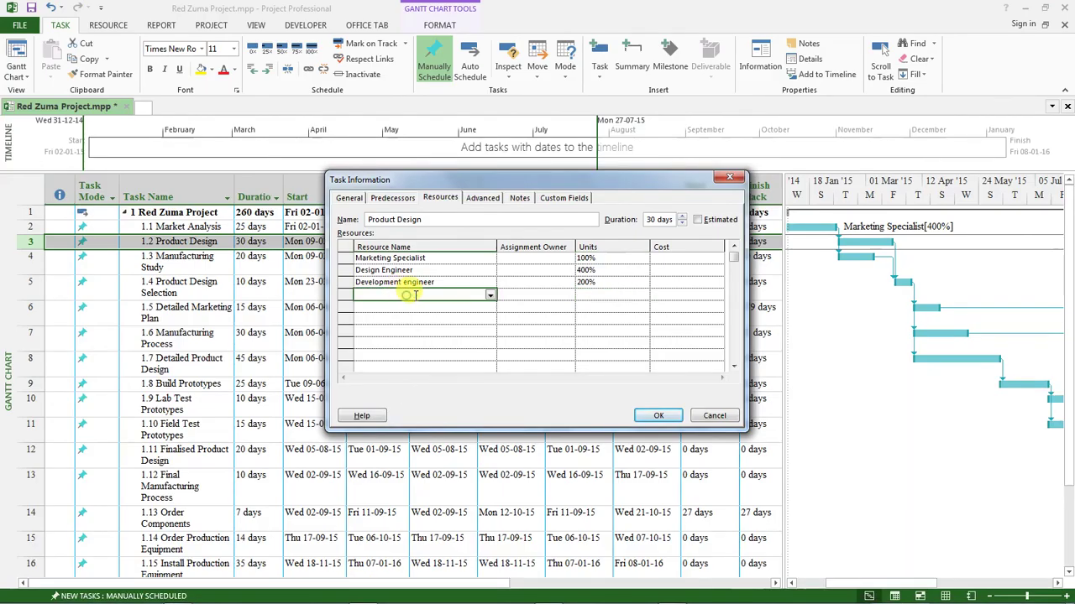
click(491, 297)
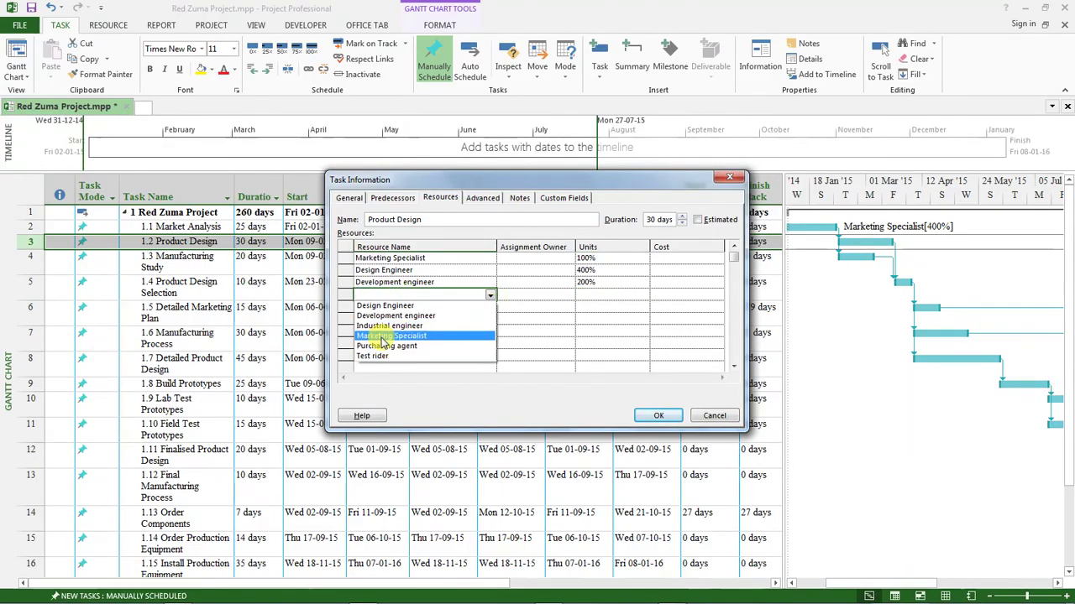
click(384, 326)
click(594, 293)
text(100)
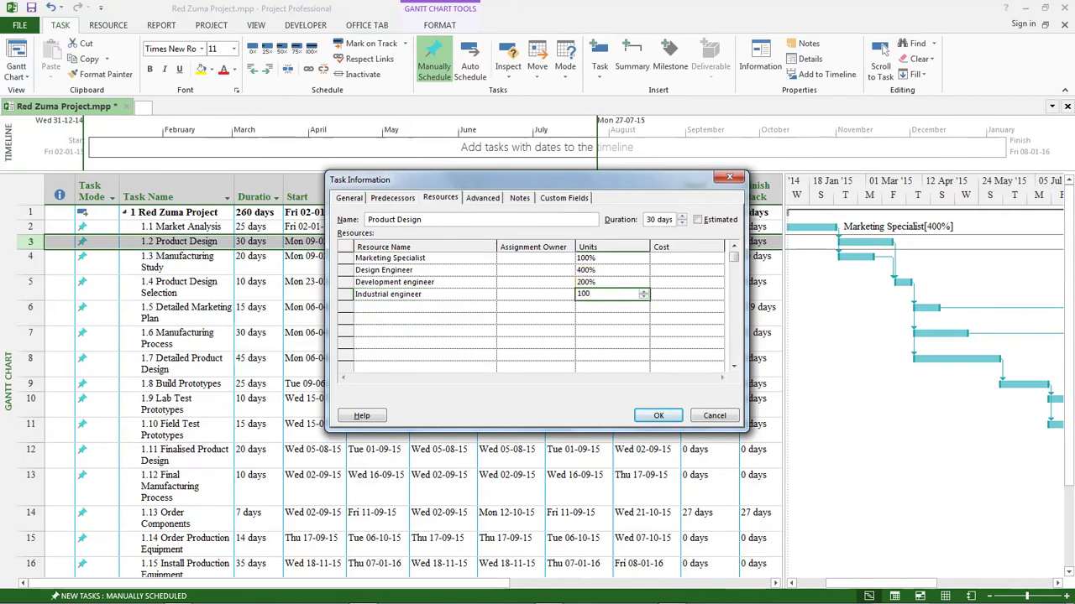
click(412, 307)
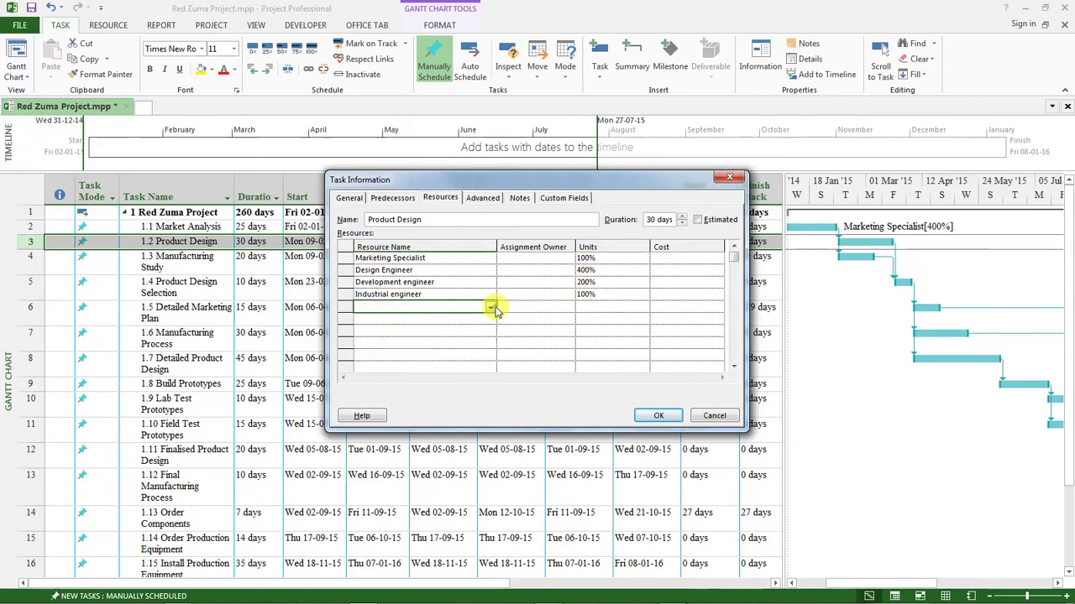
Add the Purchasing agent to Product Design at 100% units and save the task's resource assignments
click(490, 307)
click(393, 359)
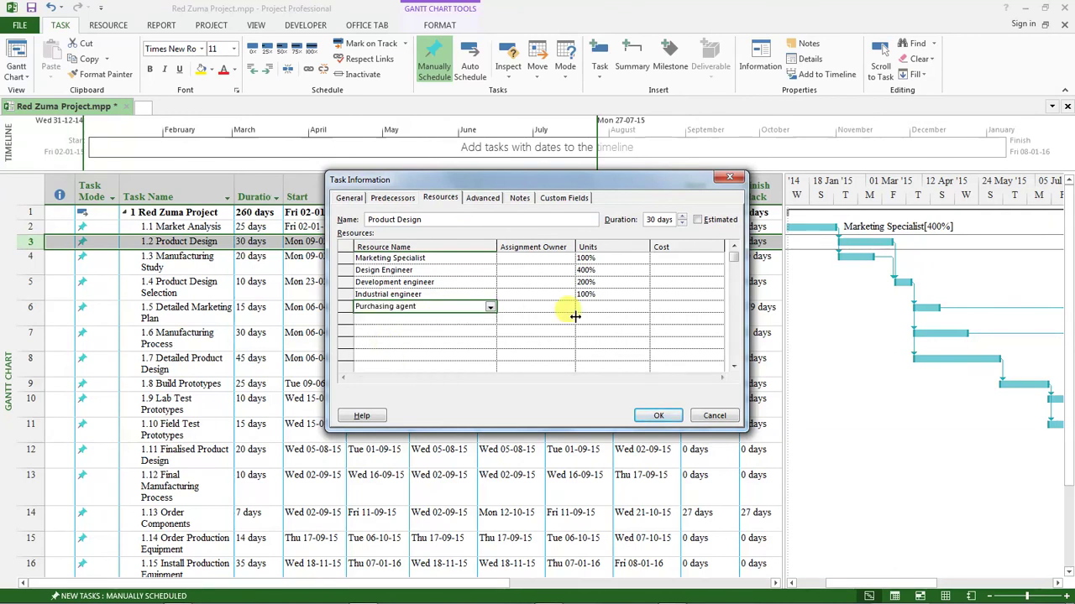
click(589, 307)
text(100)
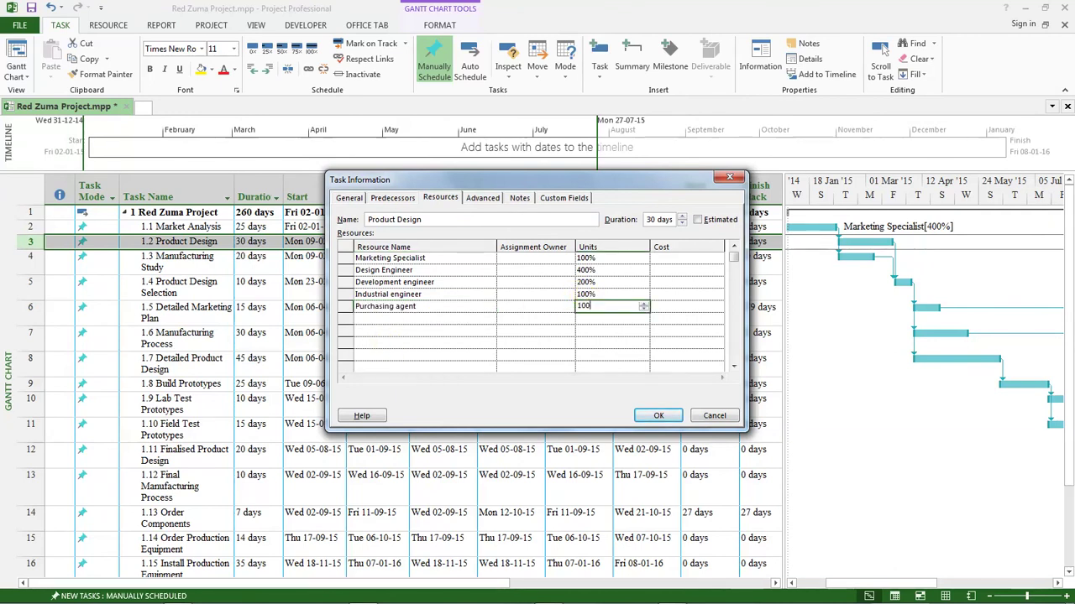
key(Return)
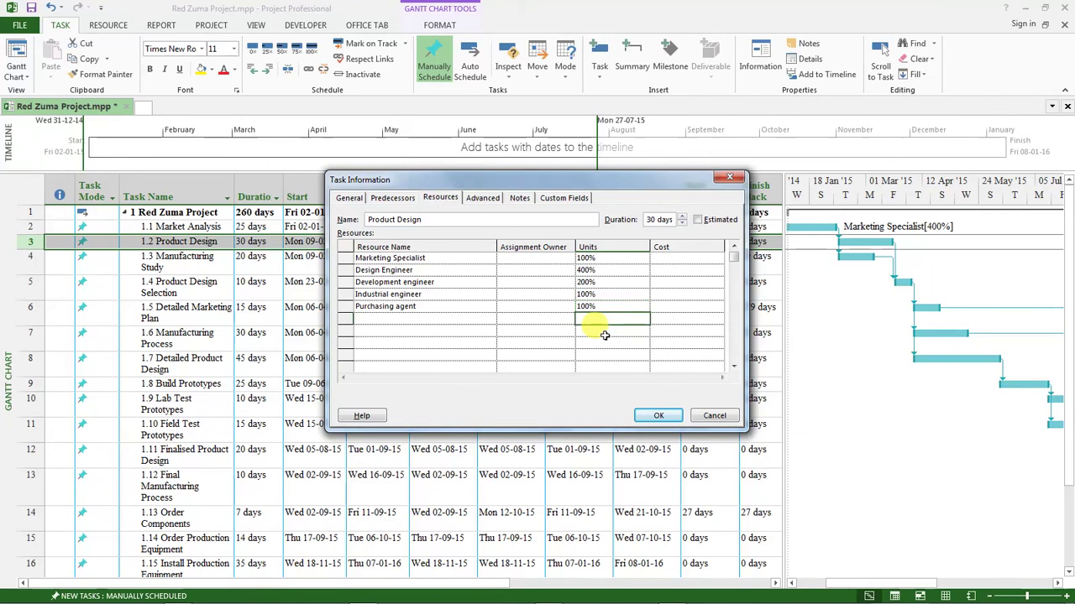
click(656, 417)
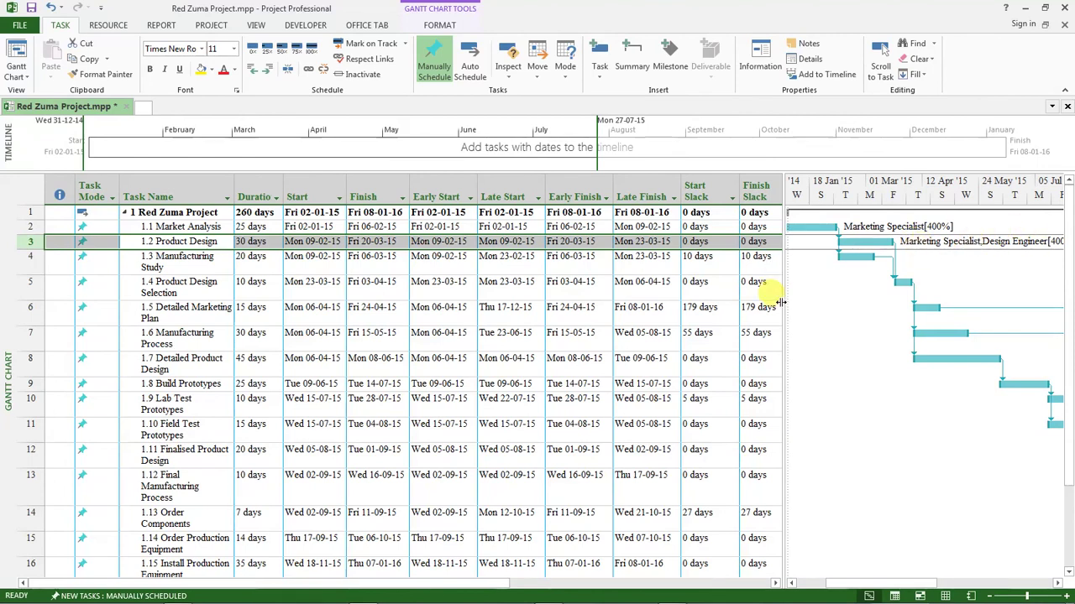
Widen the task table to examine the assignments in the Resource Names column, and narrow it again to show the Gantt bars
drag(781, 298, 882, 281)
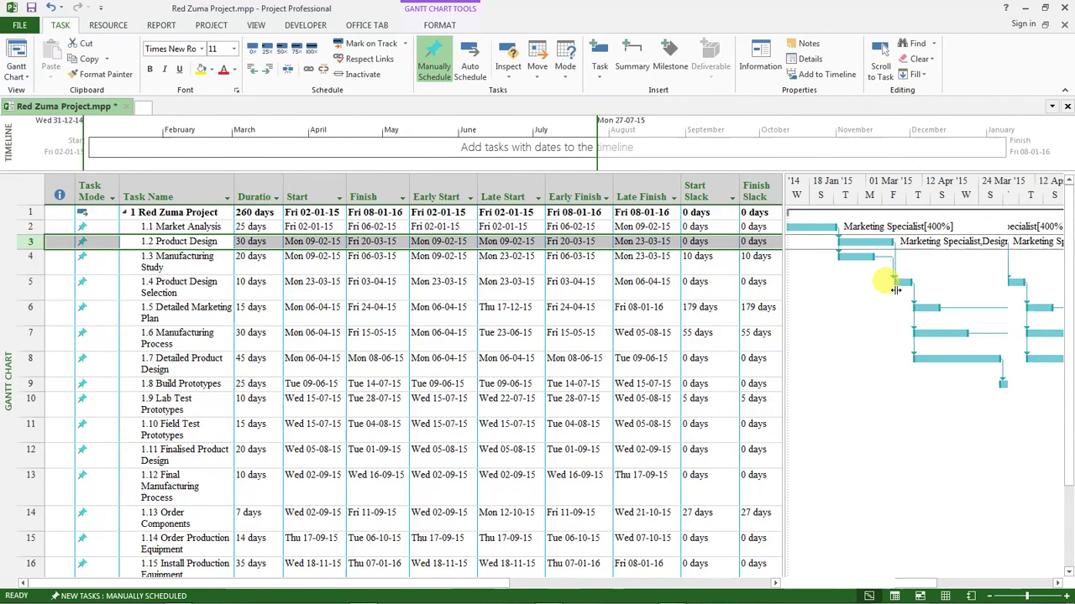
drag(922, 239, 996, 247)
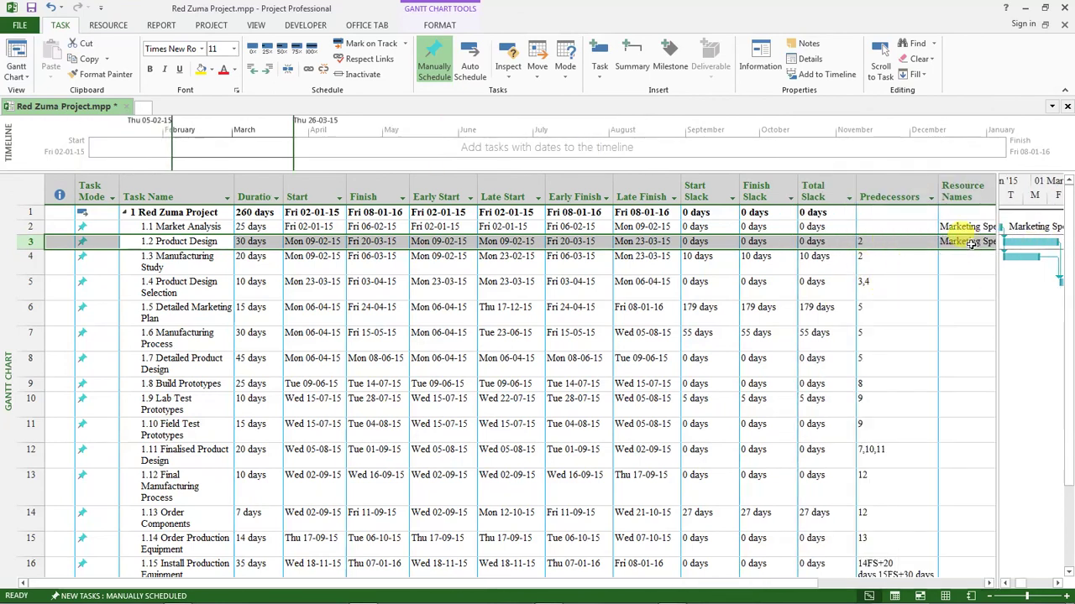
click(827, 584)
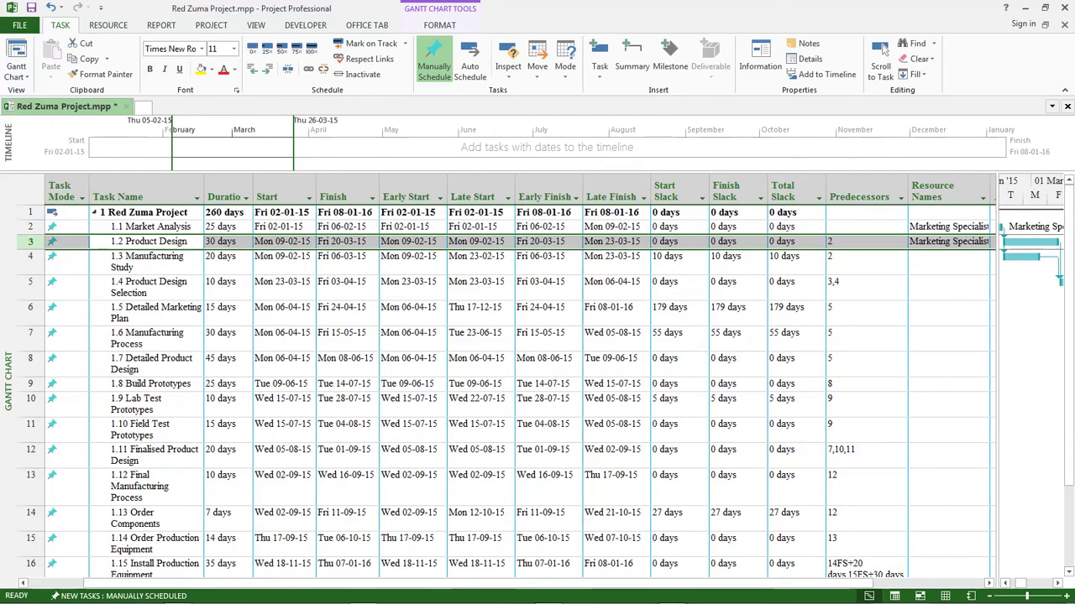
click(988, 583)
click(989, 582)
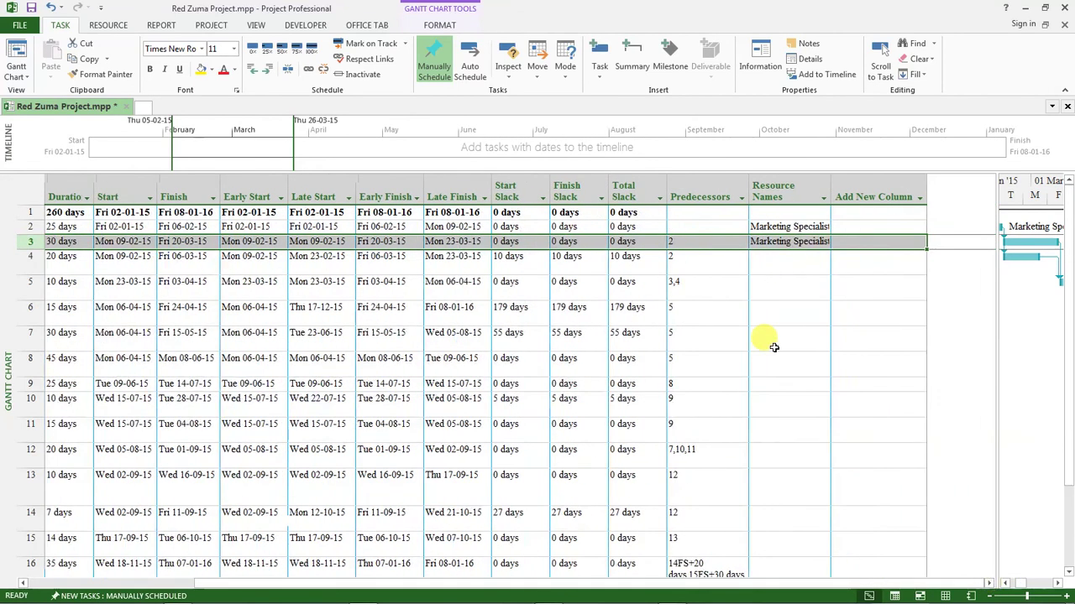
click(785, 189)
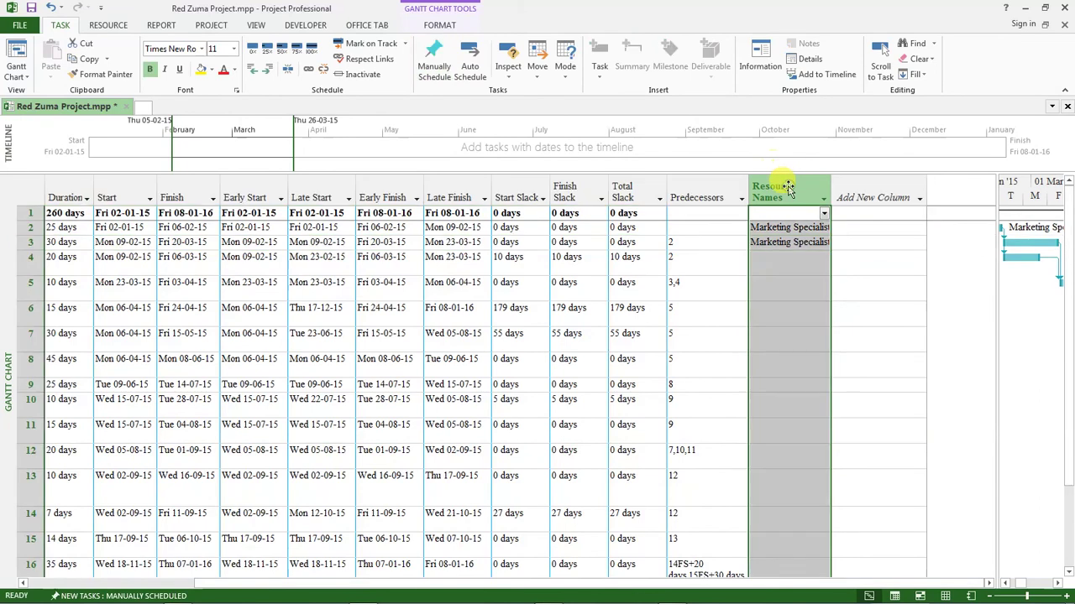
click(783, 264)
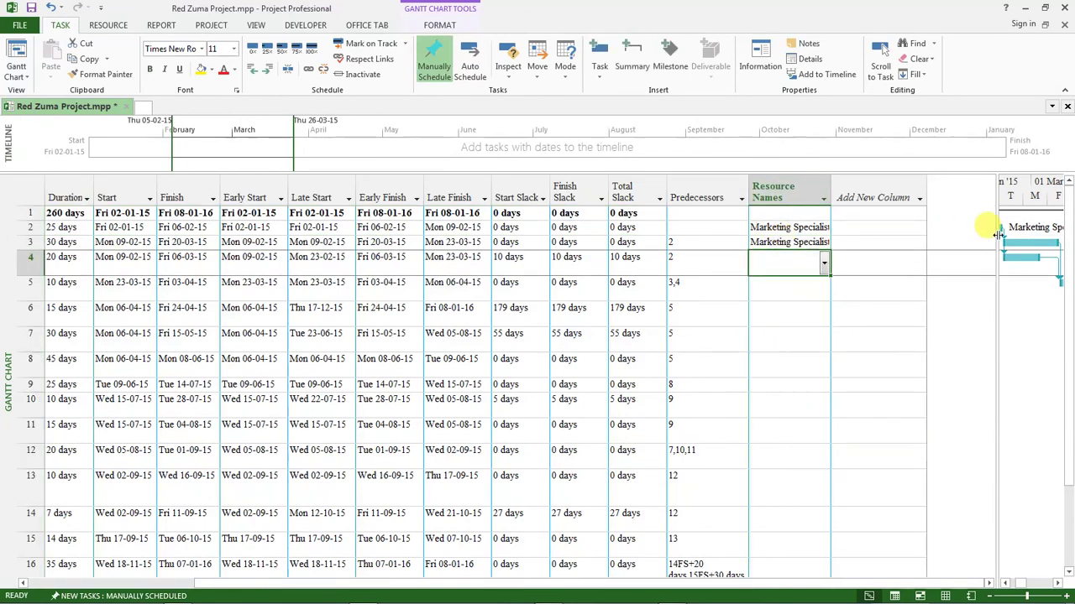
drag(998, 235, 719, 245)
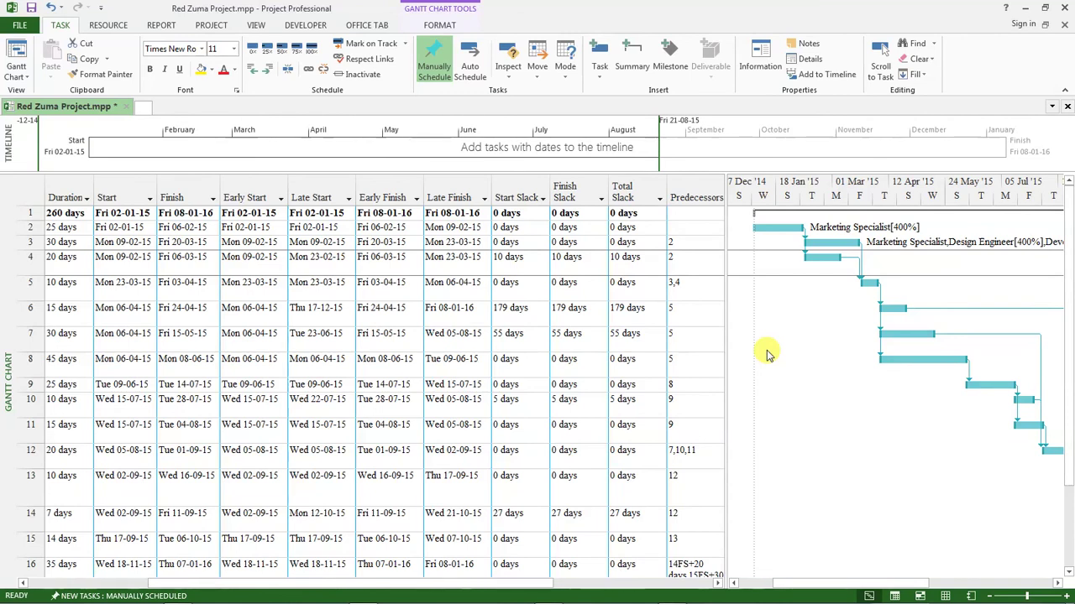
click(336, 302)
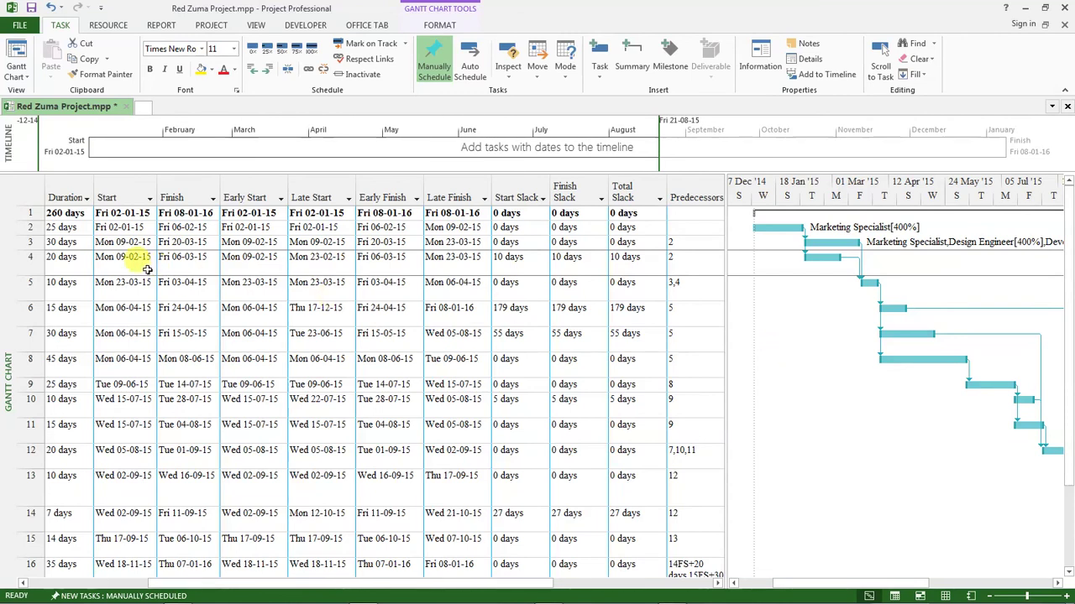